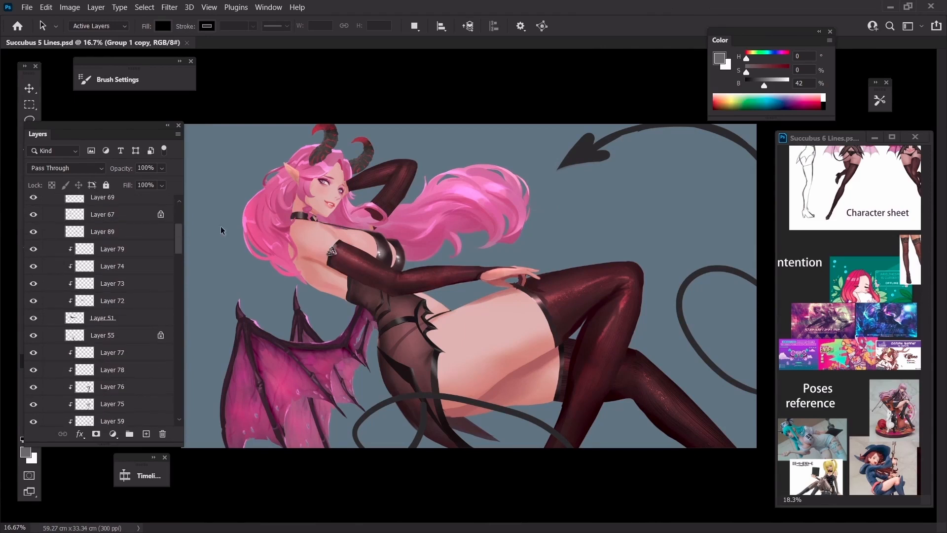
Step: Check the illustration's light and dark values by toggling the Dot Gain 20% proof preview on and off
scroll(175, 271, up, 8)
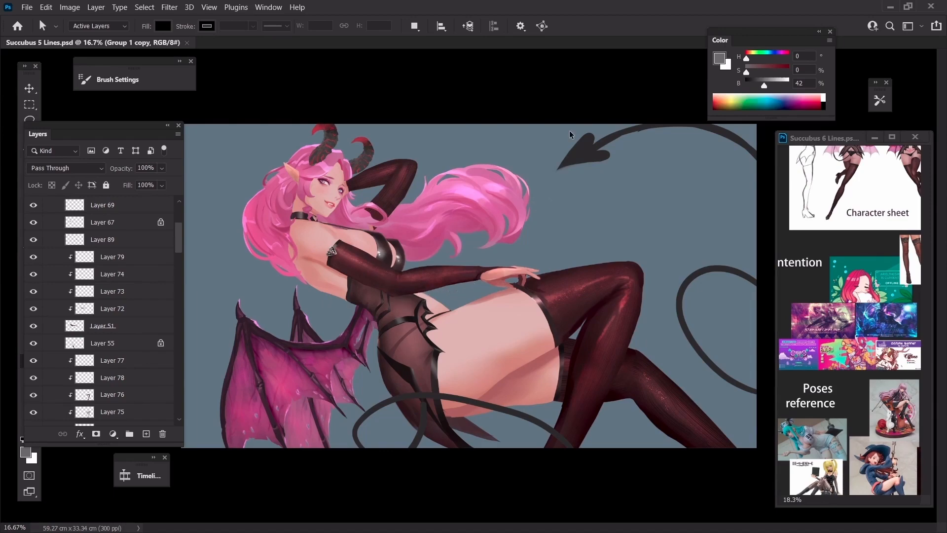
key(ctrl+plus)
key(ctrl+plus)
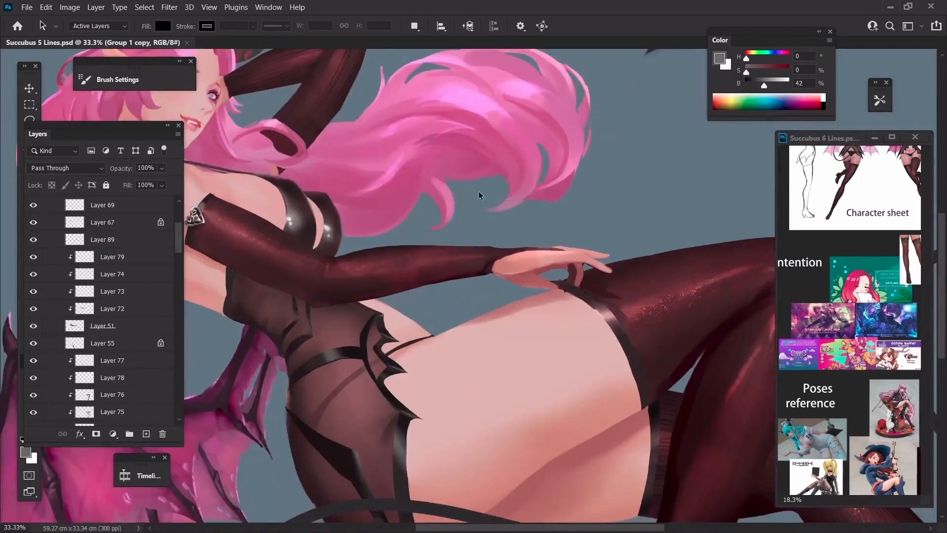
drag(179, 237, 181, 303)
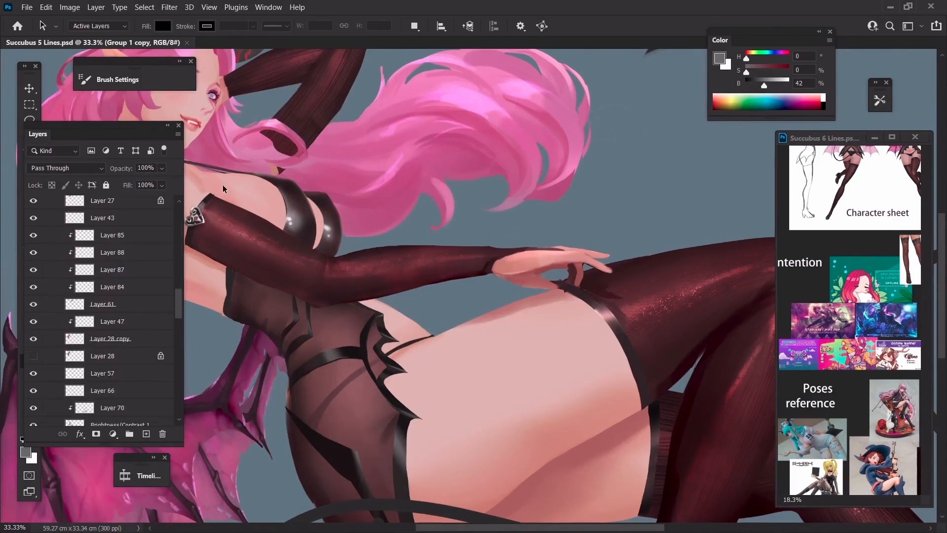
key(ctrl+minus)
key(ctrl+minus)
key(ctrl+minus)
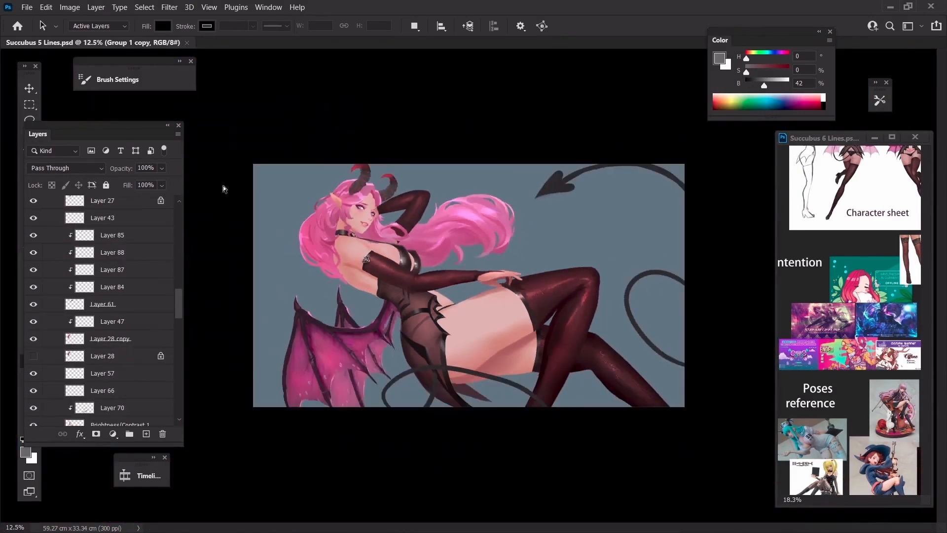
key(ctrl+y)
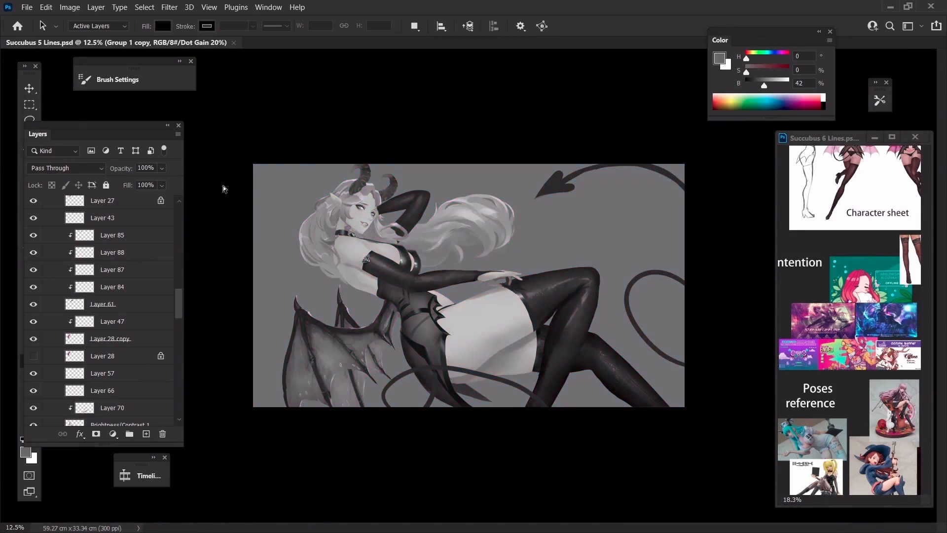
key(ctrl+y)
key(ctrl+y)
key(ctrl+y)
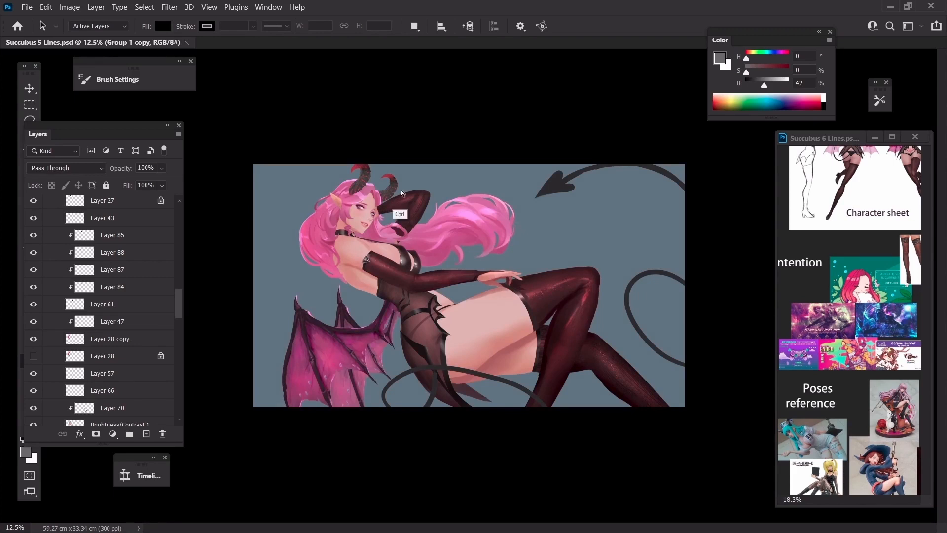
Step: Add a new layer directly above Layer 70 and make it a clipping mask on the skin layer
ctrl+click(365, 268)
key(ctrl+shift+n)
key(Return)
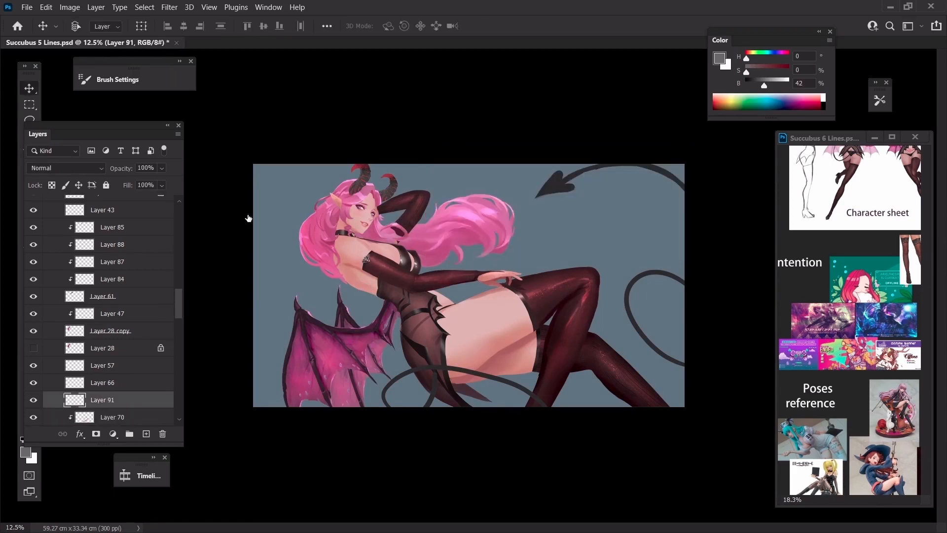
right_click(131, 400)
click(205, 252)
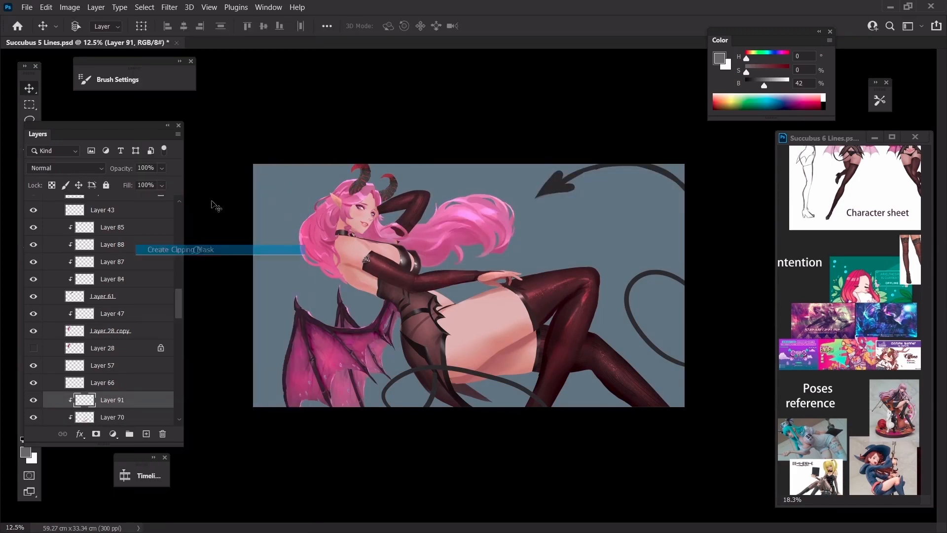
Step: Set the new clipped layer's blend mode to Hard Light and uncover the tools hidden behind the layer list
key(b)
key(ctrl+plus)
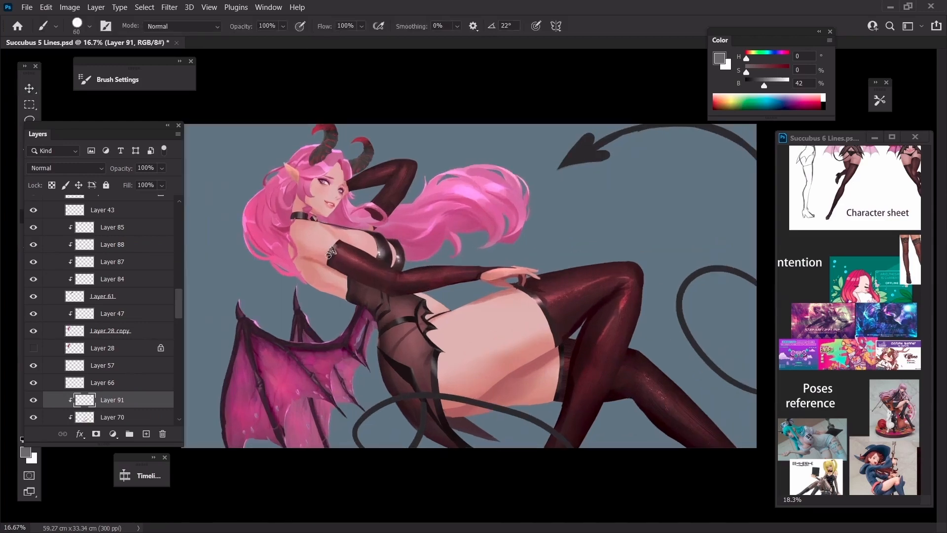
click(64, 169)
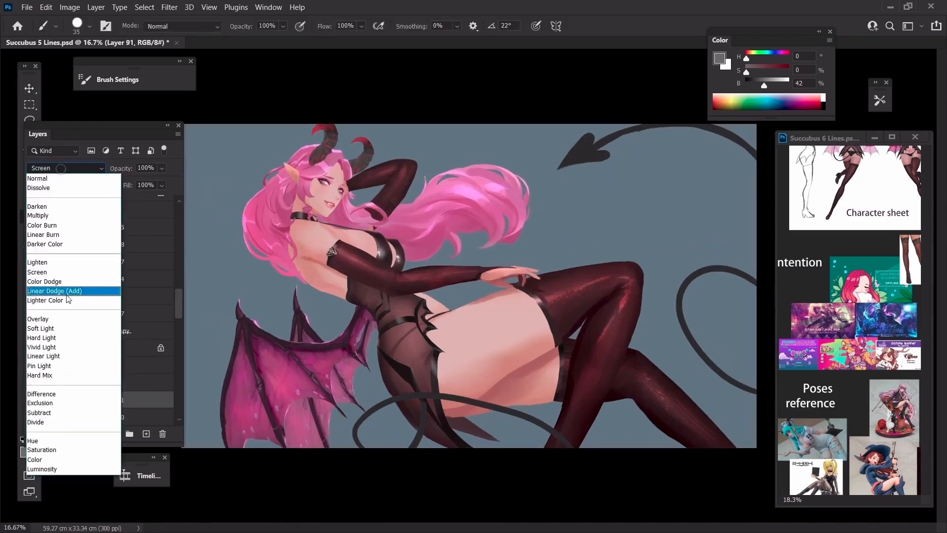
click(50, 336)
drag(126, 129, 144, 349)
Step: Switch to the soft round brush and set the foreground color to a very dark brownish gray, H 20, S 5, B 16
alt+click(321, 269)
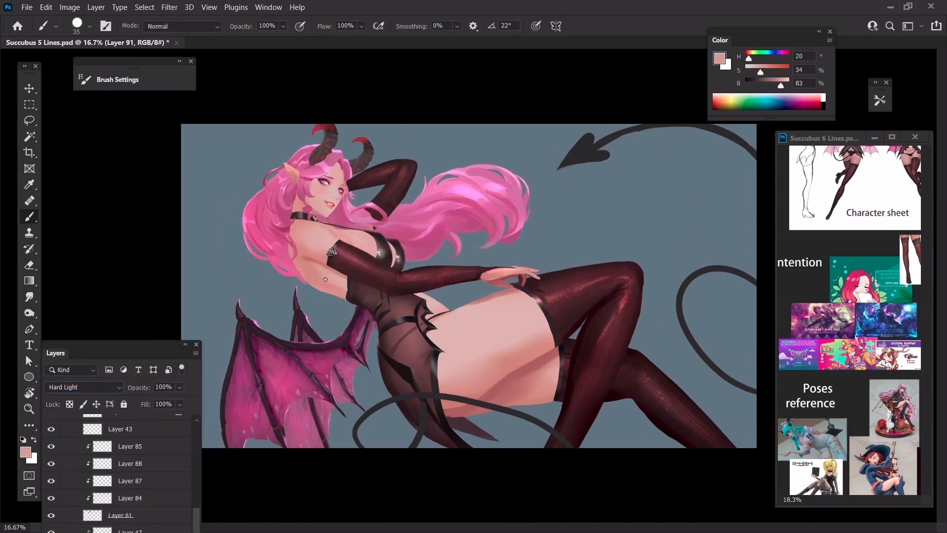
key(period)
key(period)
click(720, 58)
drag(756, 395, 739, 320)
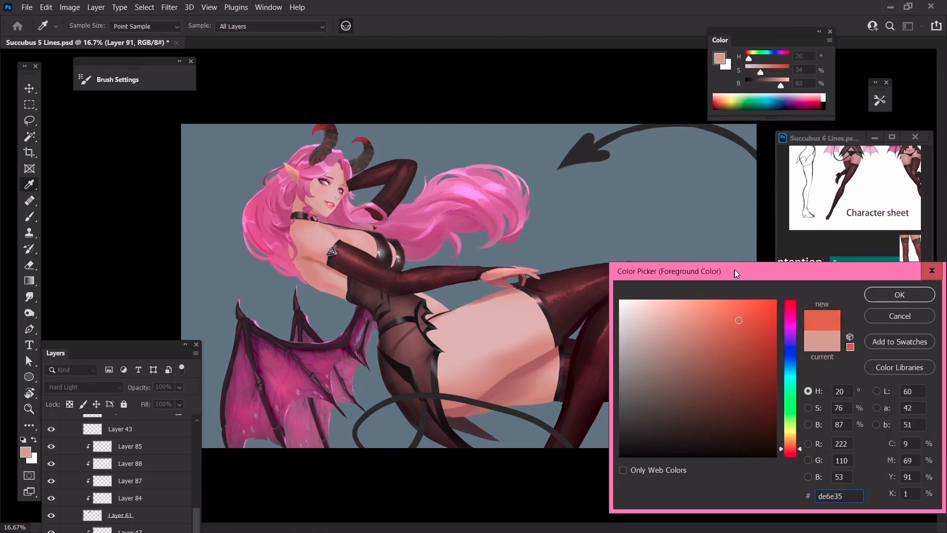
drag(735, 269, 574, 175)
drag(572, 213, 579, 231)
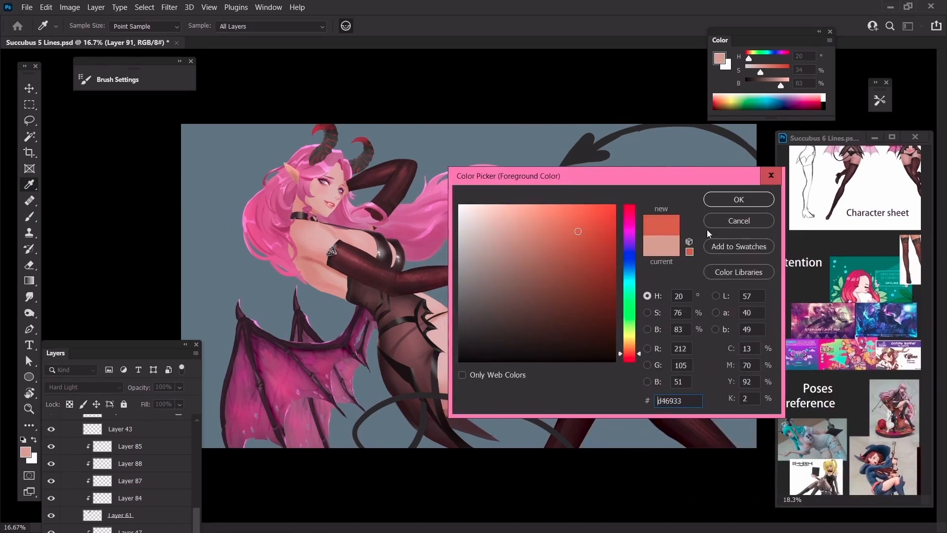
mouse_move(492, 232)
mouse_down()
mouse_move(494, 276)
mouse_move(484, 279)
mouse_up()
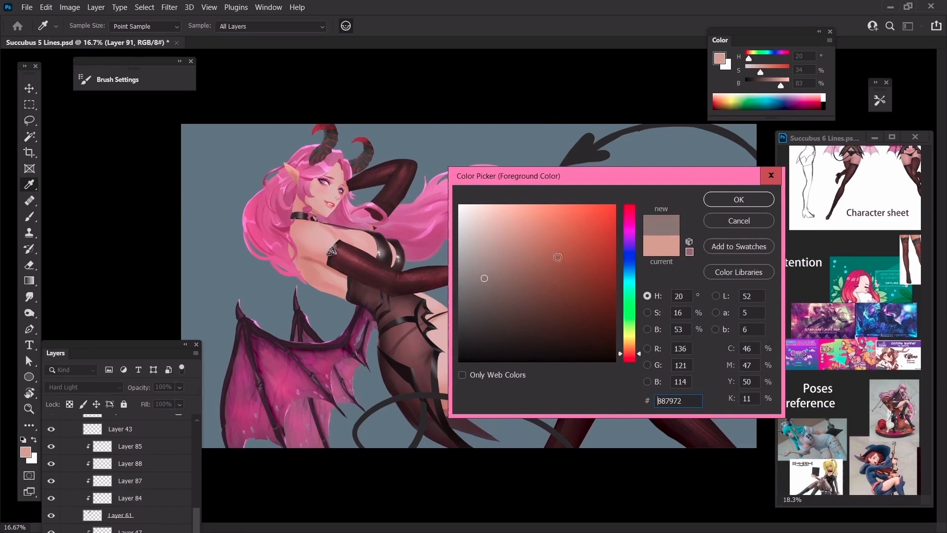
click(737, 200)
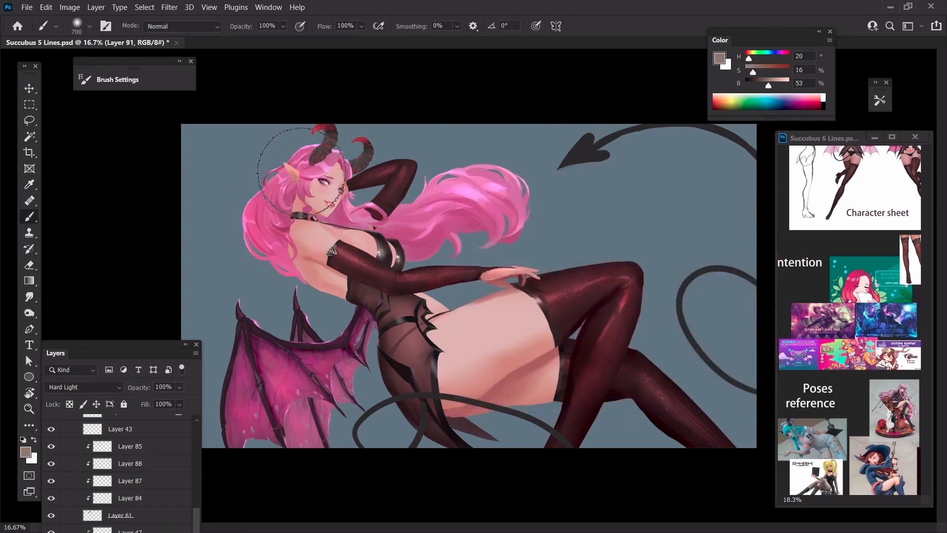
click(723, 63)
click(468, 336)
key(Return)
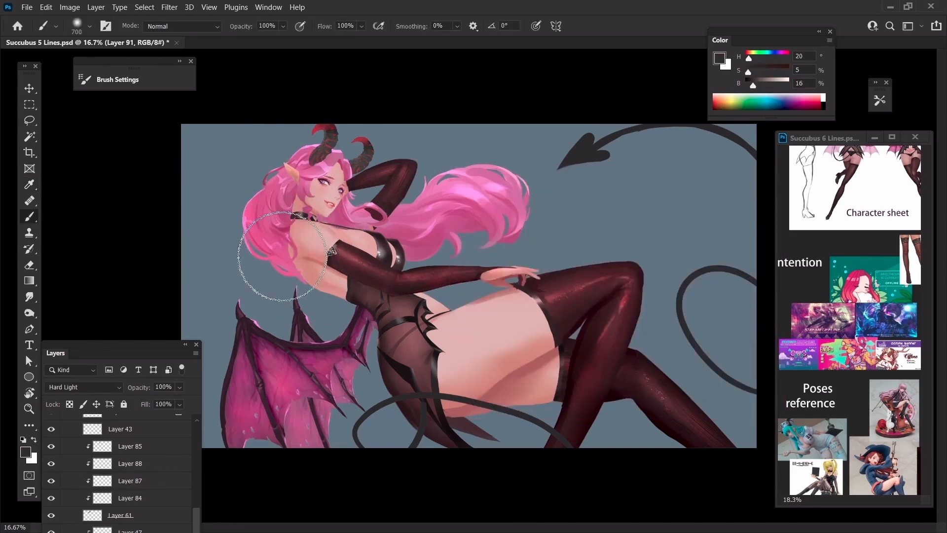
Step: Set the soft brush size to 150 and sample a dark reddish brown (H 13, S 65, B 29) from the waist
key(bracketright)
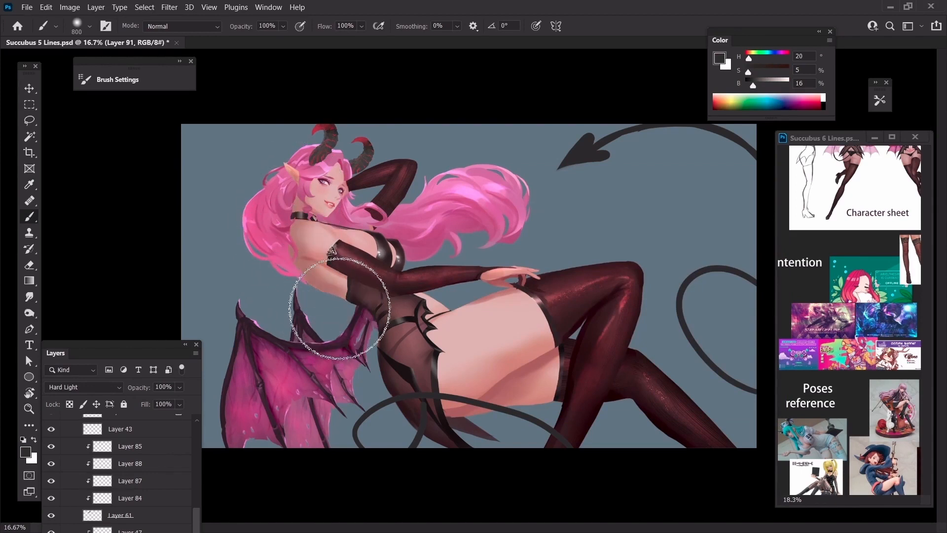
key(bracketleft)
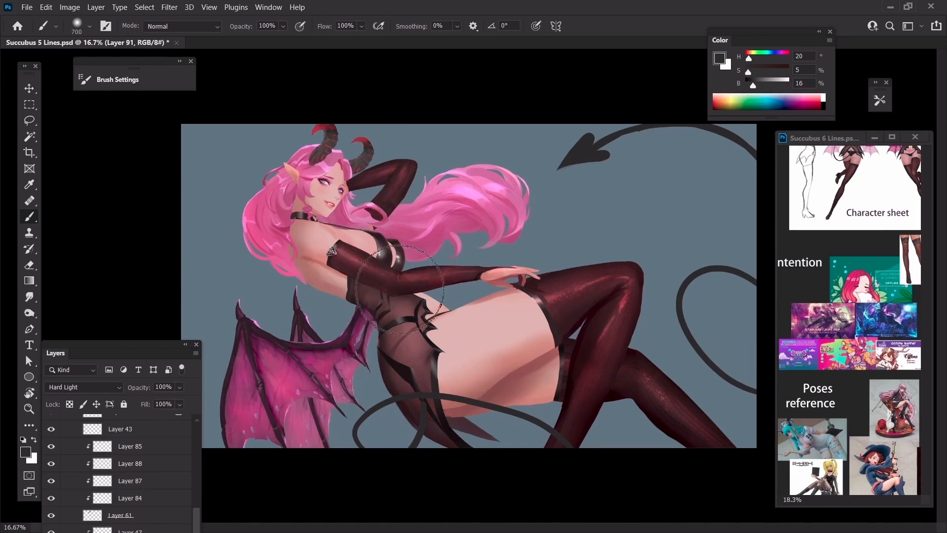
key(bracketleft)
key(bracketleft)
key(bracketleft)
key(bracketleft)
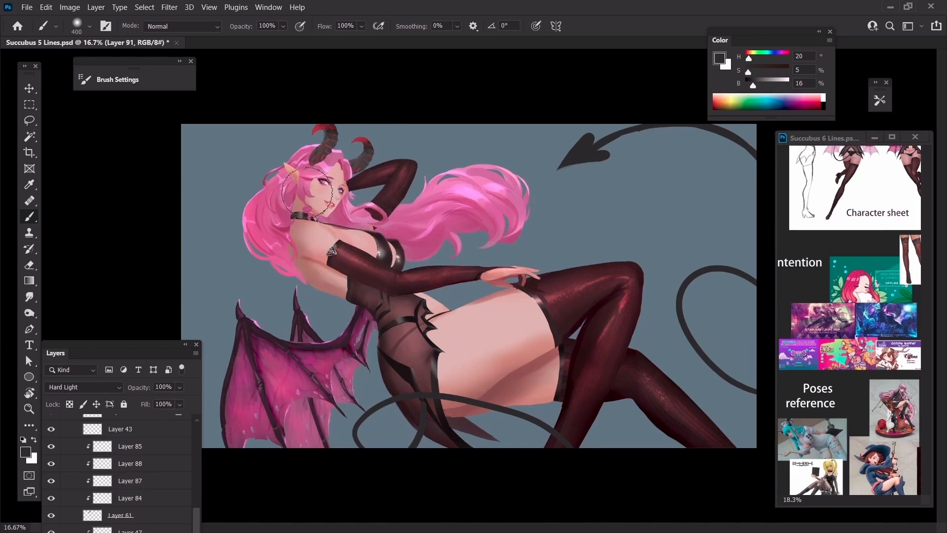
key(bracketleft)
key(bracketleft)
key(bracketleft)
key(bracketleft)
key(bracketleft)
key(bracketleft)
key(bracketleft)
key(bracketleft)
key(bracketright)
key(bracketright)
key(bracketright)
key(bracketright)
key(bracketleft)
key(bracketleft)
key(bracketleft)
key(bracketleft)
key(bracketleft)
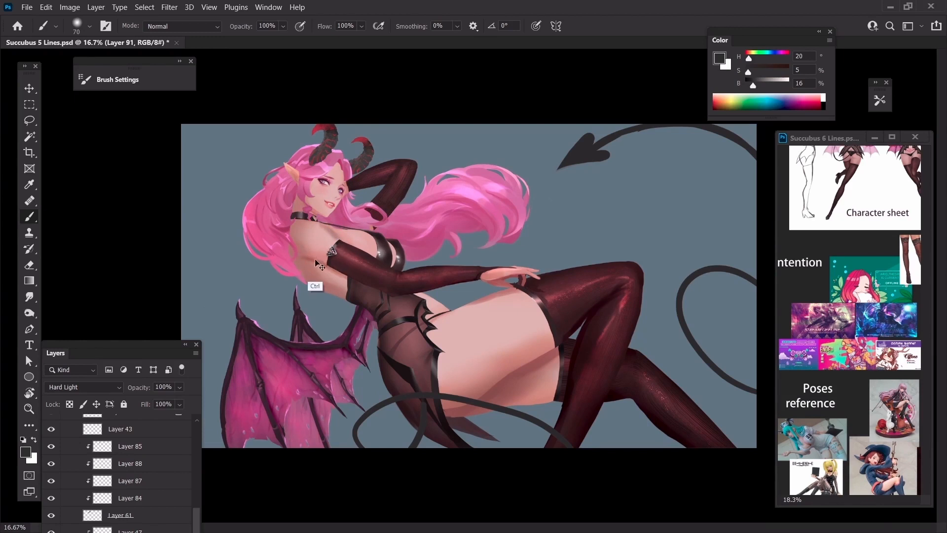
key(bracketright)
key(bracketright)
key(bracketright)
key(bracketright)
alt+click(420, 309)
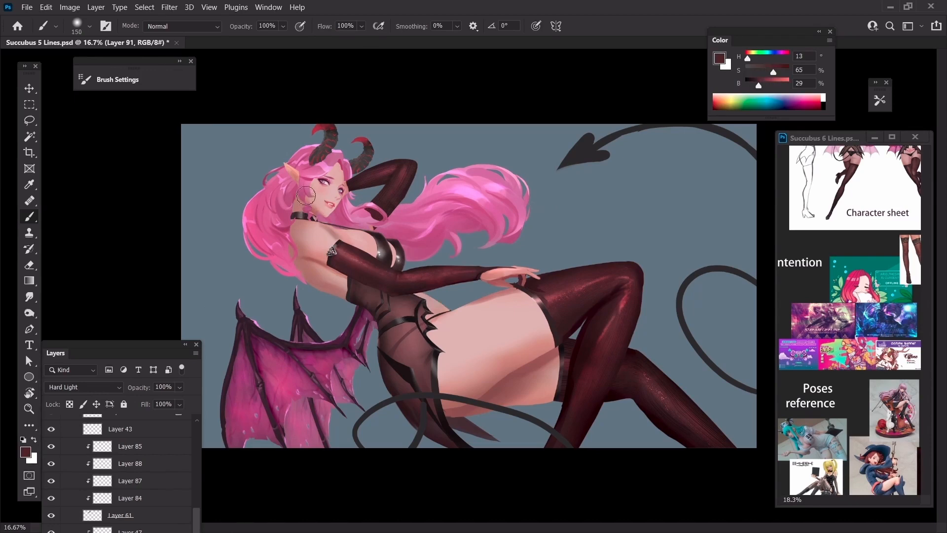
Step: Select the Brightness/Contrast 1 layer and set the Eraser to size 45 for the back of the neck
key(ctrl+plus)
key(ctrl+plus)
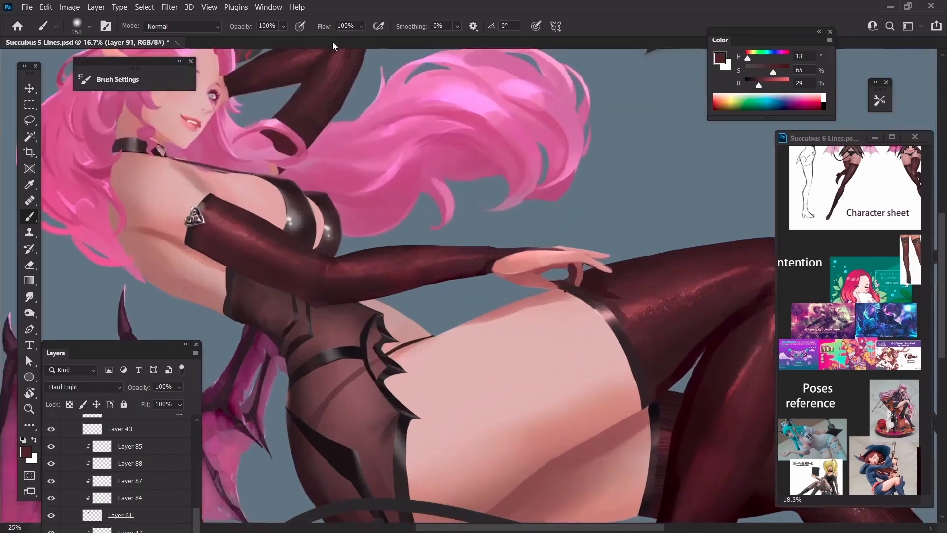
drag(275, 169, 494, 326)
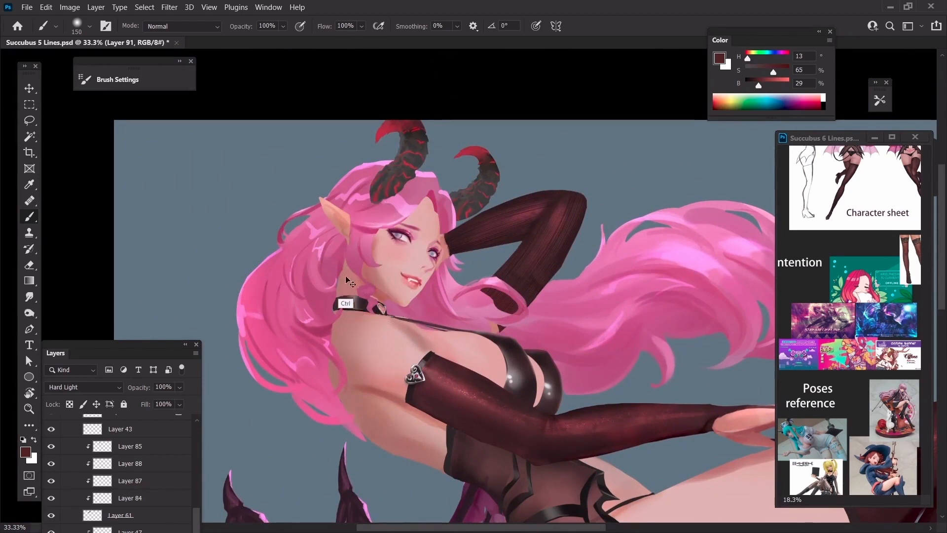
drag(119, 351, 164, 122)
scroll(169, 370, down, 4)
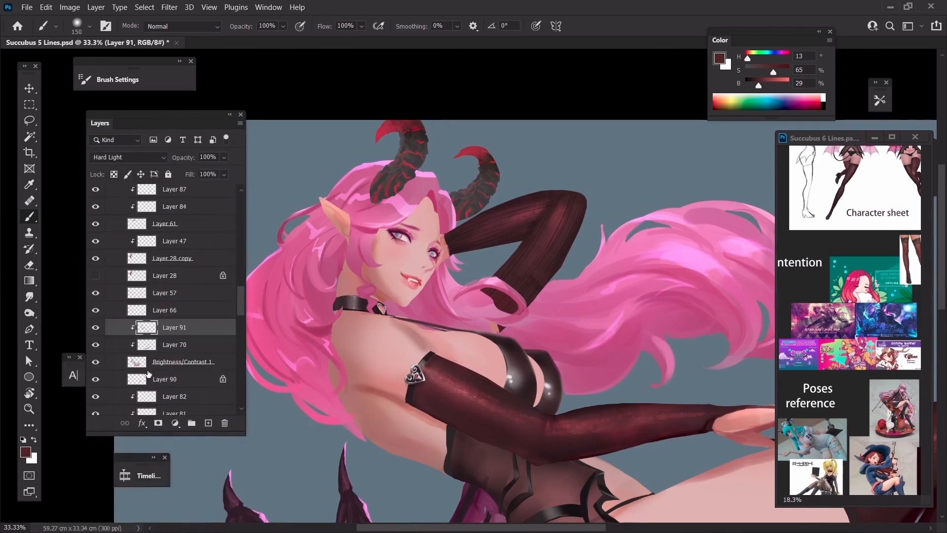
click(169, 362)
click(29, 265)
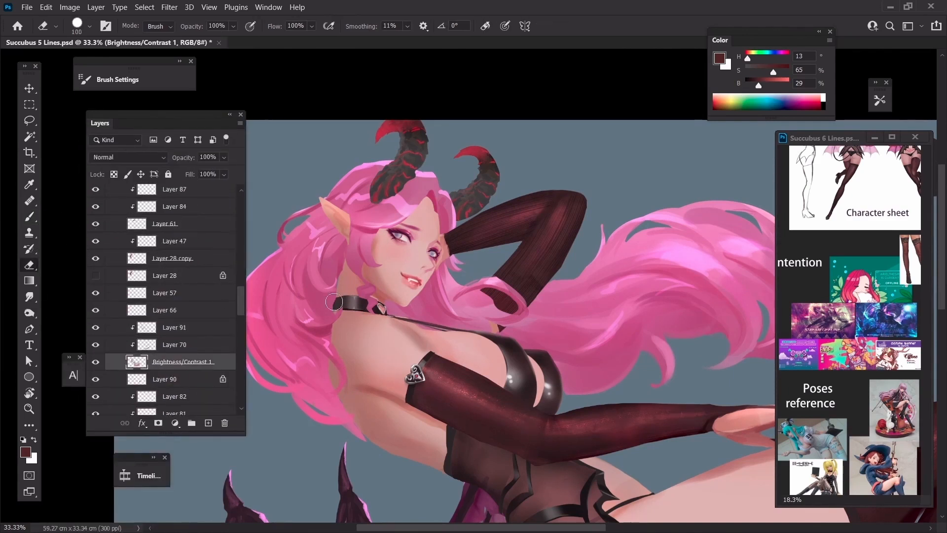
key(bracketleft)
key(bracketleft)
key(bracketleft)
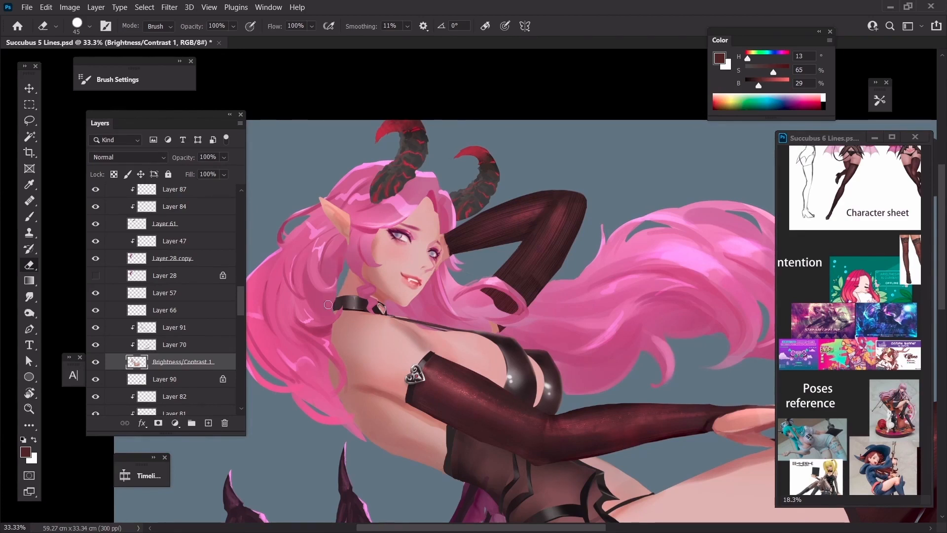
Step: Select the hair layer Layer 28 copy, set the brush size to 45 and sample dark pink (H 339, S 57, B 71) from the hair
key(ctrl+minus)
key(ctrl+minus)
key(ctrl+minus)
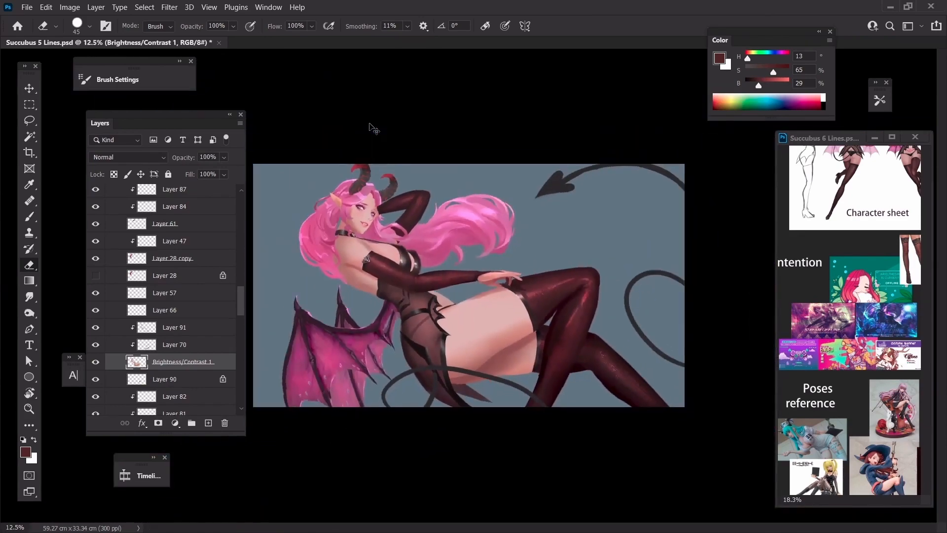
key(ctrl+plus)
key(ctrl+plus)
drag(428, 178, 507, 207)
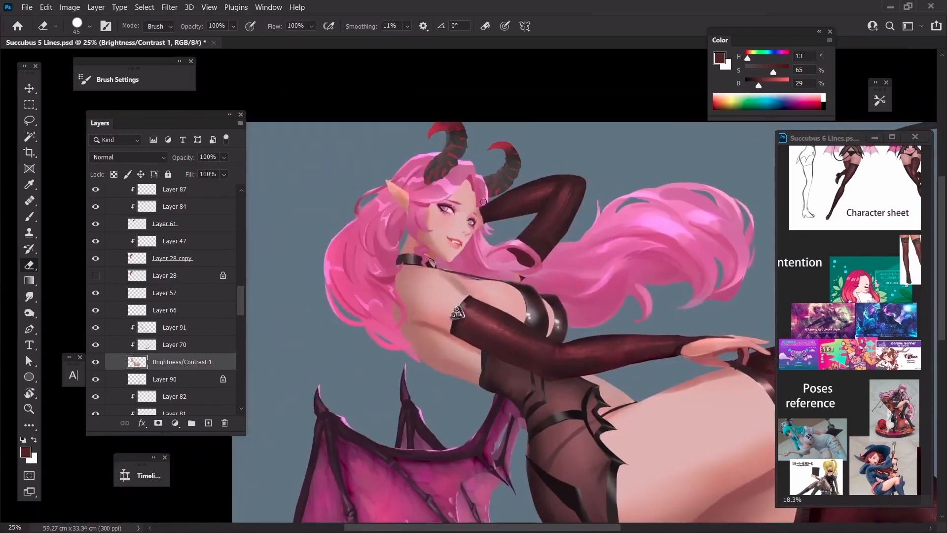
ctrl+click(381, 274)
key(b)
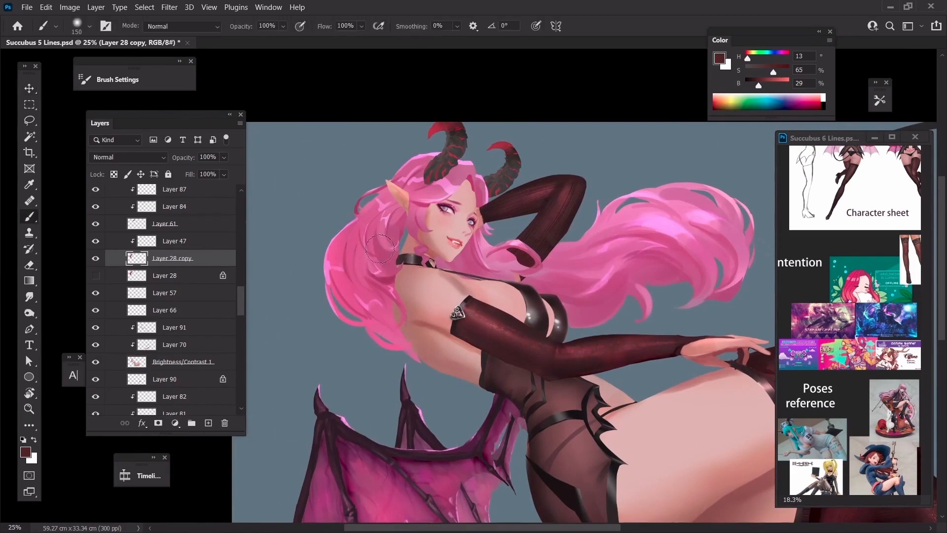
alt+click(384, 256)
key(bracketleft)
key(bracketleft)
key(bracketleft)
key(bracketleft)
alt+click(404, 234)
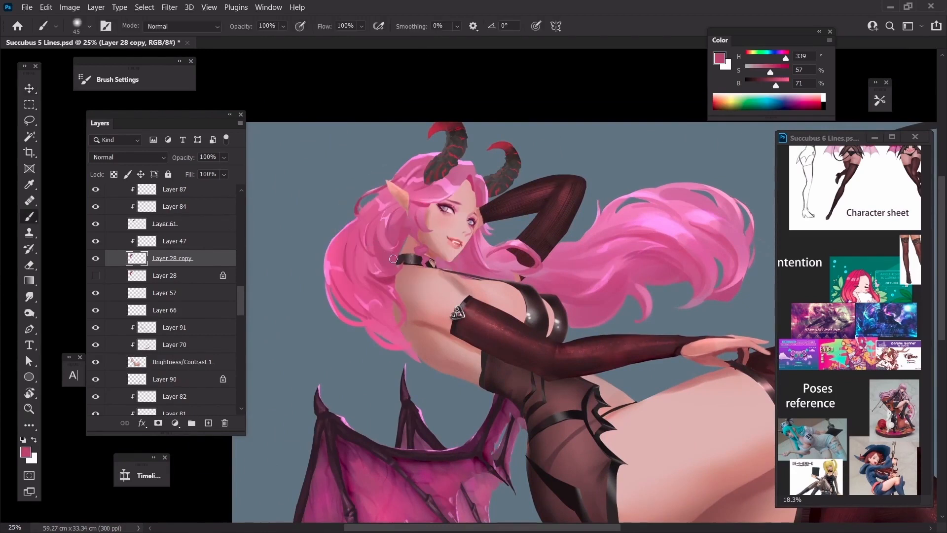
Step: Switch to the hard brush at size 30 and sample hair pinks below the ear, ending on H 336, S 47, B 82
key(period)
key(period)
key(period)
key(comma)
key(comma)
key(ctrl+plus)
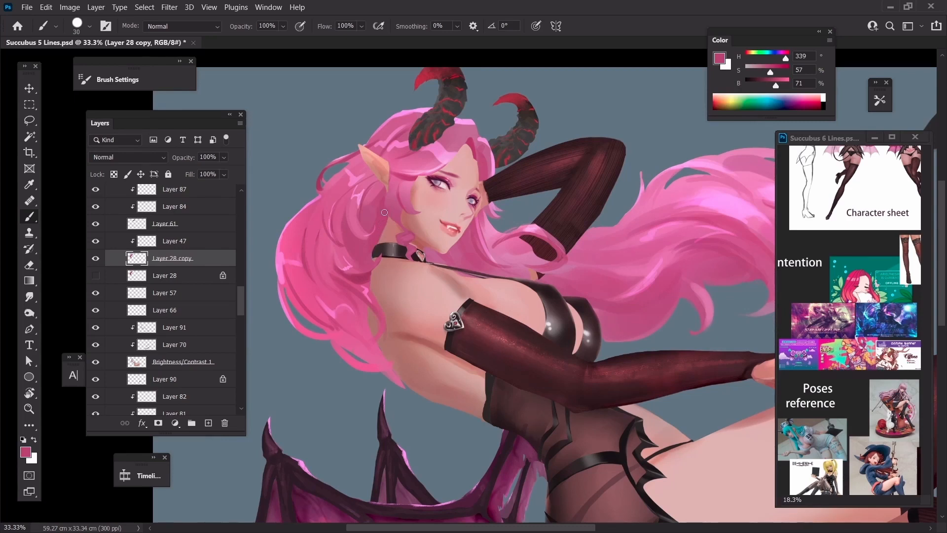
alt+click(382, 195)
alt+click(386, 218)
alt+click(385, 205)
key(ctrl+minus)
key(ctrl+minus)
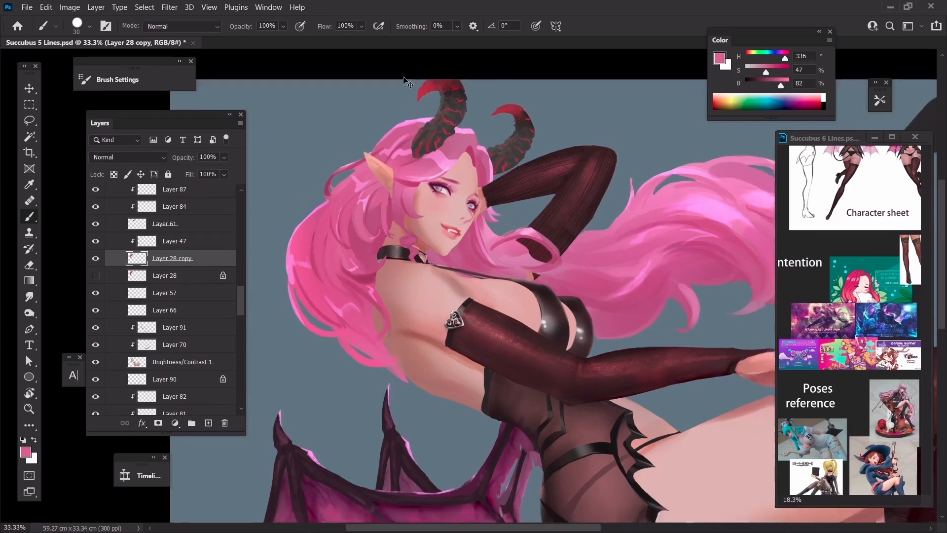
Step: Select Layer 35 from the hair loop around the raised arm, check its content by toggling visibility, and erase inside the loop at size 70
key(ctrl+plus)
key(ctrl+plus)
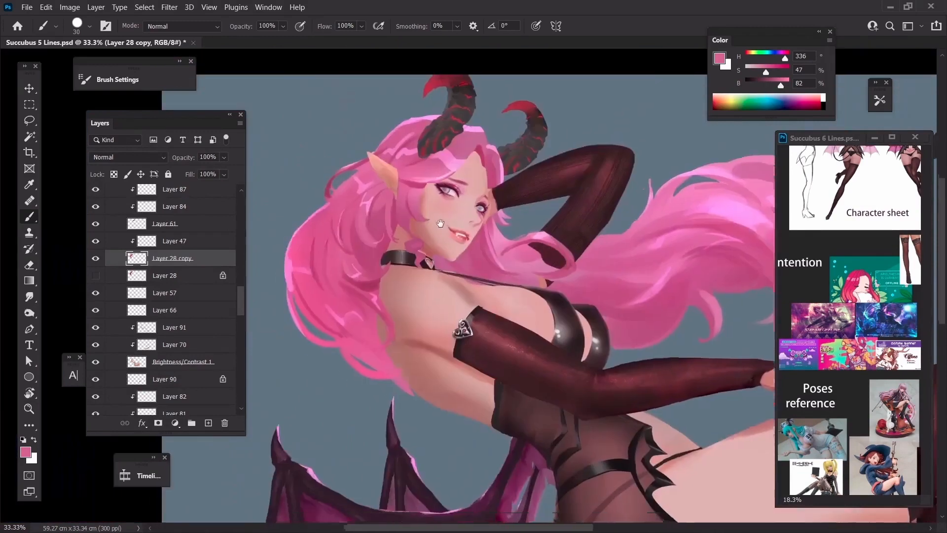
drag(440, 223, 434, 219)
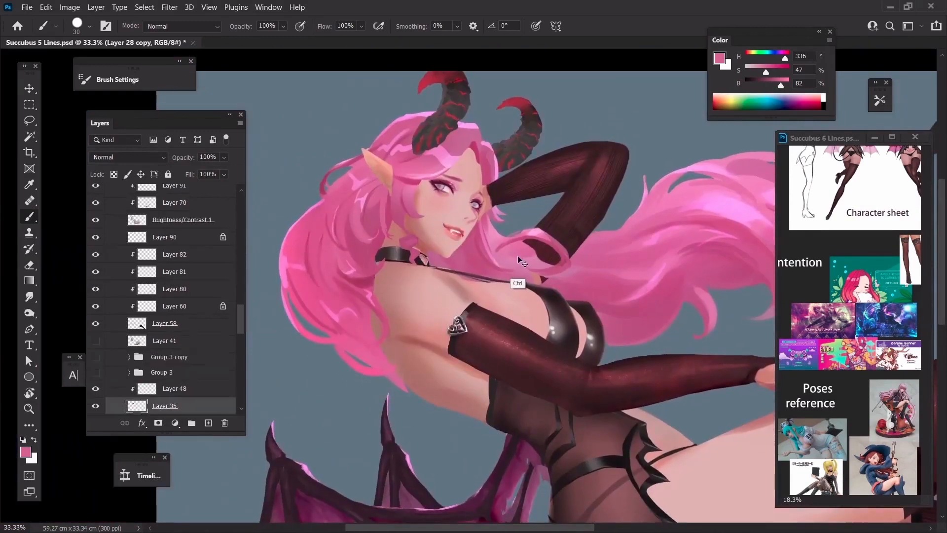
ctrl+click(512, 284)
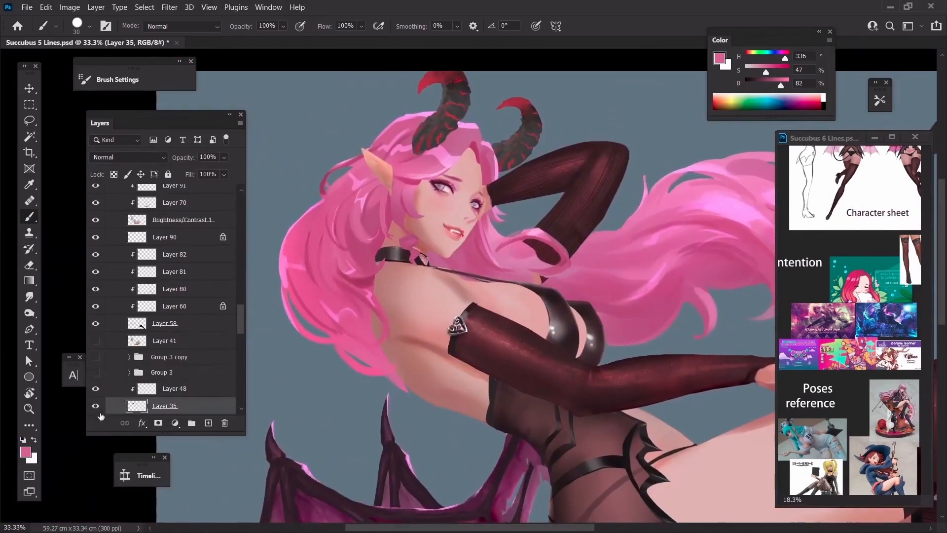
click(95, 412)
click(95, 412)
key(e)
mouse_move(526, 244)
mouse_down()
mouse_move(551, 263)
mouse_move(528, 246)
mouse_up()
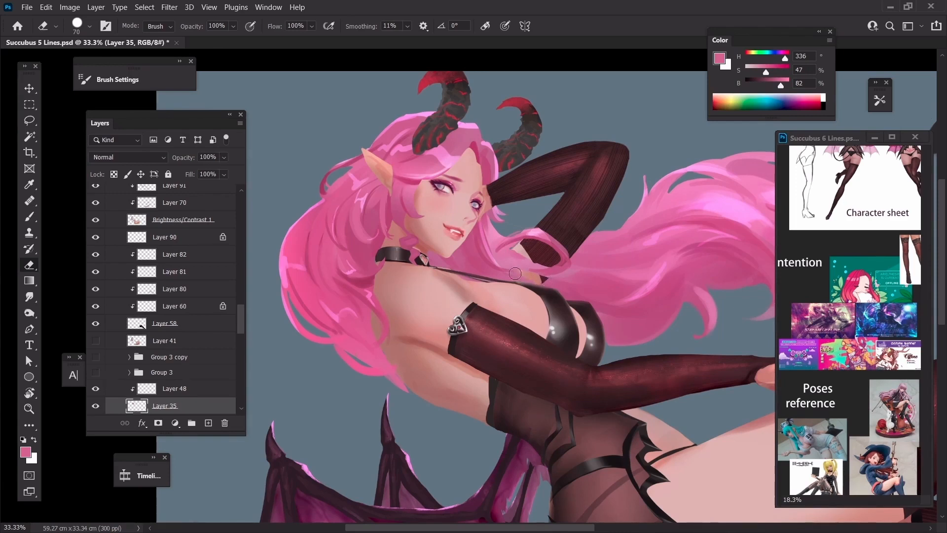
Step: Paint the strands below the loop with the brush at sizes 35 and 30, sampling nearby hair pinks and ending on H 339, S 56, B 72
key(b)
alt+click(486, 274)
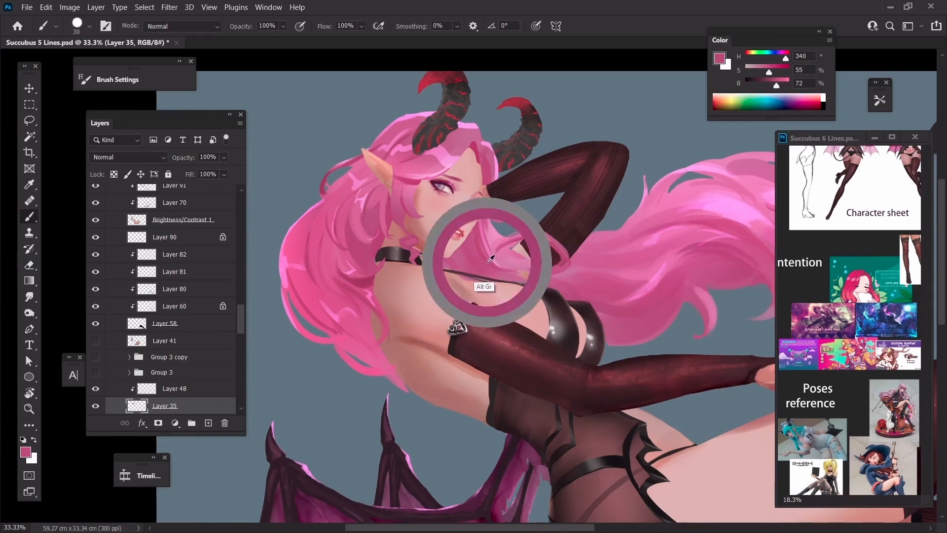
drag(526, 281, 523, 281)
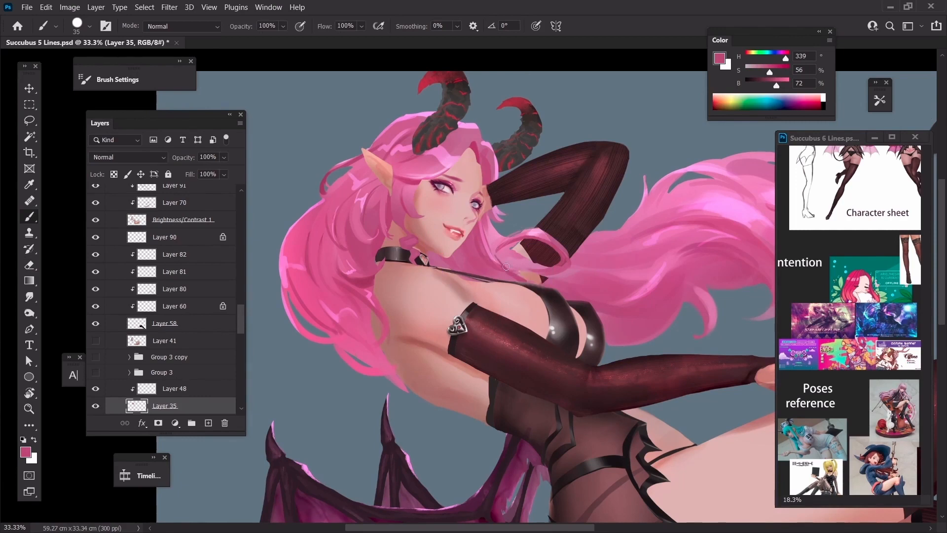
key(bracketleft)
alt+click(517, 273)
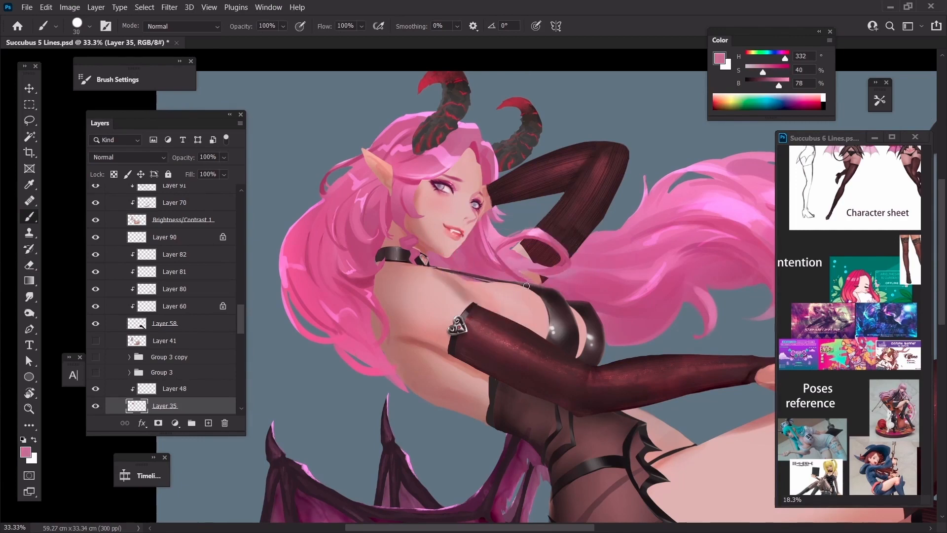
alt+click(528, 285)
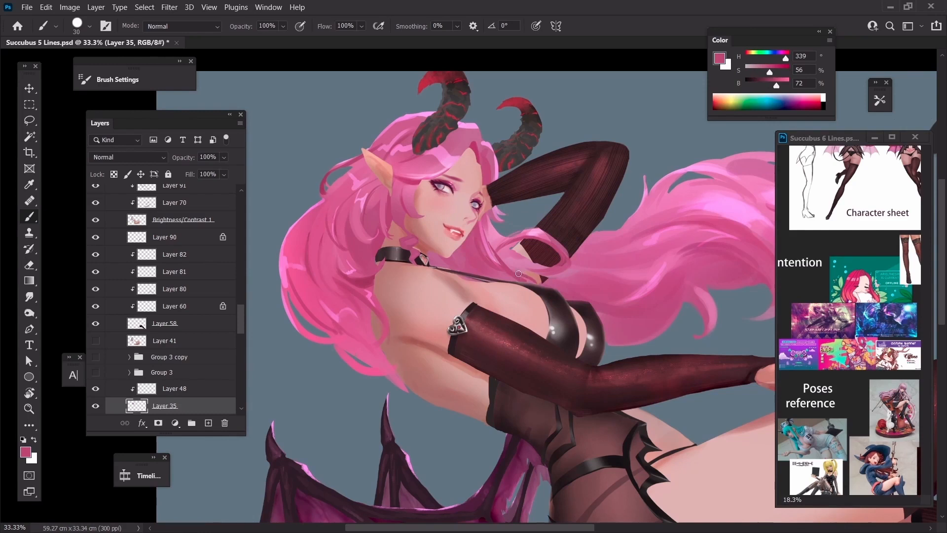
Step: Erase the hair covering the raised arm's glove cuff at size 70 and repaint strands across it in dark pink (H 338, S 51, B 74) at size 50
key(e)
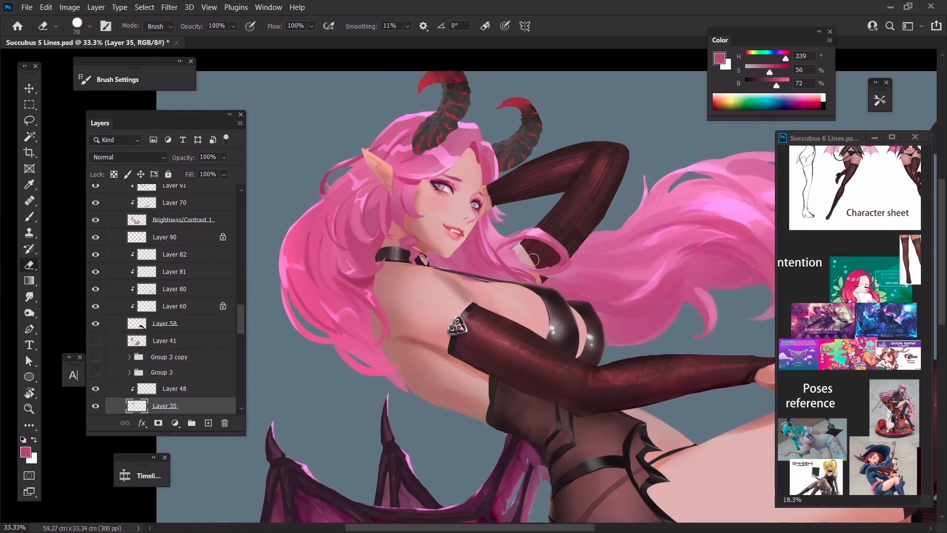
mouse_move(515, 254)
mouse_down()
mouse_move(533, 263)
mouse_move(545, 251)
mouse_move(546, 273)
mouse_up()
key(b)
alt+click(494, 254)
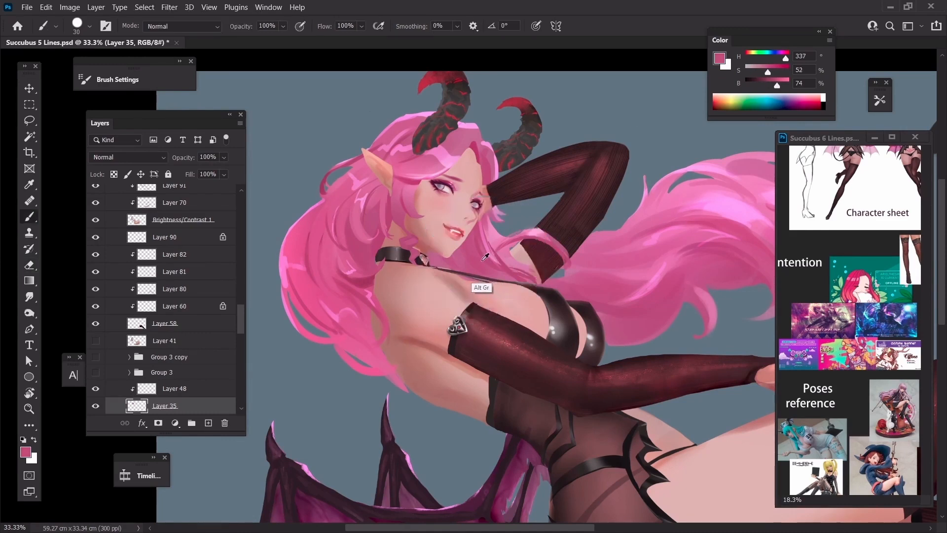
key(])
mouse_move(510, 257)
mouse_down()
mouse_move(537, 299)
mouse_move(529, 269)
mouse_move(551, 283)
mouse_up()
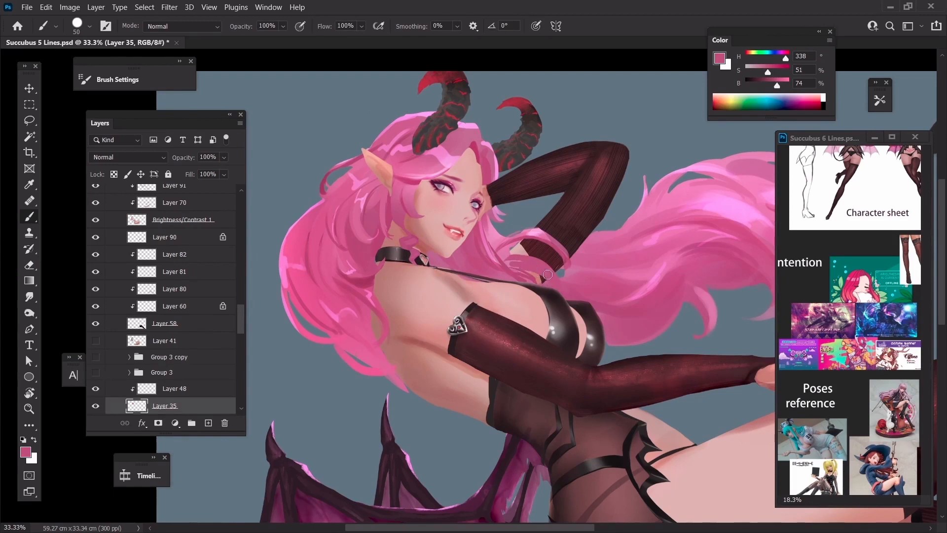
Step: Set the brush size to 30 and sample a lighter pink (H 320, S 40, B 90) for the strands over the glove cuff
alt+click(514, 263)
key(bracketleft)
key(bracketleft)
key(bracketleft)
alt+click(532, 269)
Step: Merge the clipped Layer 48 into Layer 35
click(96, 390)
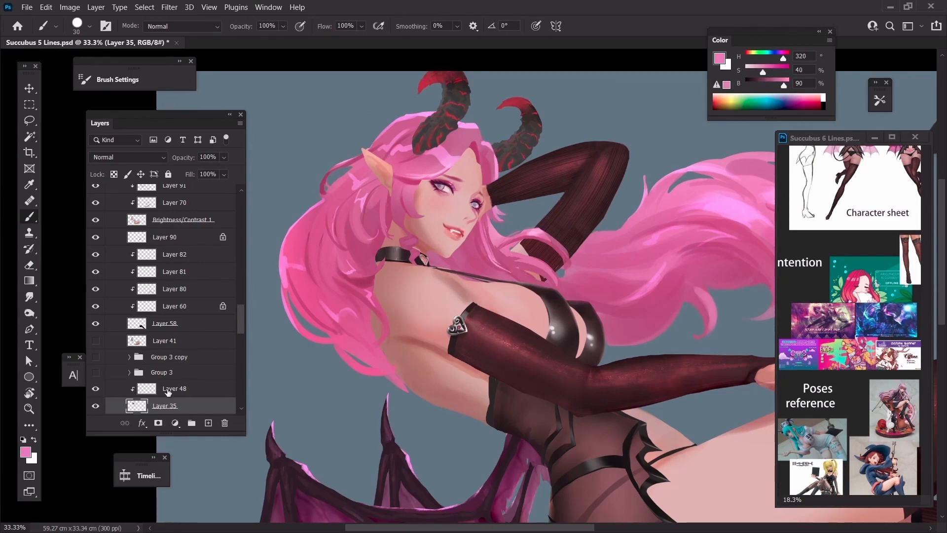
right_click(168, 392)
click(207, 378)
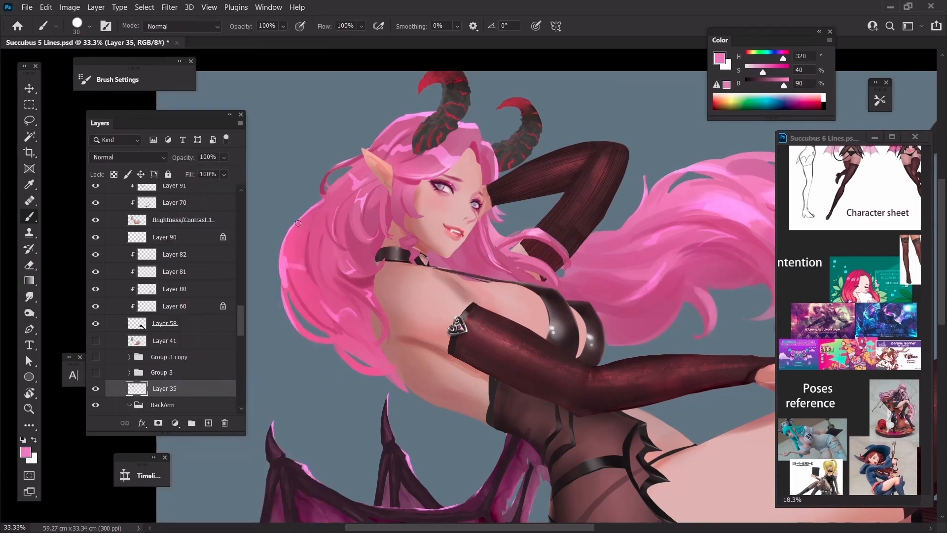
Step: Sample dark pink (H 340, S 54, B 73) from the hair loop and reduce the brush to size 25 or smaller for its outer end
key(ctrl+plus)
key(ctrl+plus)
drag(546, 256, 453, 329)
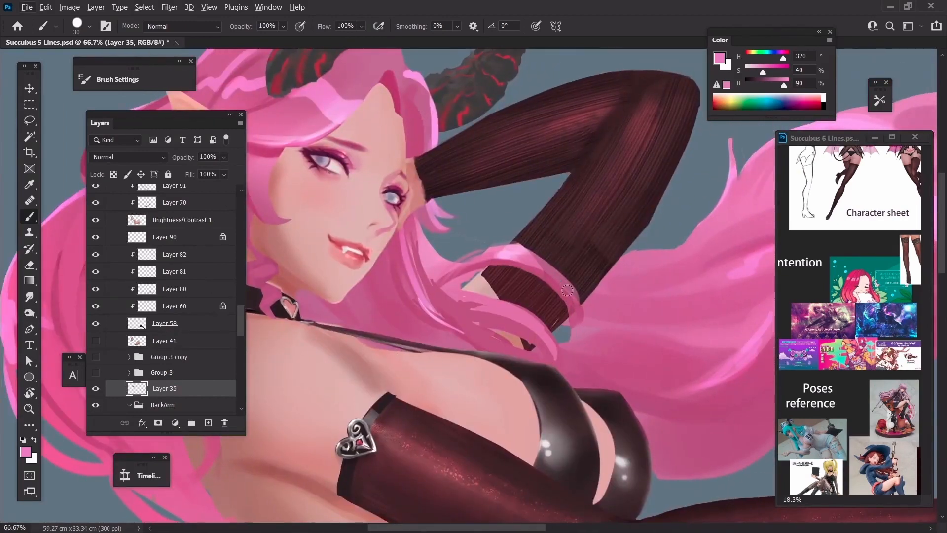
alt+click(563, 291)
alt+click(564, 295)
key(bracketleft)
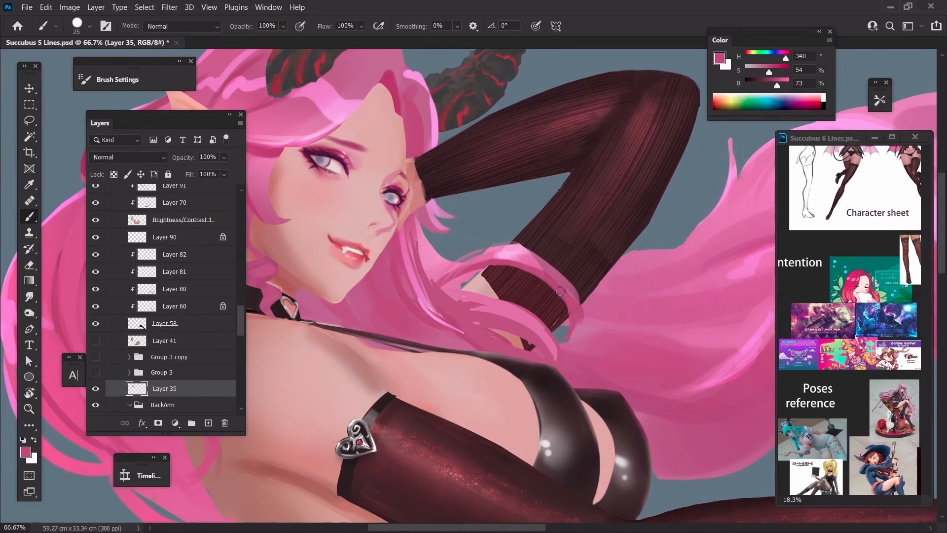
key(bracketleft)
Step: Erase along the outer edge of the hair loop over the raised arm's glove with the Eraser at size 45
key(ctrl+minus)
key(e)
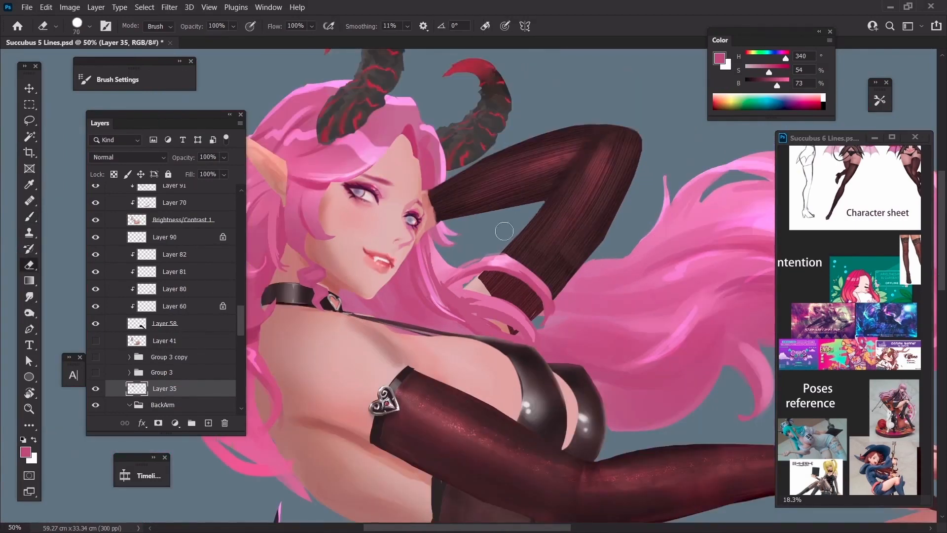
key(bracketleft)
key(bracketleft)
key(bracketleft)
key(bracketleft)
key(bracketleft)
key(bracketleft)
key(bracketleft)
key(bracketleft)
key(bracketleft)
key(bracketleft)
key(bracketright)
key(ctrl+plus)
key(ctrl+plus)
key(ctrl+plus)
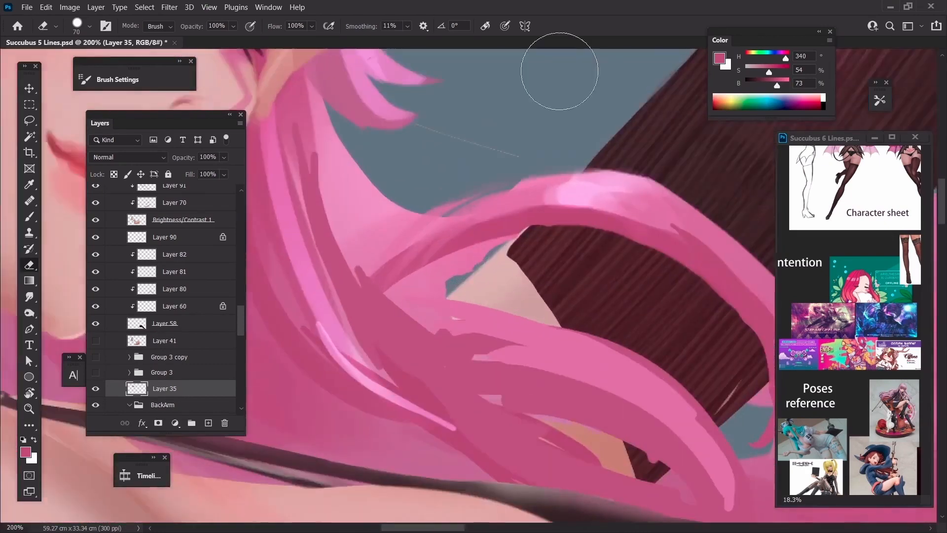
drag(630, 200, 507, 175)
key(bracketleft)
key(bracketleft)
key(bracketleft)
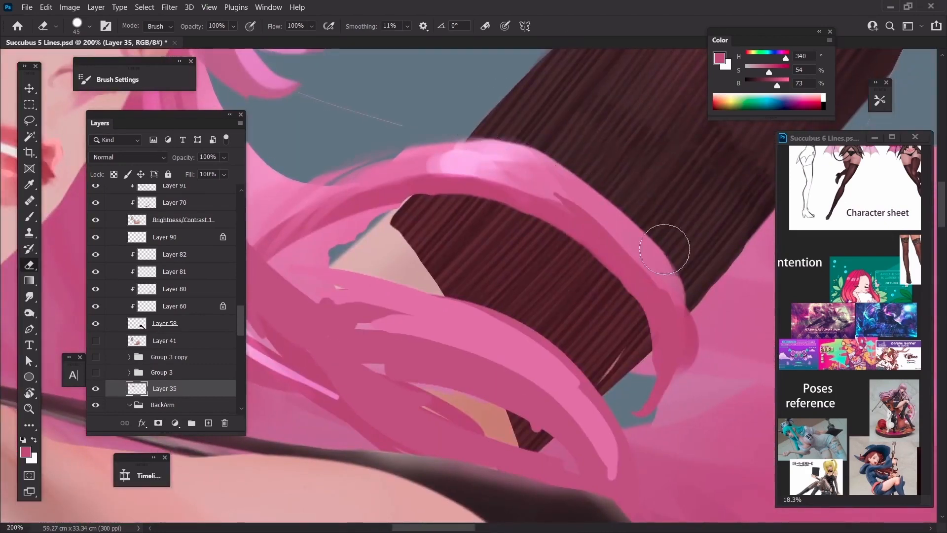
mouse_move(514, 125)
mouse_down()
mouse_move(660, 233)
mouse_move(695, 289)
mouse_up()
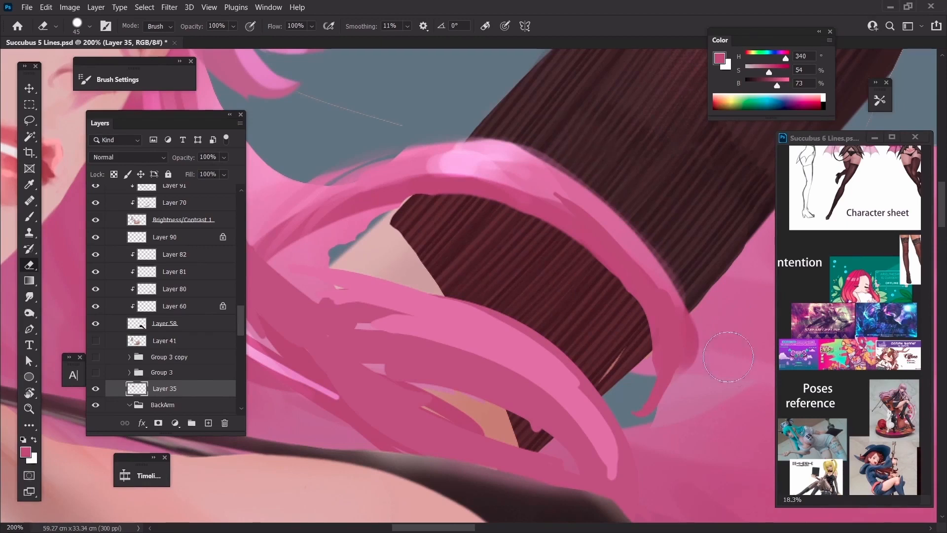
Step: Trim the loop's inner edge with the Eraser at size 50, and sample dark pink (H 339, S 55, B 73) with the brush
key(bracketright)
mouse_move(625, 388)
mouse_down()
mouse_move(618, 319)
mouse_move(555, 251)
mouse_up()
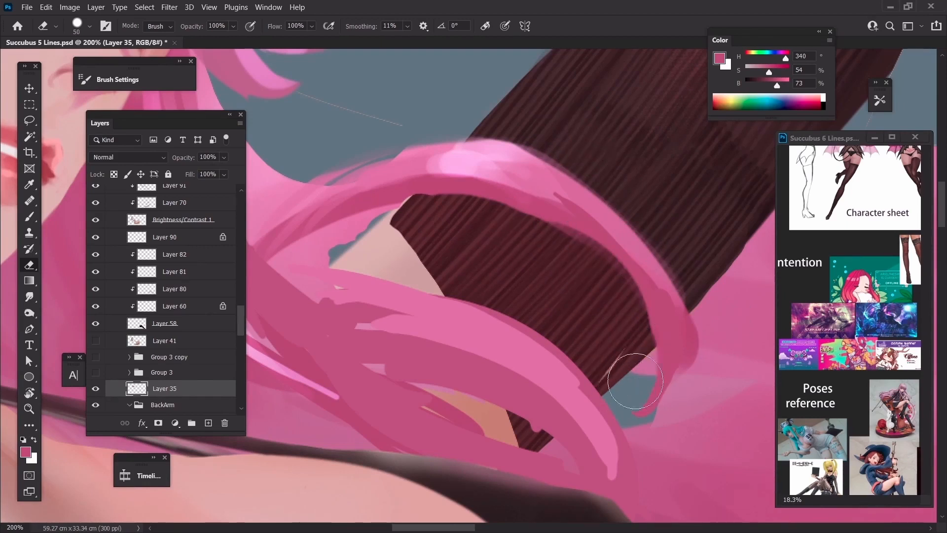
key(bracketleft)
key(b)
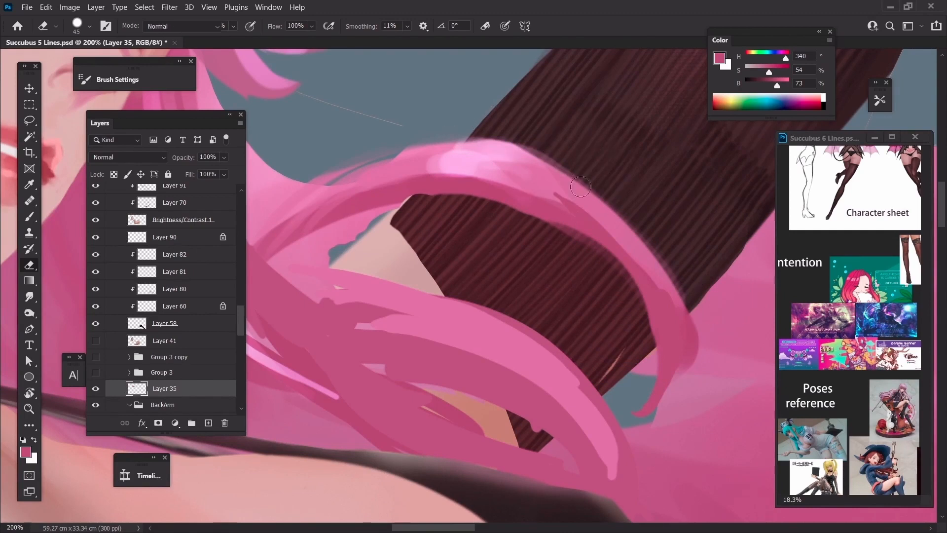
alt+click(558, 207)
drag(573, 232, 626, 370)
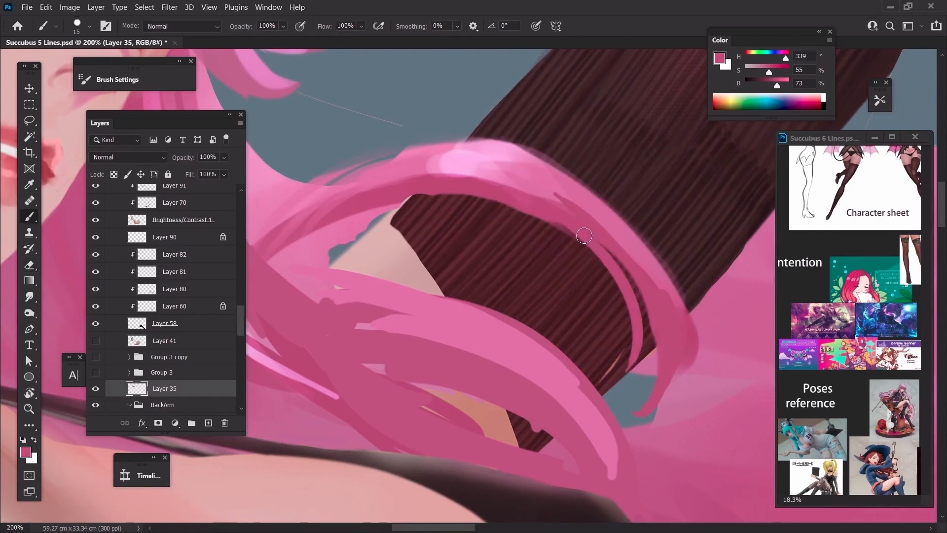
key(ctrl+z)
key(bracketright)
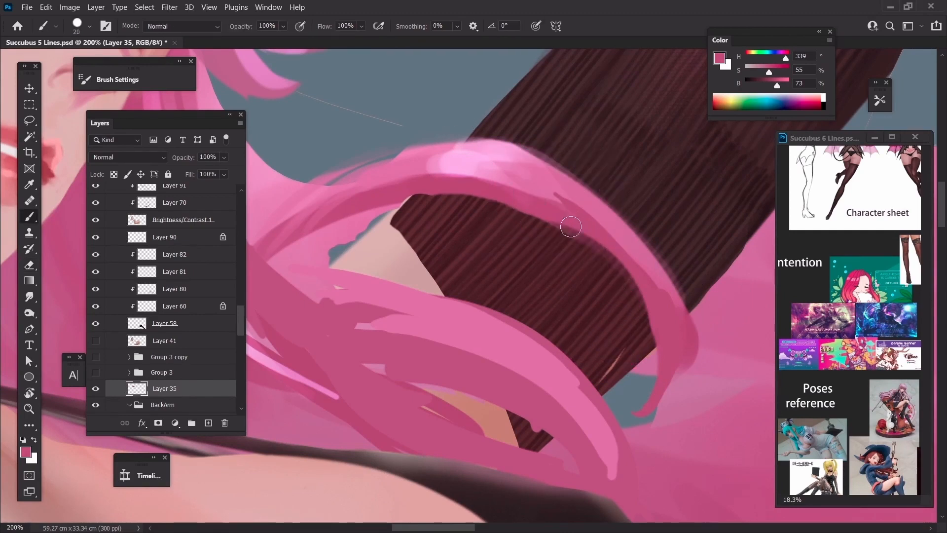
drag(563, 225, 612, 379)
key(ctrl+z)
key(slash)
key(bracketright)
key(bracketright)
key(bracketright)
key(bracketright)
key(bracketright)
key(bracketright)
key(bracketright)
key(bracketright)
key(bracketright)
key(bracketright)
key(bracketright)
key(bracketright)
key(bracketright)
key(bracketright)
key(bracketright)
key(bracketright)
key(bracketright)
key(bracketleft)
key(bracketleft)
key(bracketleft)
key(bracketleft)
key(bracketleft)
key(bracketleft)
key(bracketleft)
key(bracketleft)
key(bracketleft)
key(bracketleft)
key(bracketleft)
key(bracketleft)
key(bracketleft)
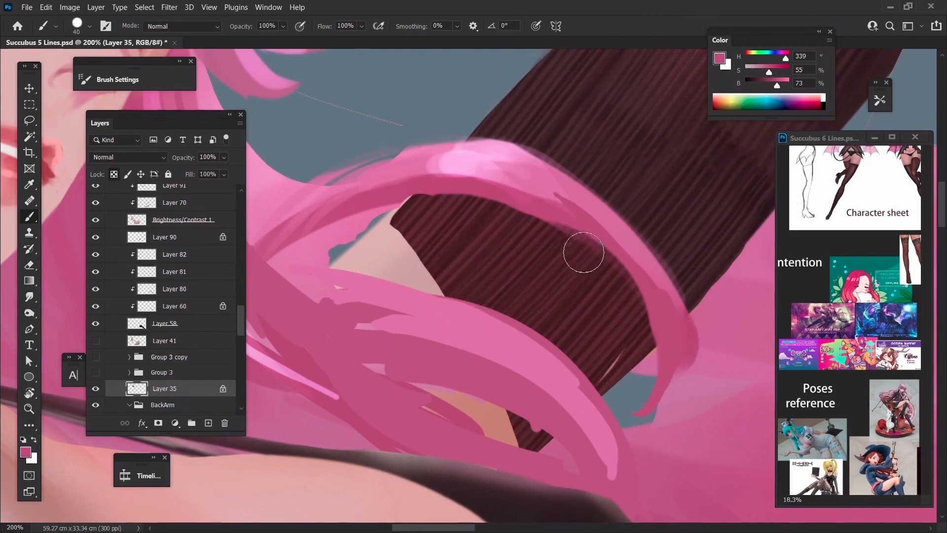
key(period)
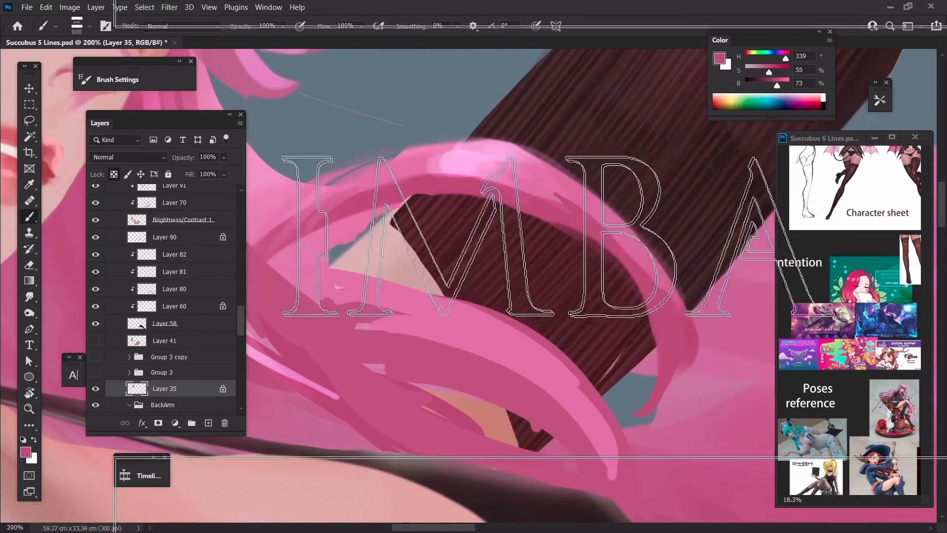
key(comma)
key(bracketleft)
key(bracketleft)
key(bracketleft)
key(bracketleft)
key(bracketleft)
key(bracketleft)
key(bracketleft)
key(bracketleft)
key(bracketleft)
key(bracketleft)
key(bracketleft)
key(bracketleft)
key(bracketleft)
key(bracketleft)
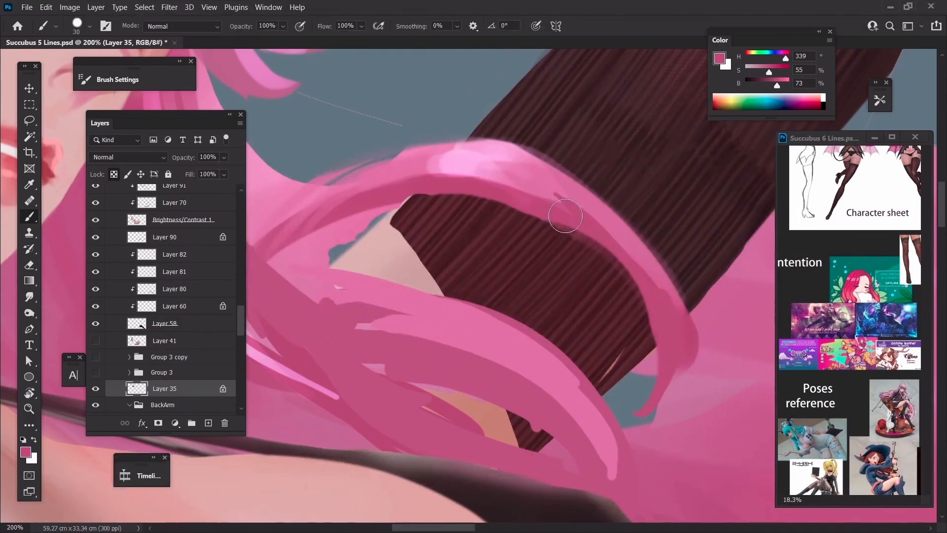
key(bracketleft)
Step: Paint a thin dark pink strand inside the loop over the glove at size 15, and refine the loop's tip and highlight edge at size 10
drag(545, 207, 609, 363)
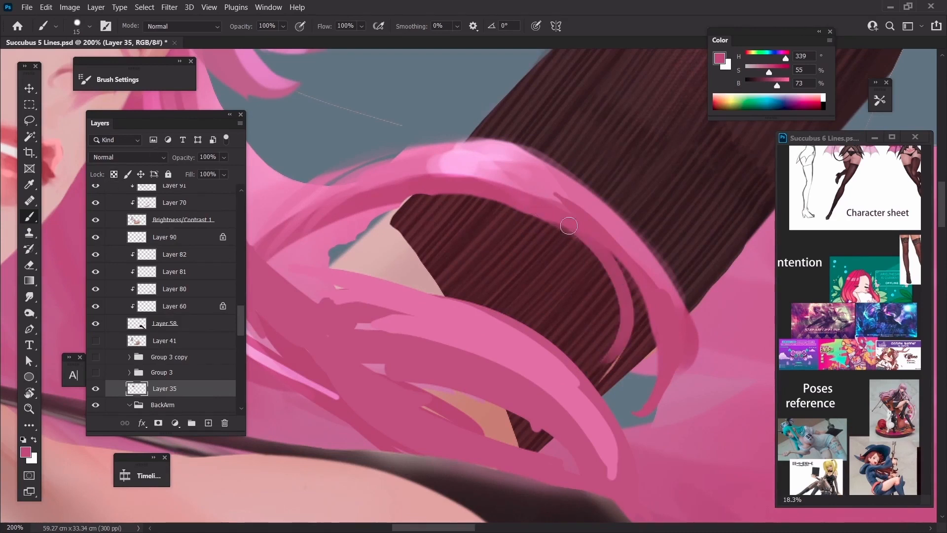
key(ctrl+z)
drag(548, 211, 603, 379)
drag(600, 243, 616, 348)
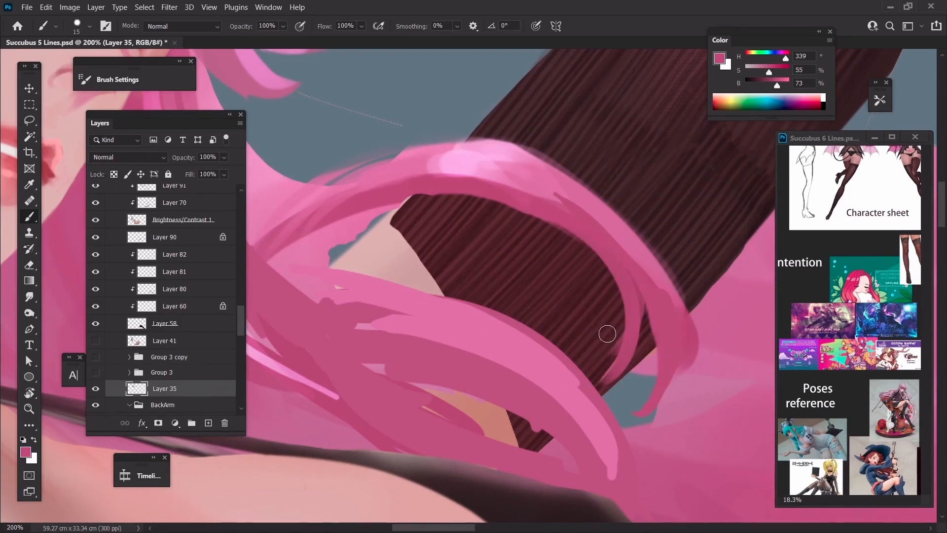
drag(686, 329, 651, 395)
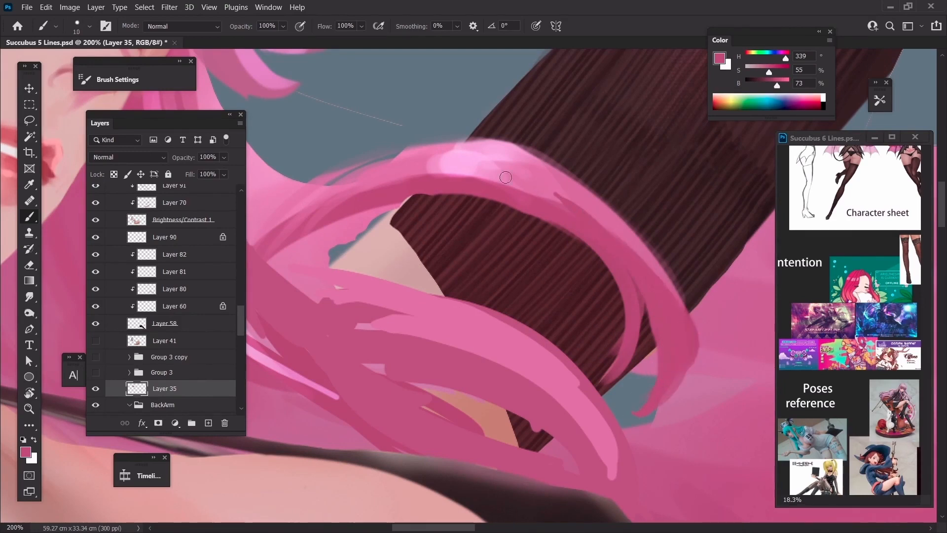
drag(524, 185, 558, 198)
Step: Smooth the upper edge of the loop towards its root with light pink (H 332, S 43, B 87) at brush size 20
mouse_move(435, 206)
mouse_down()
mouse_move(490, 232)
mouse_move(643, 342)
mouse_up()
alt+click(625, 294)
key(bracketright)
key(bracketright)
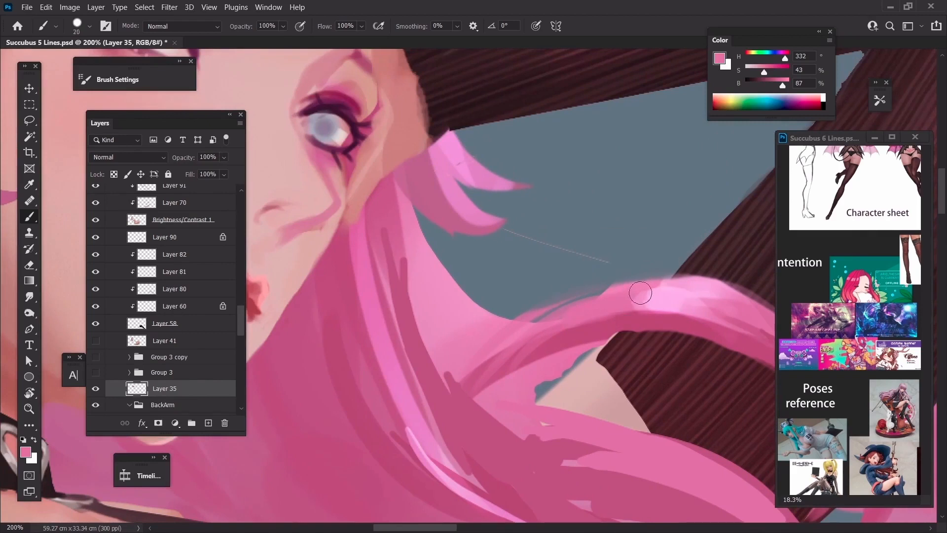
drag(640, 294, 516, 316)
Step: Paint dark pink strands under the loop's root beside the arm, sampling H 339, S 54, B 75 and H 339, S 56, B 73 from the hair
alt+click(566, 340)
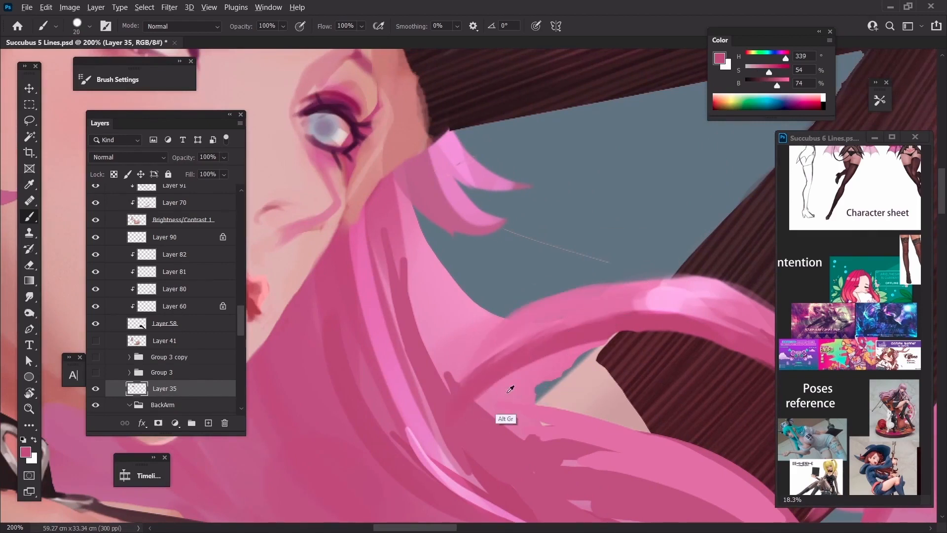
alt+click(519, 359)
key(bracketright)
key(bracketright)
drag(606, 346, 506, 410)
key(bracketleft)
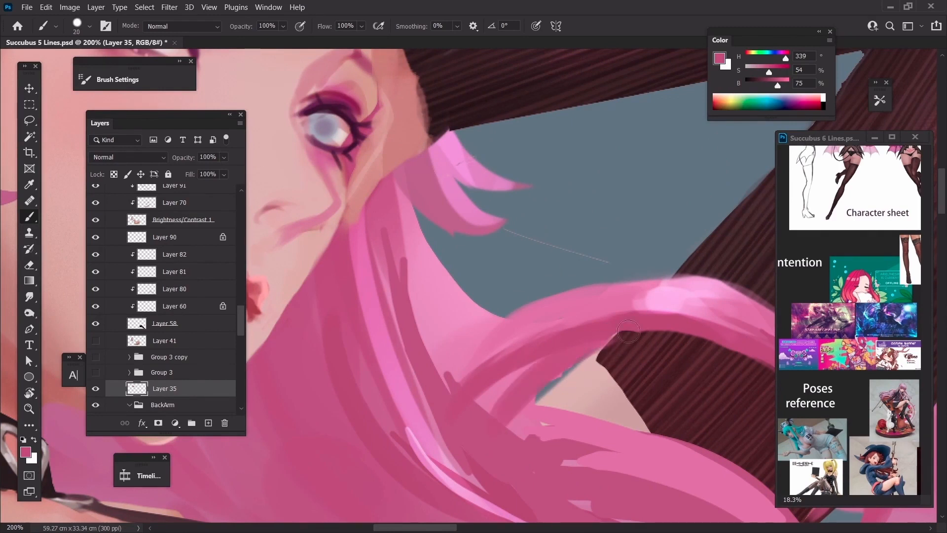
alt+click(653, 318)
drag(600, 340, 546, 377)
drag(655, 323, 516, 409)
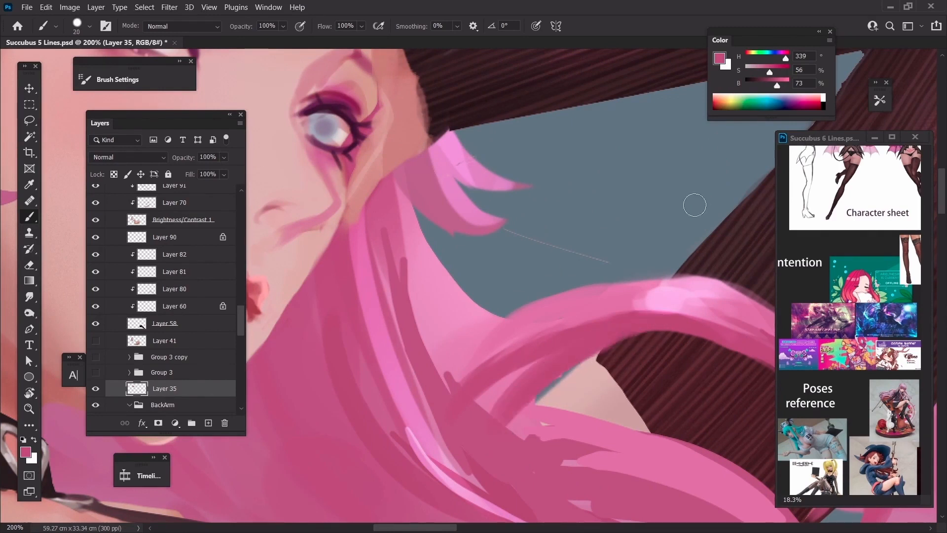
Step: Blend the loop's root into the hair beside the face with light pink (H 333, S 44, B 87) at brush size 15
key(ctrl+minus)
alt+click(542, 291)
key(bracketleft)
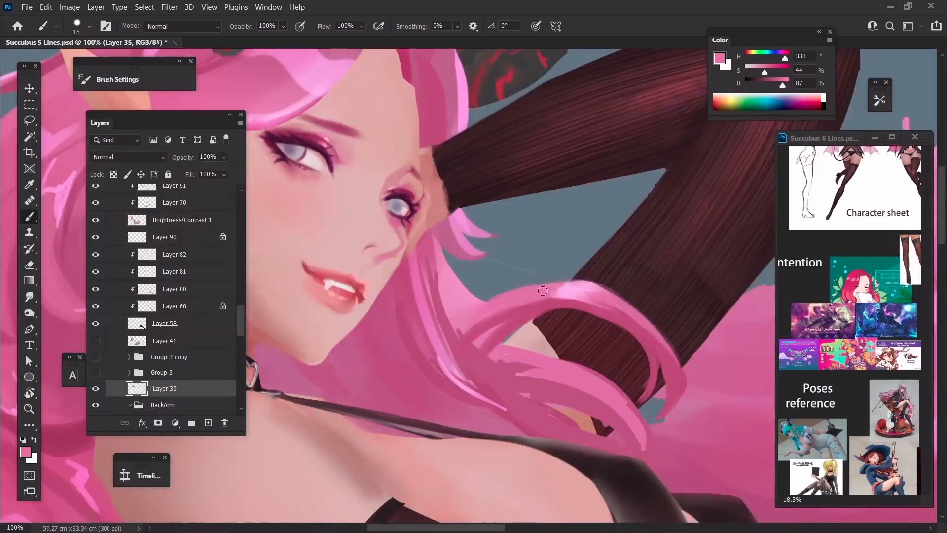
mouse_move(476, 321)
mouse_down()
mouse_move(465, 326)
mouse_move(505, 300)
mouse_up()
alt+click(491, 300)
key(ctrl+minus)
key(ctrl+plus)
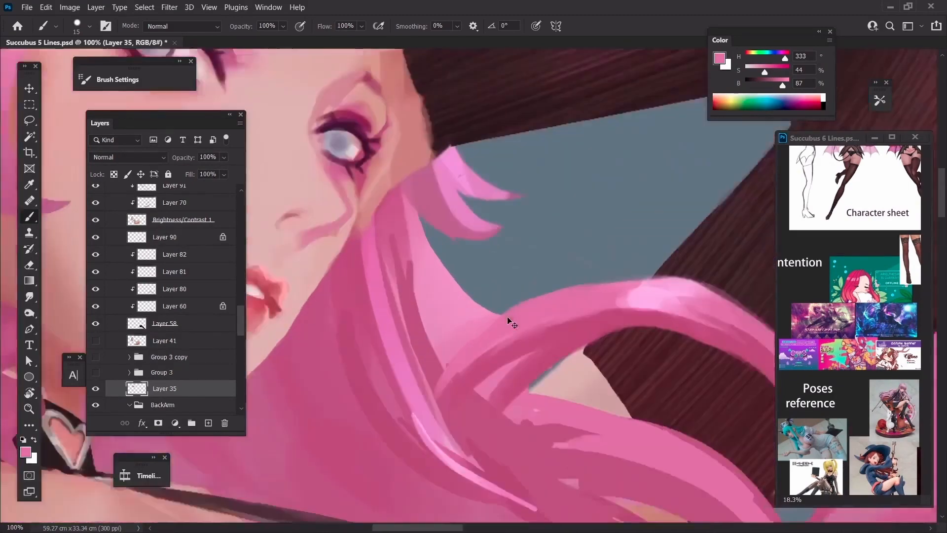
Step: Smooth the loop's outer edge beyond the highlight, over the glove, with pink (H 333, S 44, B 82) at brush size 15
key(ctrl+plus)
alt+click(604, 281)
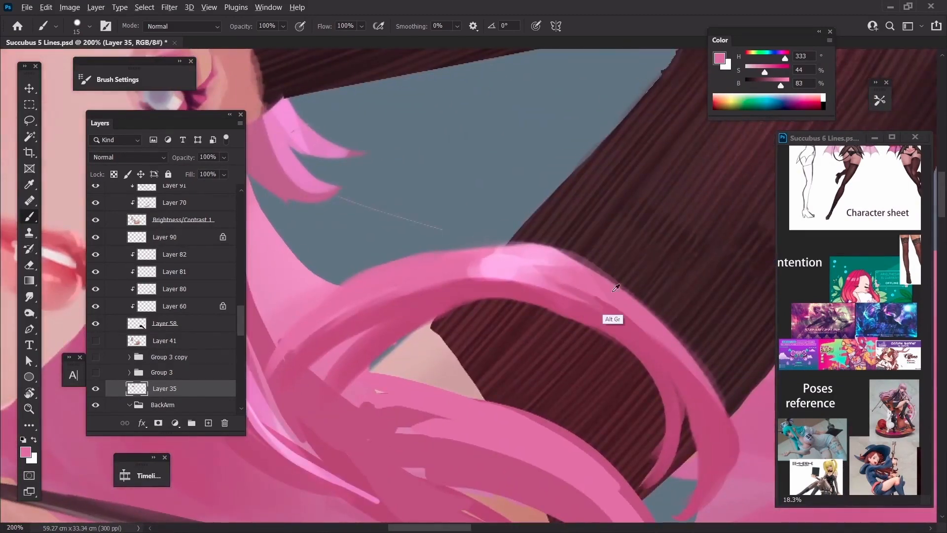
key(bracketleft)
key(bracketleft)
key(bracketright)
drag(547, 249, 671, 348)
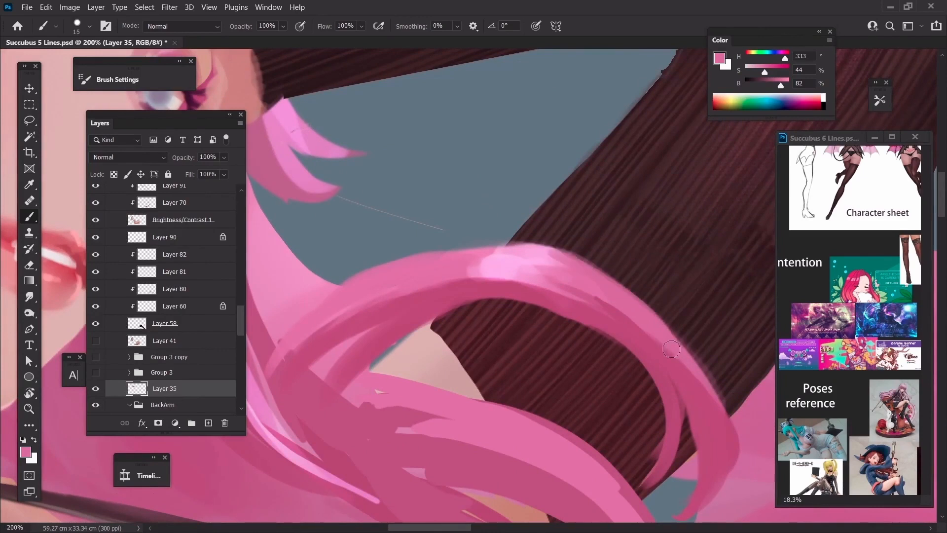
Step: Soften the loop's upper edge from the highlight down to its root with light pink (H 333, S 44, B 87) at brush size 15
alt+click(442, 264)
drag(375, 263, 486, 257)
drag(395, 266, 505, 248)
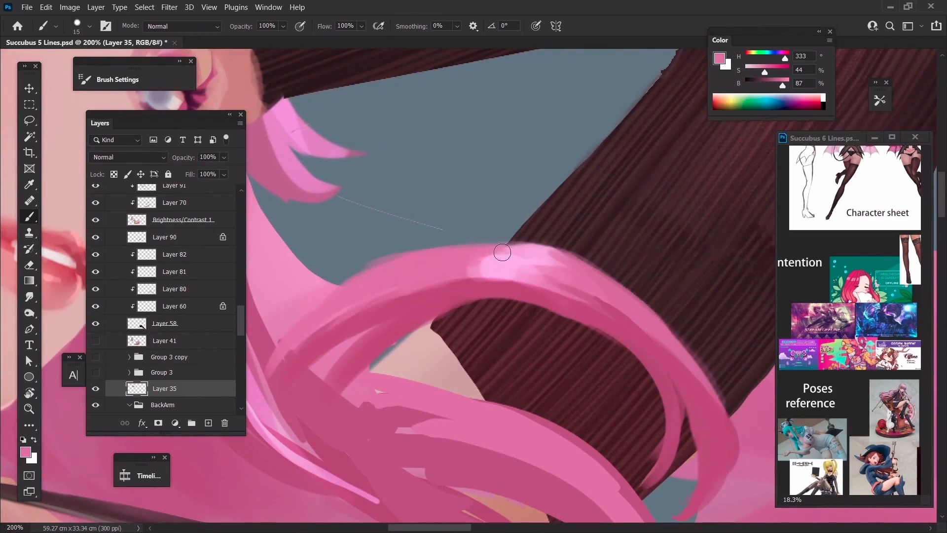
drag(420, 261, 311, 317)
drag(386, 257, 274, 335)
drag(360, 284, 300, 318)
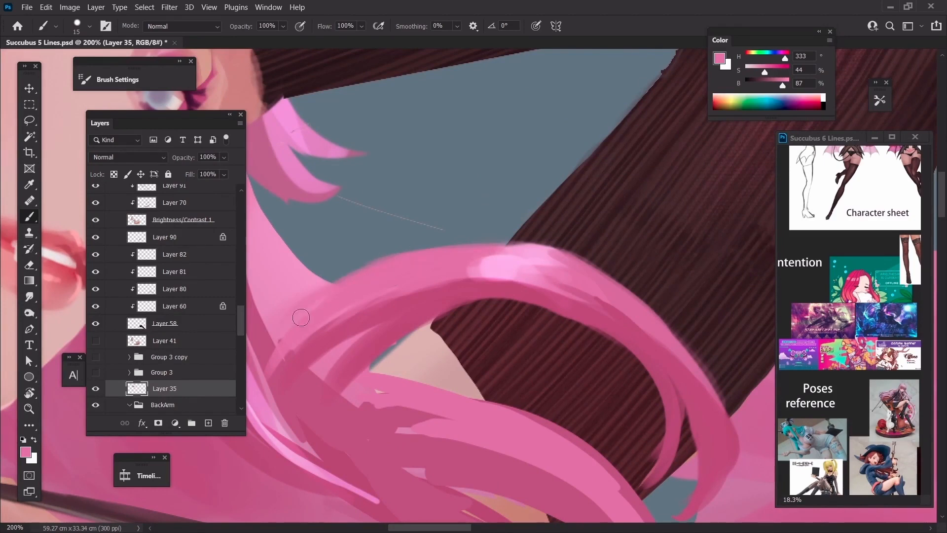
Step: Paint along the lock below the loop's root with pinks sampled from the surrounding hair at brush size 35
key(ctrl+minus)
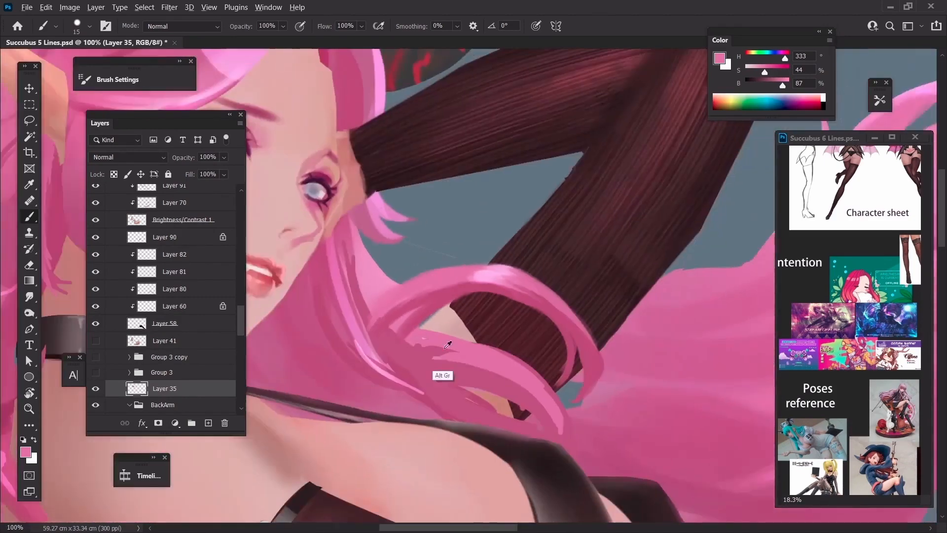
alt+click(396, 330)
alt+click(398, 329)
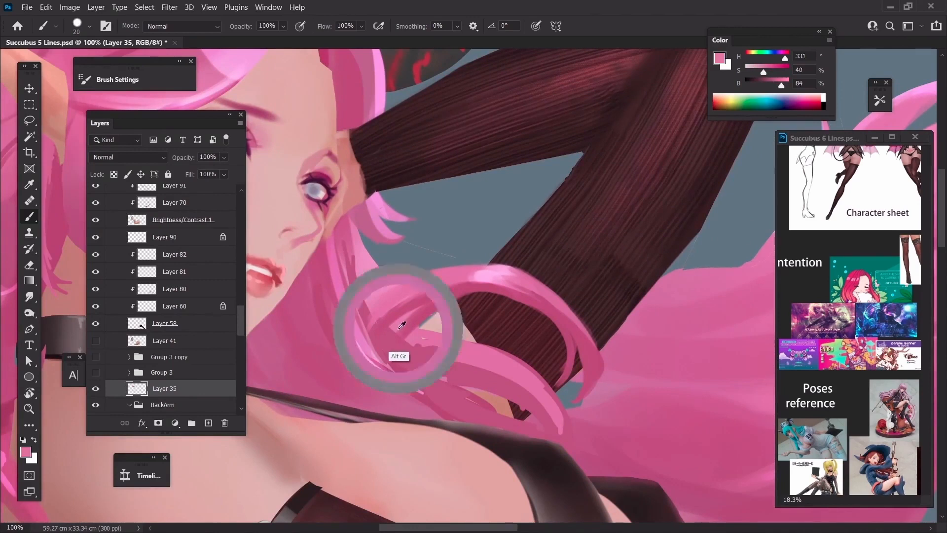
key(bracketright)
key(bracketright)
key(bracketright)
key(bracketright)
alt+click(393, 329)
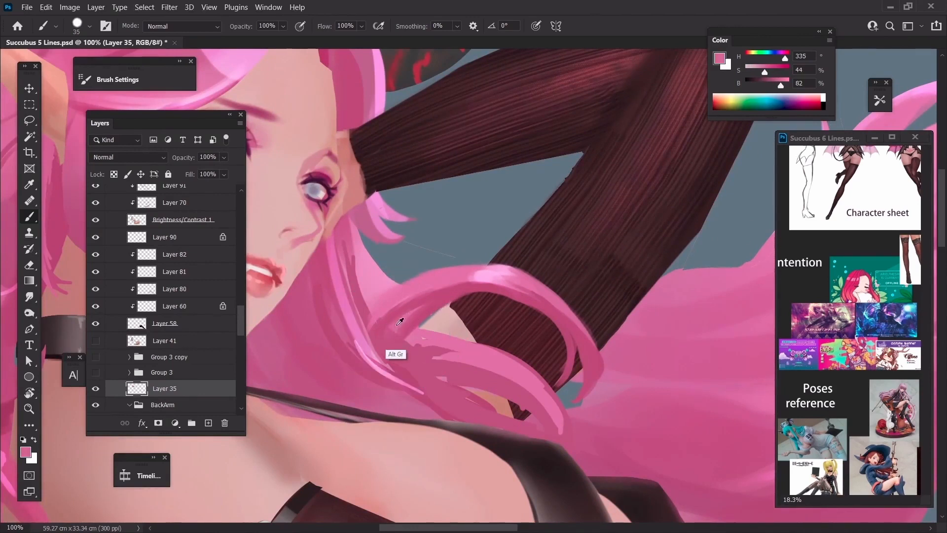
alt+click(386, 323)
alt+click(392, 319)
mouse_move(389, 348)
mouse_down()
mouse_move(466, 353)
mouse_move(434, 346)
mouse_move(499, 369)
mouse_up()
Step: Darken the tip of the lower lock beside the black top with dark pink (H 339, S 53, B 75) at brush size 35
alt+click(427, 342)
key(bracketleft)
alt+click(524, 307)
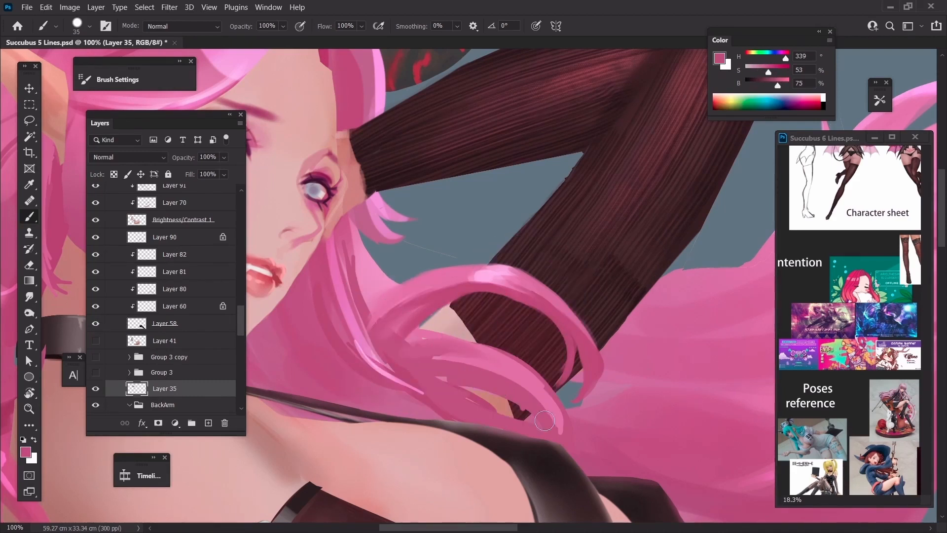
mouse_move(555, 436)
mouse_down()
mouse_move(528, 390)
mouse_move(538, 411)
mouse_up()
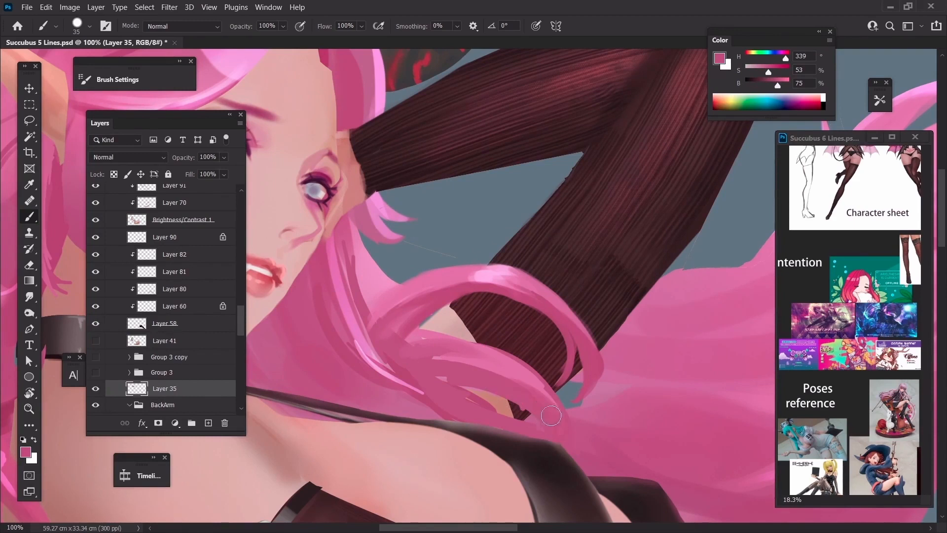
Step: Add thin highlight strokes along the lower lock with pale pink (H 310, S 26, B 97) at brush size 15
key(bracketleft)
alt+click(492, 274)
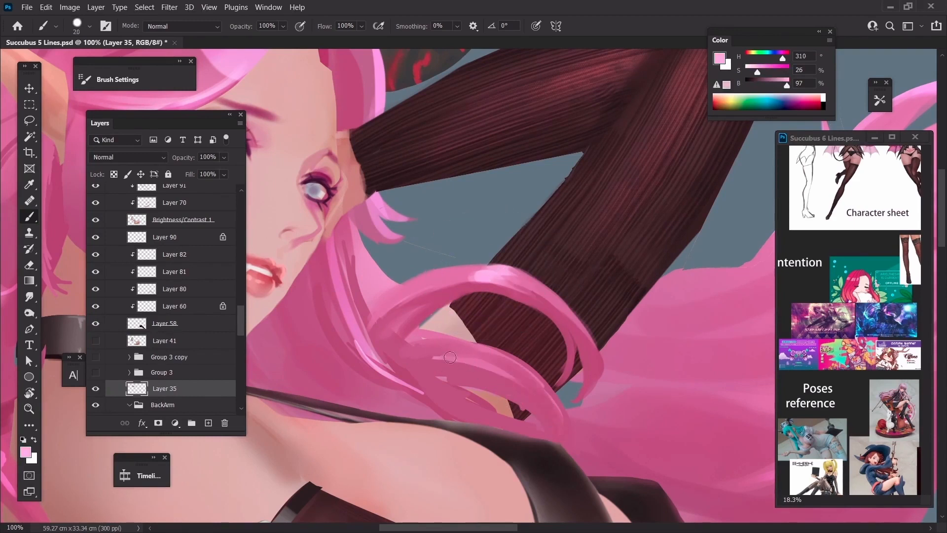
key(bracketleft)
key(bracketleft)
drag(450, 357, 466, 359)
mouse_move(513, 386)
mouse_down()
mouse_move(471, 357)
mouse_move(510, 373)
mouse_move(521, 371)
mouse_move(487, 351)
mouse_move(519, 366)
mouse_move(459, 343)
mouse_up()
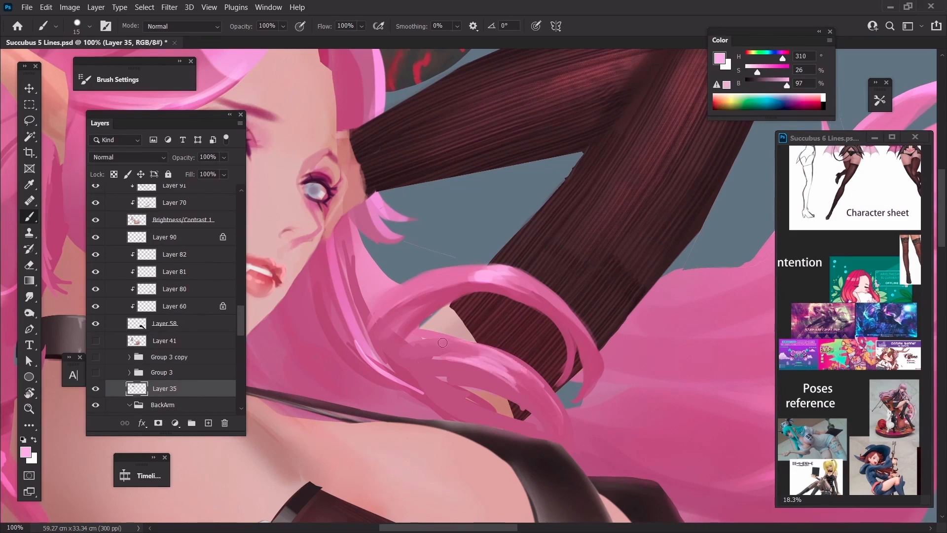
mouse_move(512, 365)
mouse_down()
mouse_move(464, 348)
mouse_move(455, 371)
mouse_up()
Step: Blend the lower lock's root into the hair with sampled pinks, starting with H 336, S 47, B 80 at brush size 25
alt+click(455, 349)
key(bracketright)
key(bracketright)
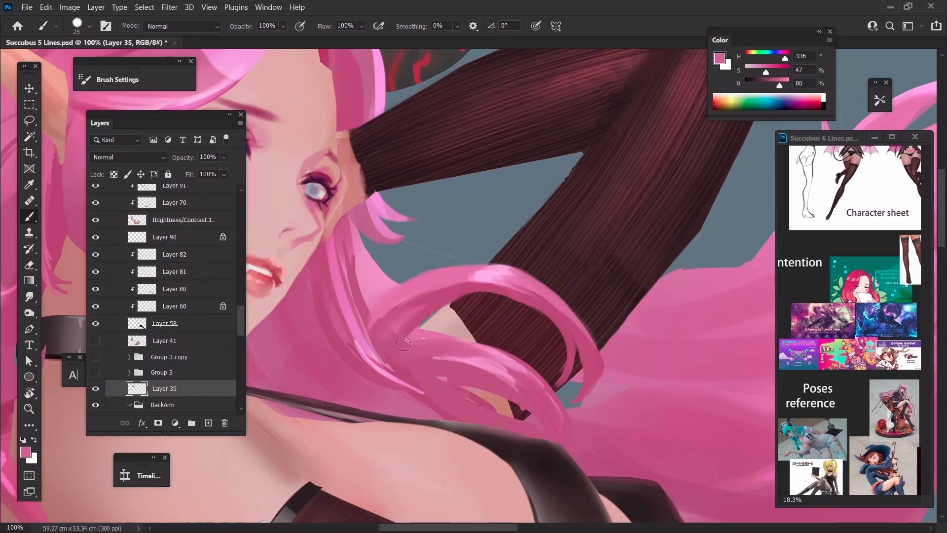
alt+click(391, 344)
key(bracketright)
key(bracketright)
alt+click(411, 322)
Step: Soften the hair strands beside the cheek with light pink (H 319, S 39, B 90) at brush size 40
alt+click(340, 314)
key(bracketleft)
key(bracketleft)
drag(353, 262, 358, 288)
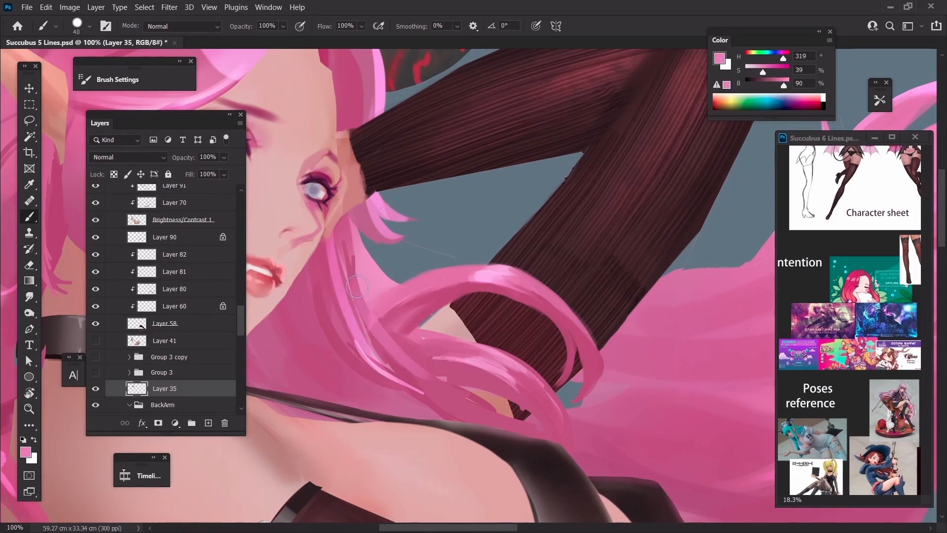
Step: Paint fine loose strands between the face-side hair and the loop at brush sizes 7 to 10, sampling light and dark pinks from the hair
key(ctrl+minus)
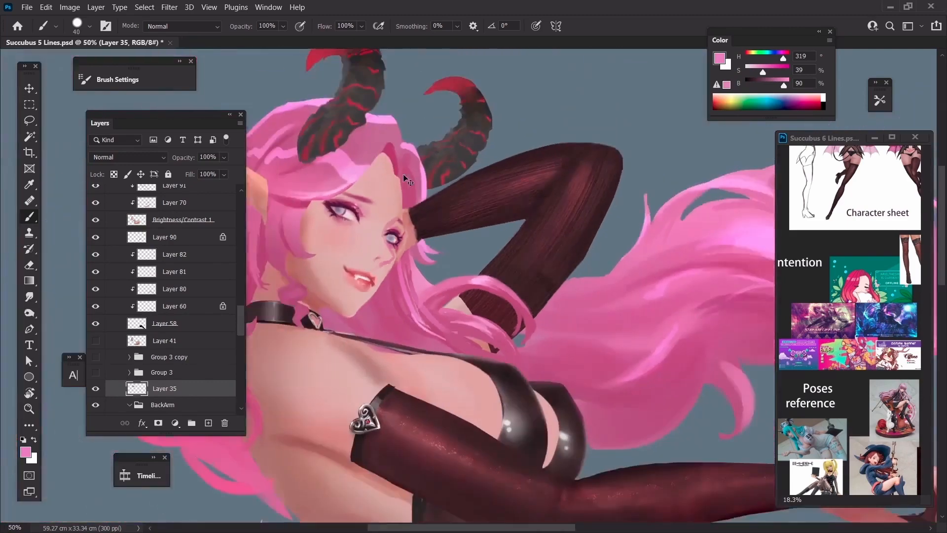
key(ctrl+minus)
key(ctrl+plus)
key(ctrl+plus)
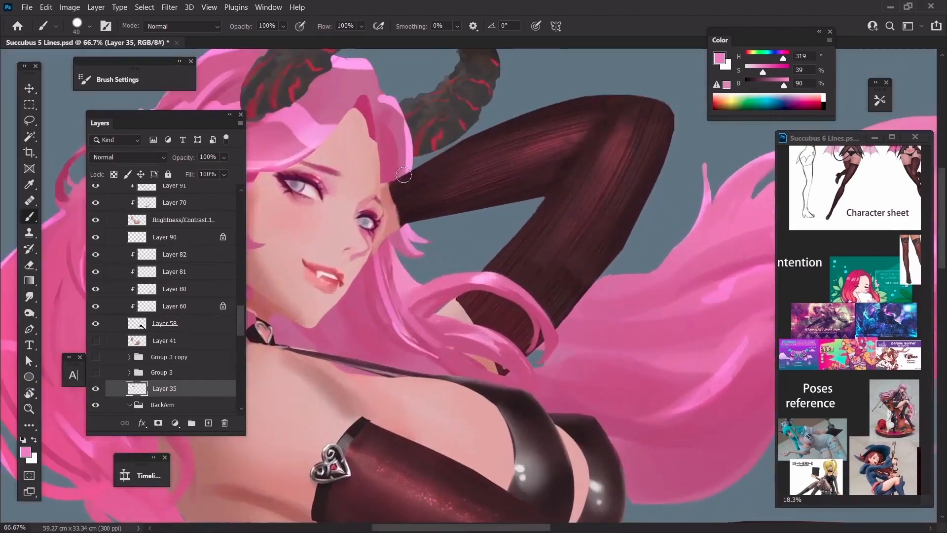
alt+right_click(401, 312)
alt+click(419, 295)
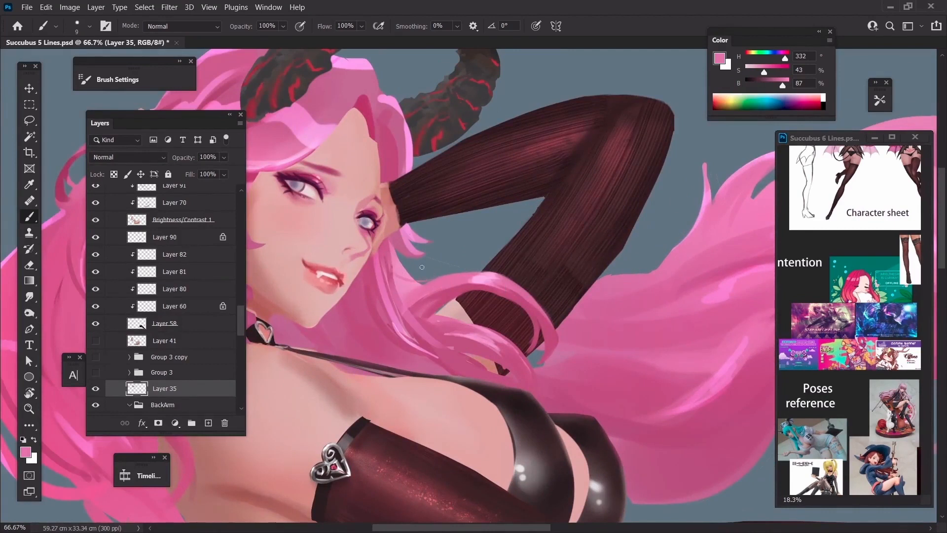
alt+right_click(387, 296)
alt+click(392, 251)
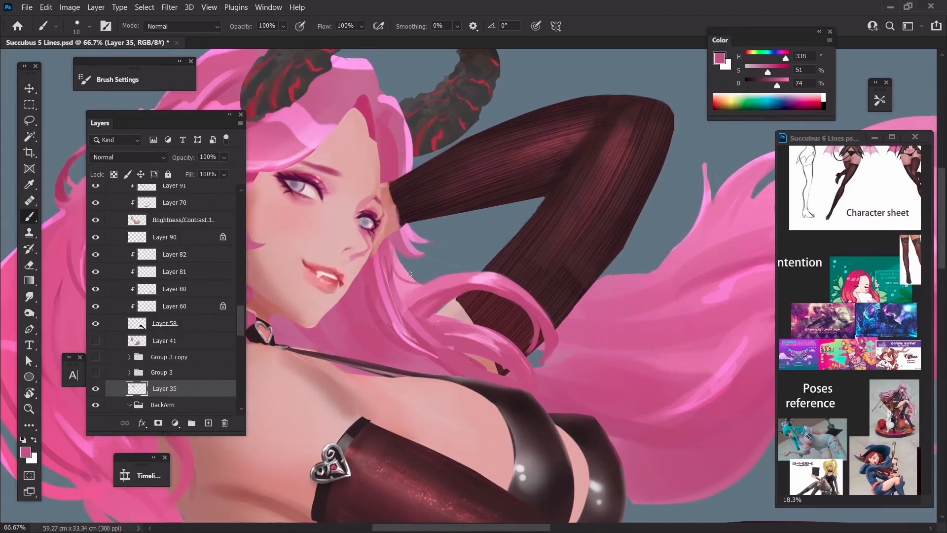
alt+click(445, 274)
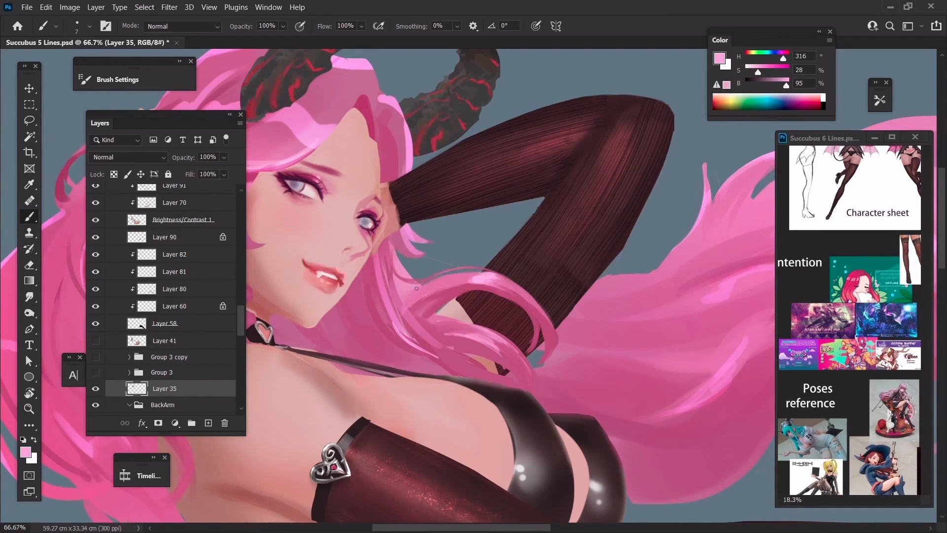
alt+click(416, 297)
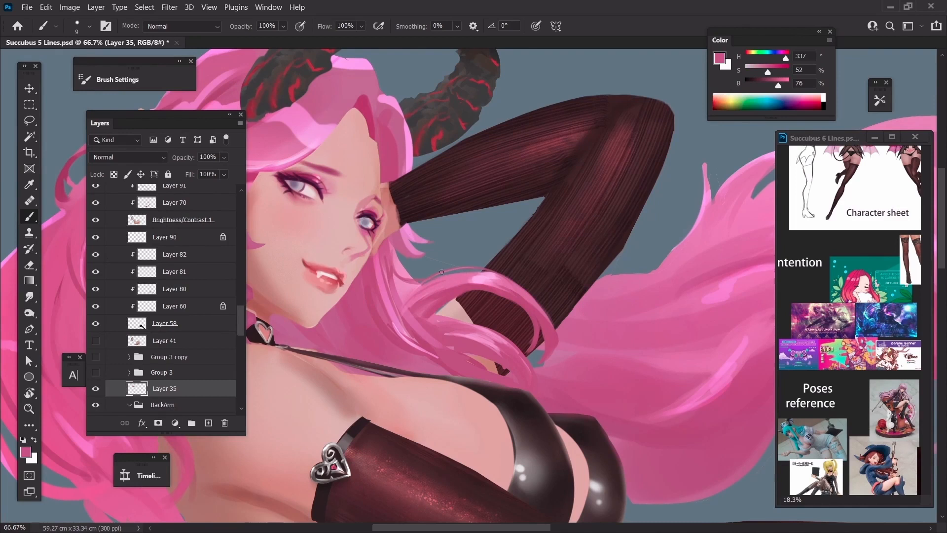
Step: Unlock the transparent pixels of Layer 45 and erase its stray marks around the raised arm at eraser size 45
ctrl+click(461, 316)
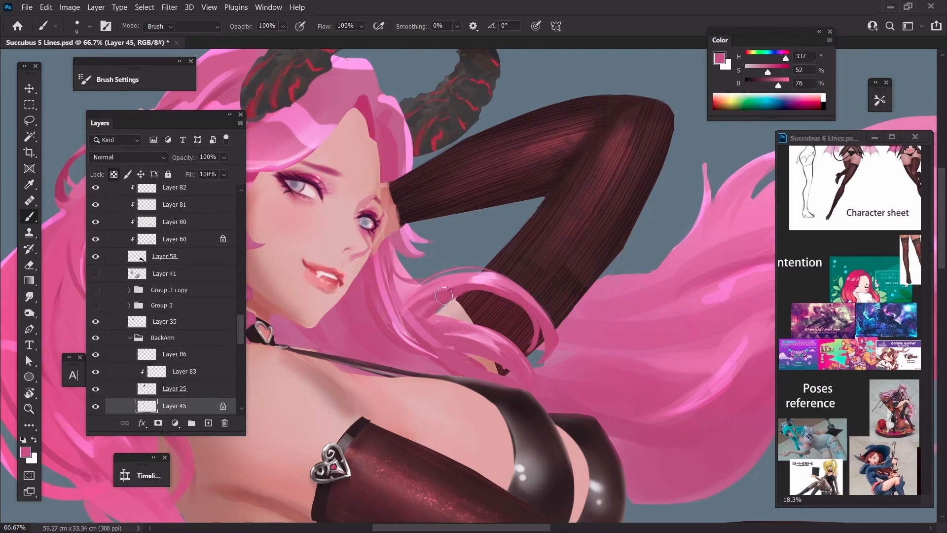
key(e)
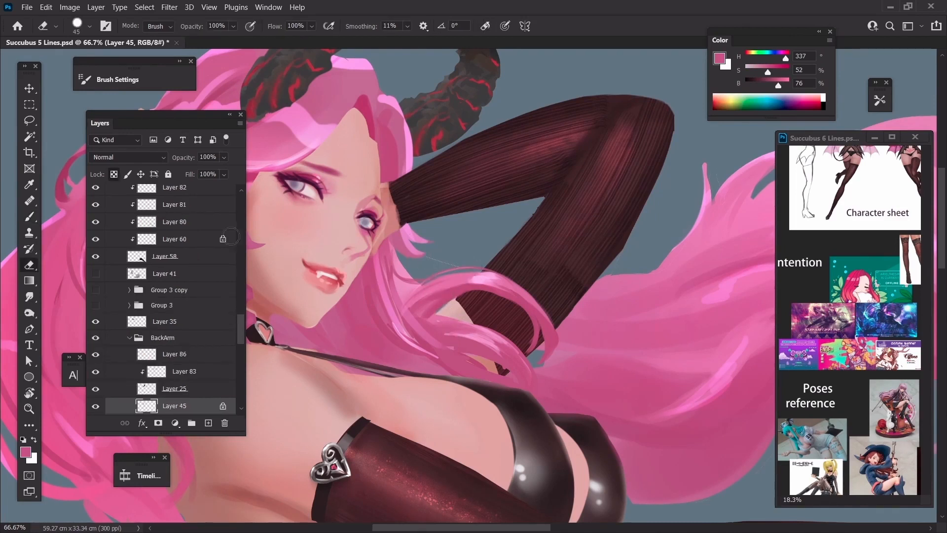
click(114, 174)
drag(466, 298, 596, 241)
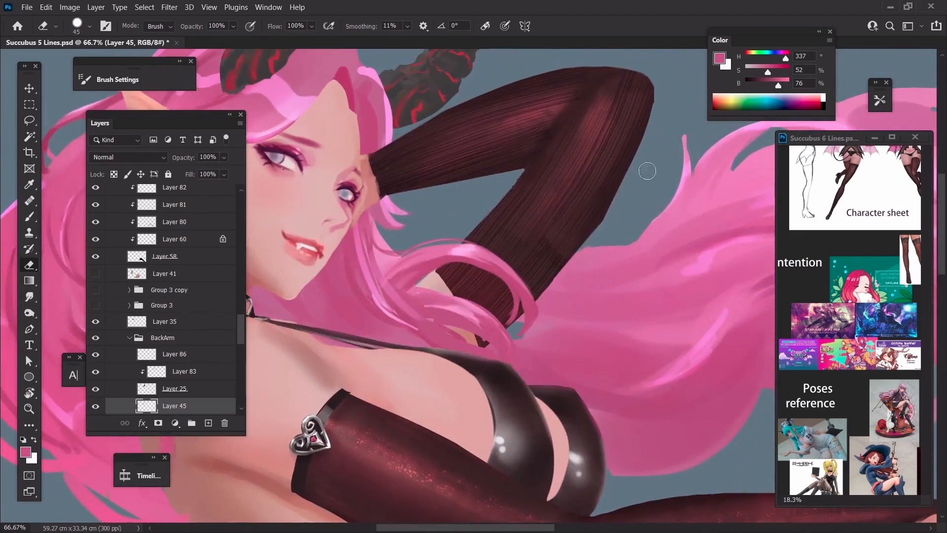
drag(647, 172, 542, 194)
Step: Lower the opacity of the Hard Light texture Layer 83 on the raised arm's glove to 37%
key(alt+])
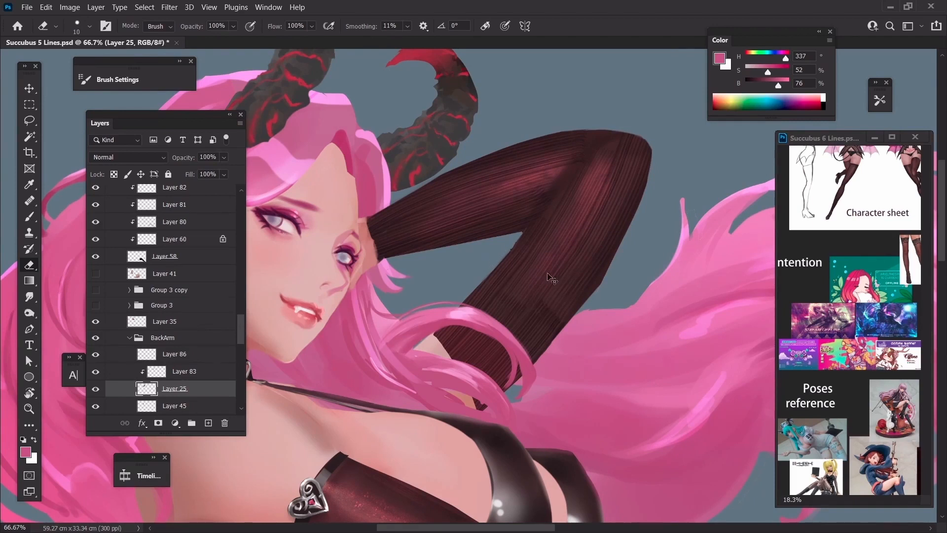
key(alt+])
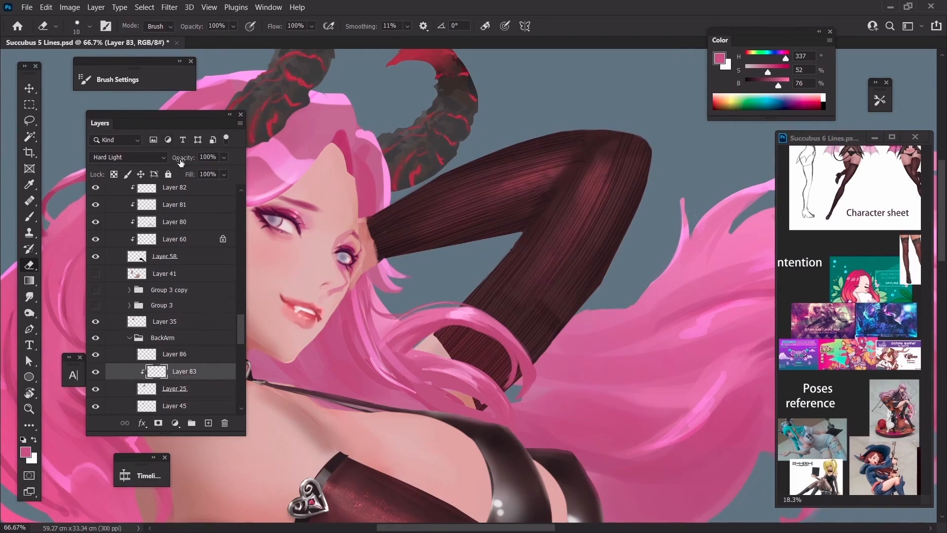
key(3)
key(2)
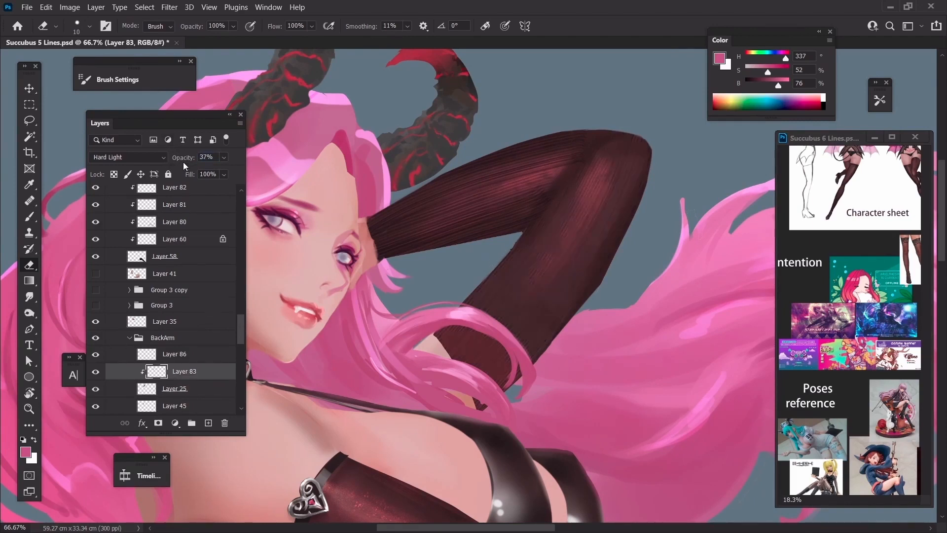
Step: Identify the glove's line-texture layer by toggling Layer 84's visibility, and lower its opacity to 35%
ctrl+click(491, 235)
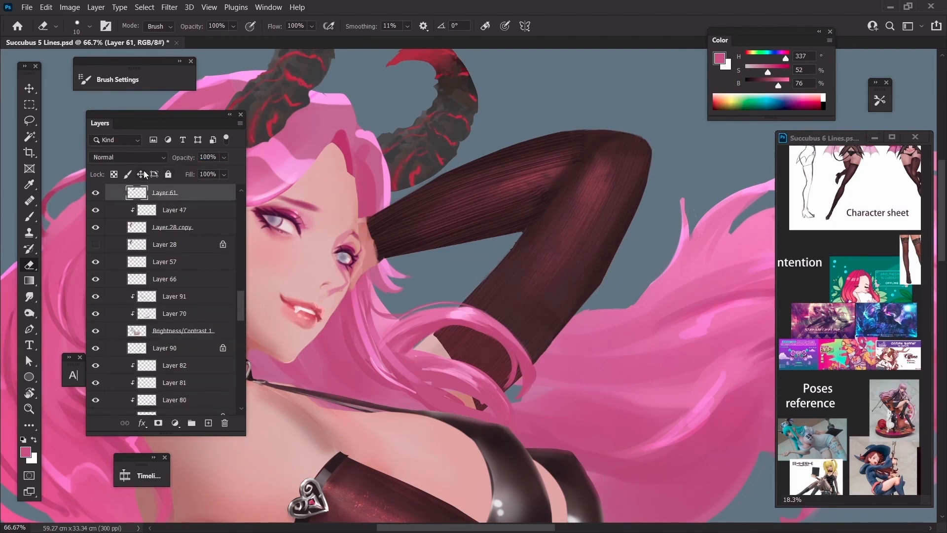
scroll(153, 229, up, 3)
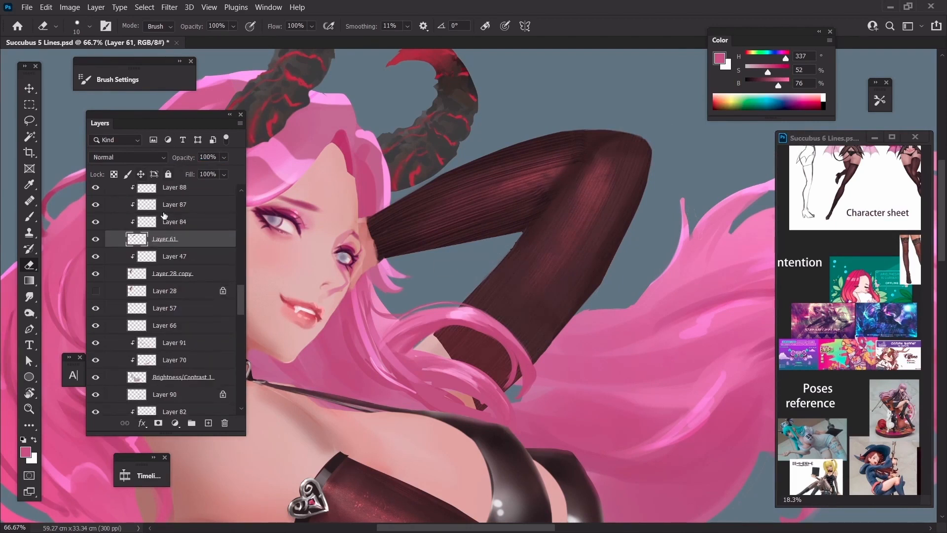
click(96, 222)
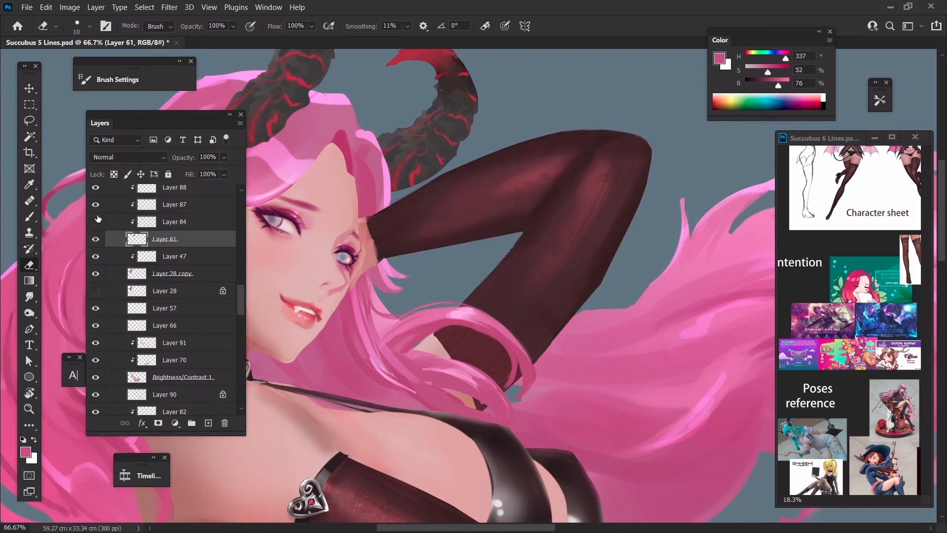
click(107, 227)
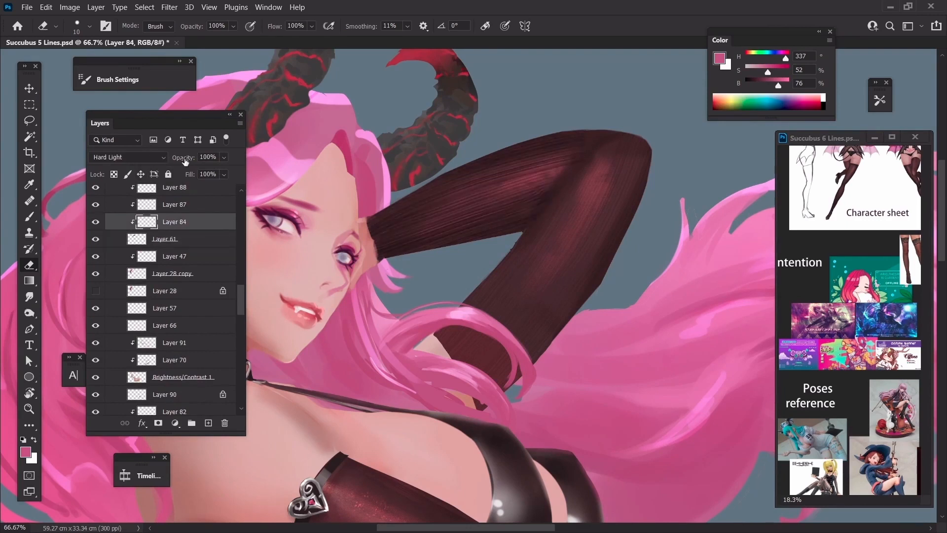
drag(185, 161, 160, 165)
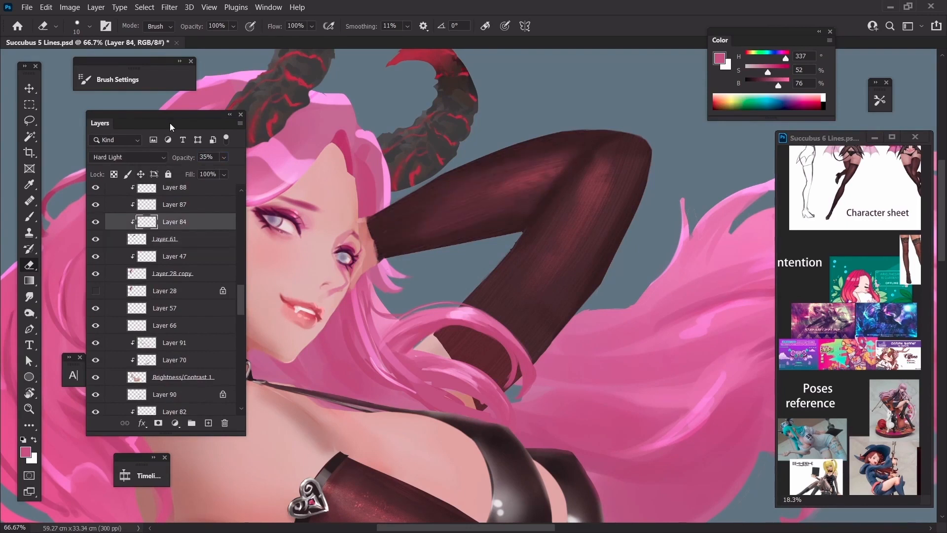
Step: Select the skin shading Layer 91 from the chest area and toggle its visibility to check its effect on the skin
key(ctrl+minus)
key(ctrl+minus)
key(ctrl+minus)
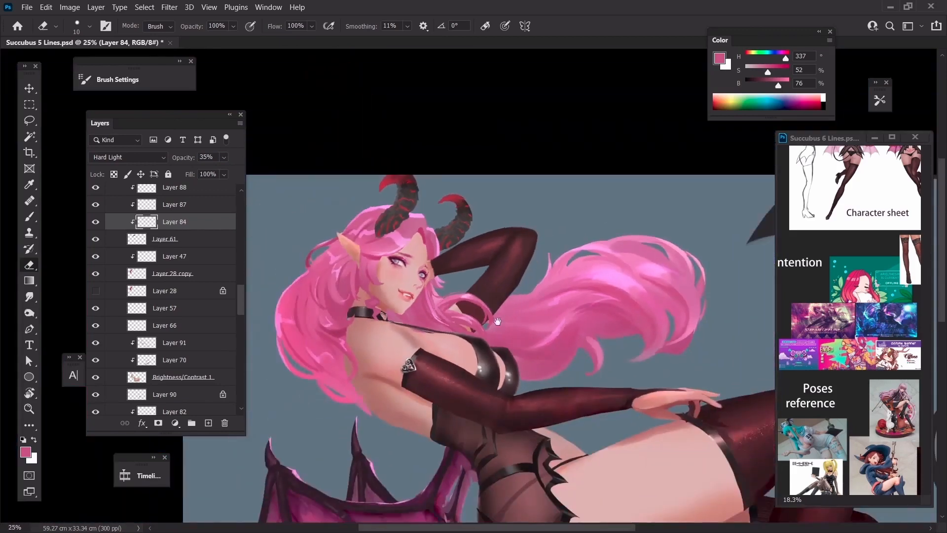
drag(497, 321, 560, 159)
key(ctrl+plus)
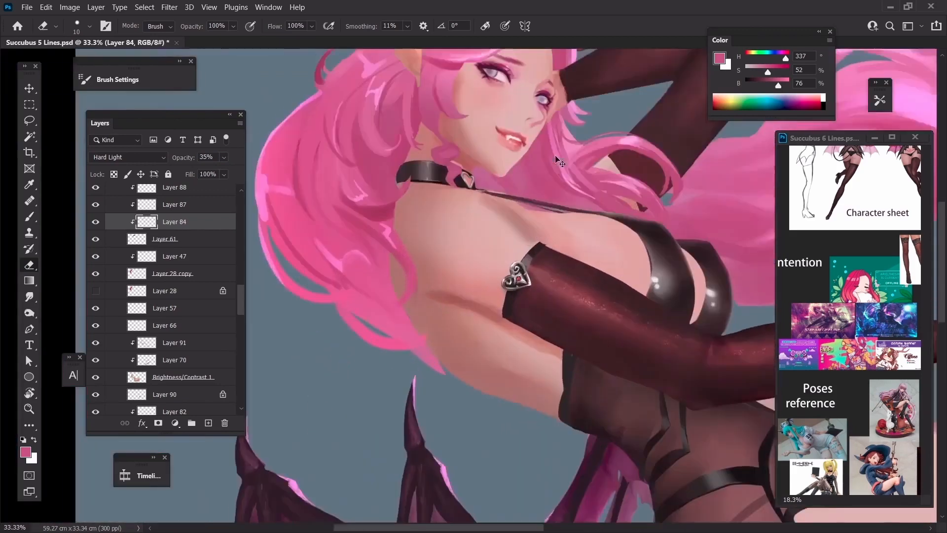
key(ctrl+plus)
ctrl+click(519, 213)
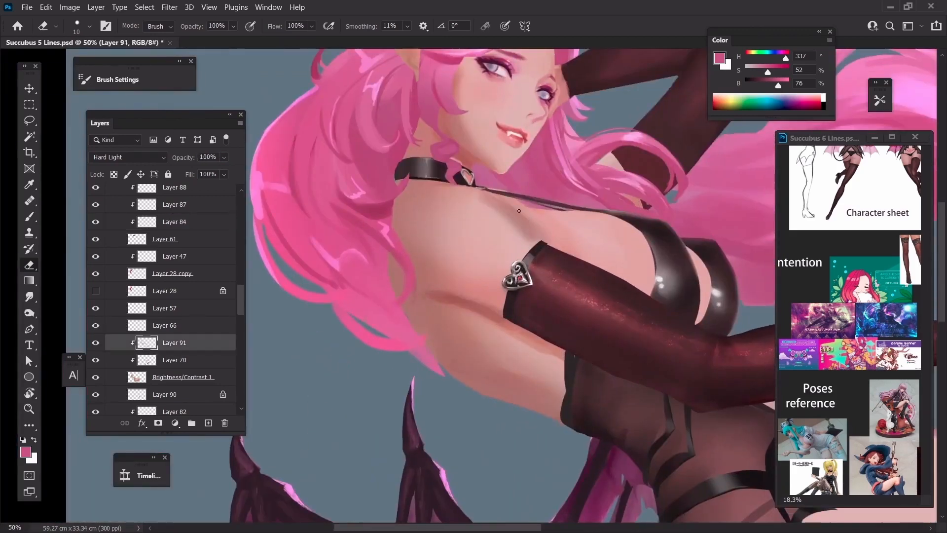
click(96, 347)
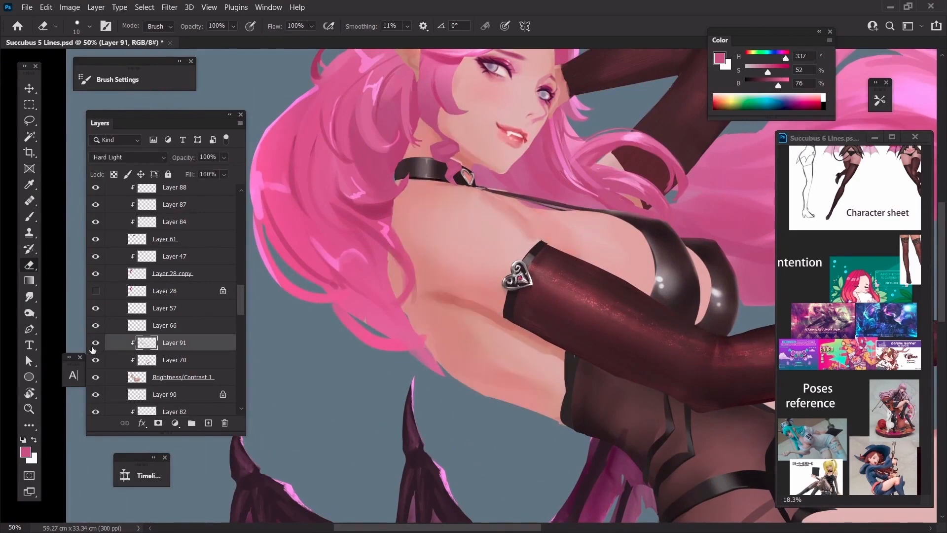
key(ctrl+minus)
key(ctrl+plus)
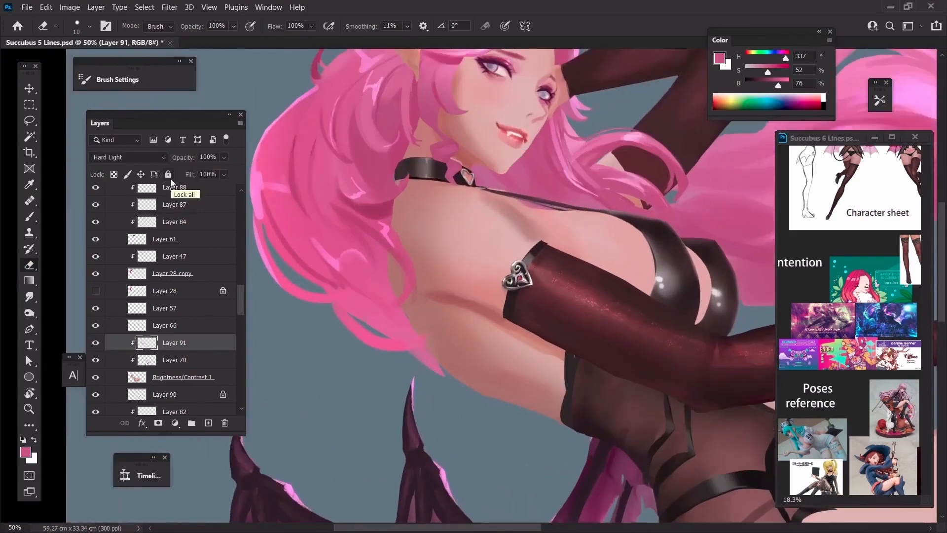
Step: Sample skin tones around the fold above the glove and blend the shading there with the Smudge tool at 20% strength, sizes 70 to 125
drag(549, 205, 498, 220)
key(b)
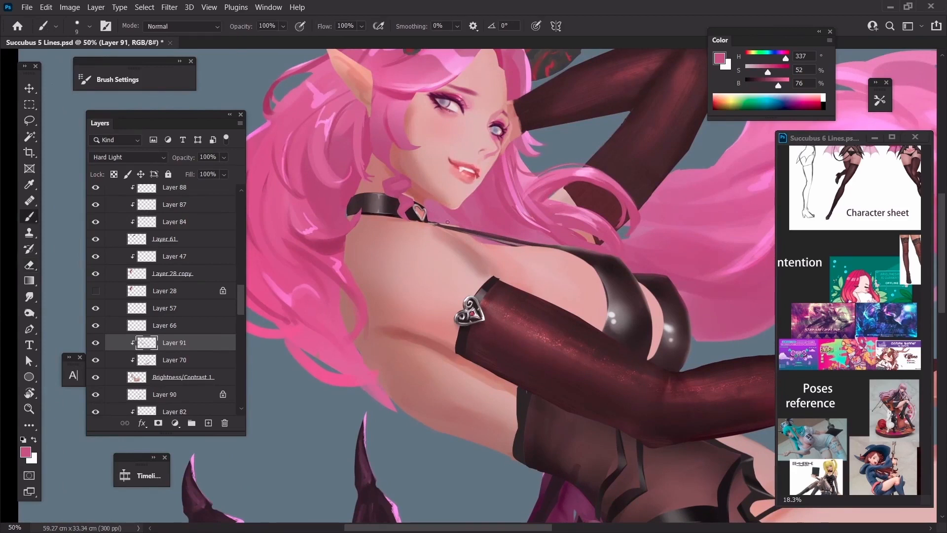
alt+click(481, 299)
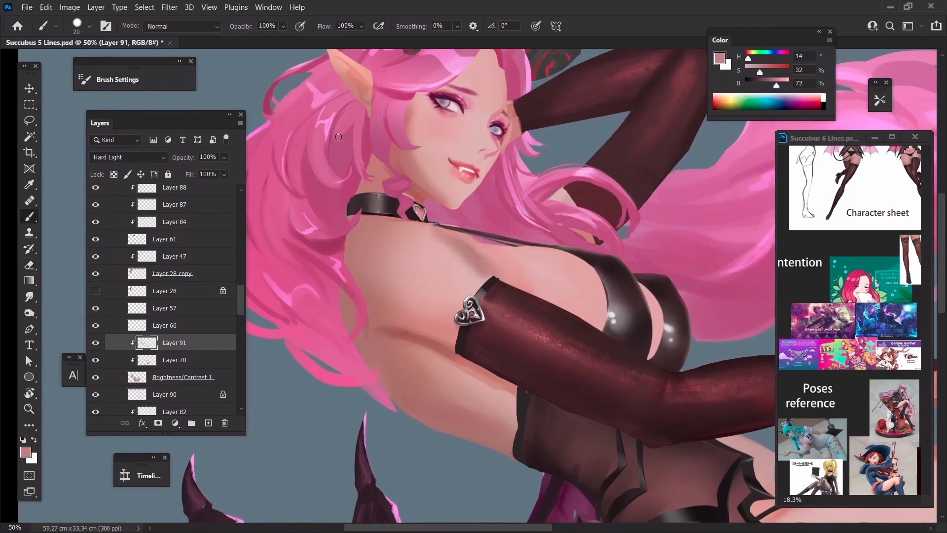
alt+click(452, 245)
click(30, 300)
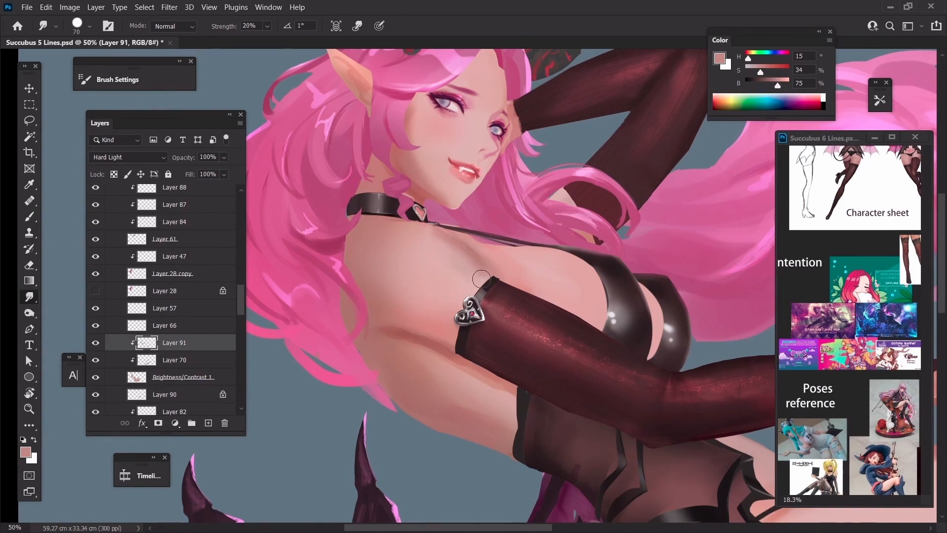
key(bracketright)
key(bracketright)
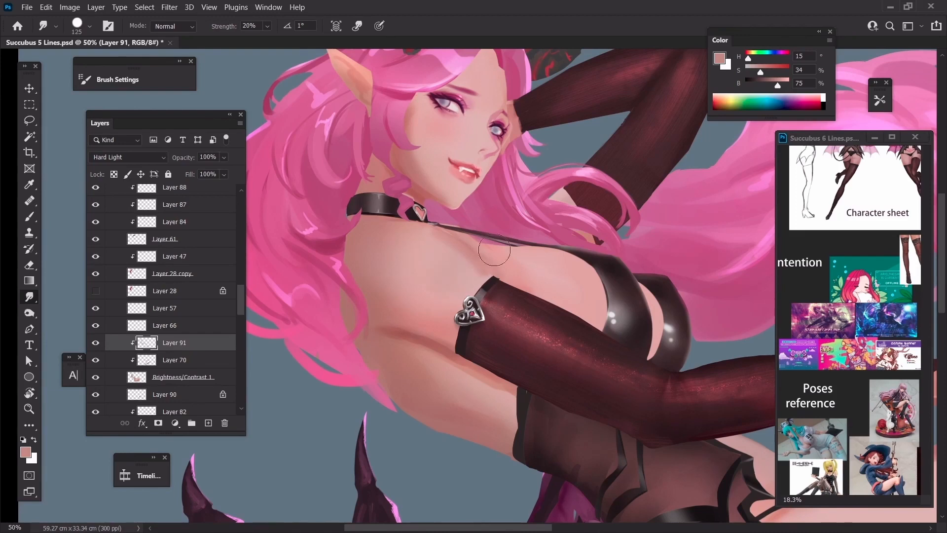
key(bracketleft)
Step: Set the foreground color to a dark reddish brown with H 15, S 79 and B 39 for painting on Layer 91
key(b)
click(29, 457)
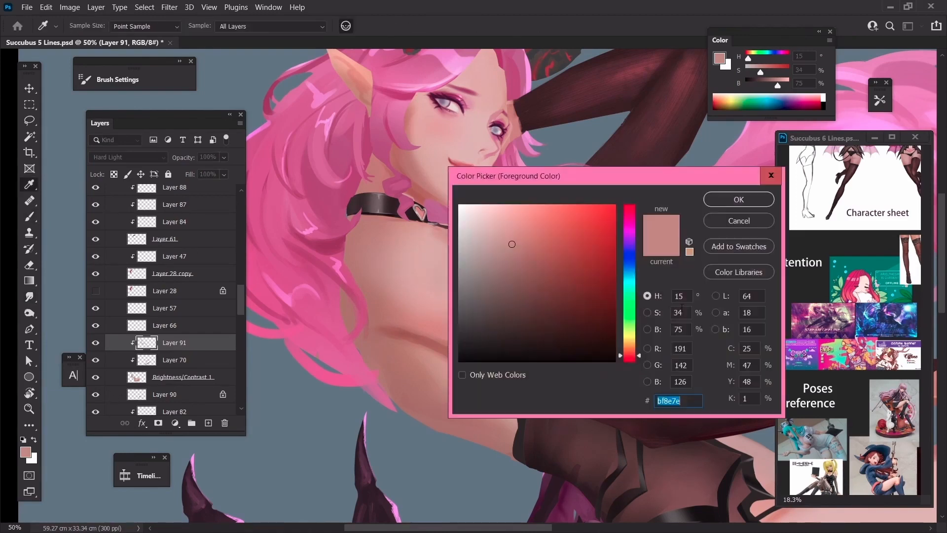
click(583, 300)
key(Return)
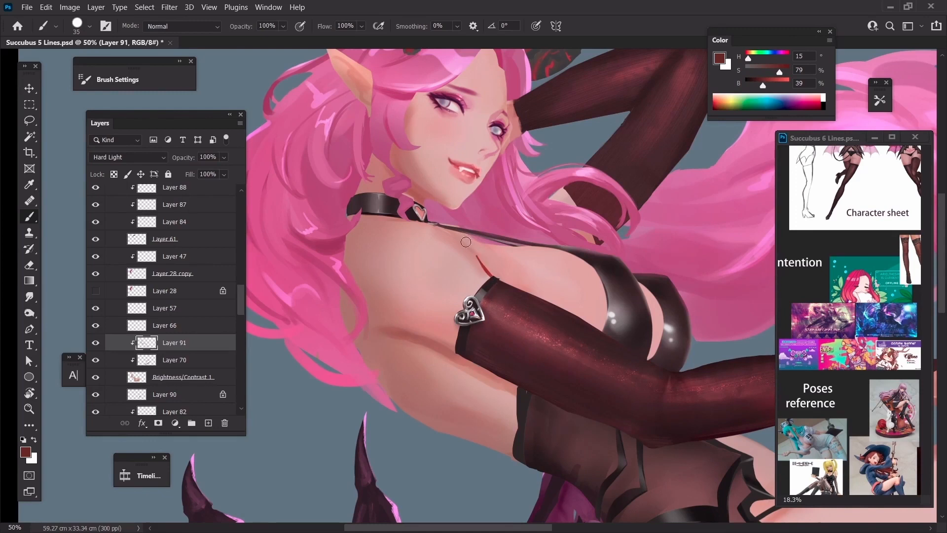
Step: Undo the test stroke and repaint the skin creases above and beside the glove cuff with soft dark reddish brown, varying the brush size
key(ctrl+z)
key(bracketright)
key(bracketright)
key(bracketright)
key(bracketright)
key(bracketright)
key(bracketright)
key(bracketright)
key(bracketright)
key(bracketright)
key(bracketright)
key(bracketright)
key(bracketright)
key(bracketright)
key(bracketright)
key(bracketleft)
key(bracketleft)
key(bracketleft)
key(bracketleft)
key(bracketleft)
key(bracketleft)
key(bracketleft)
key(bracketleft)
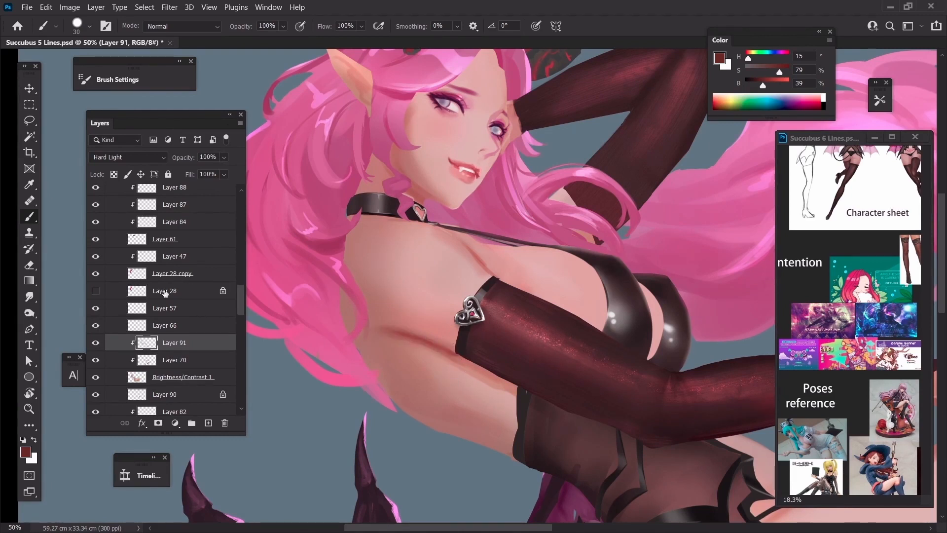
Step: Sample the red of the underarm crease (H 13, S 64, B 64) and shade the skin under the glove beside the corset at brush size 90
key(ctrl+minus)
key(ctrl+minus)
key(ctrl+minus)
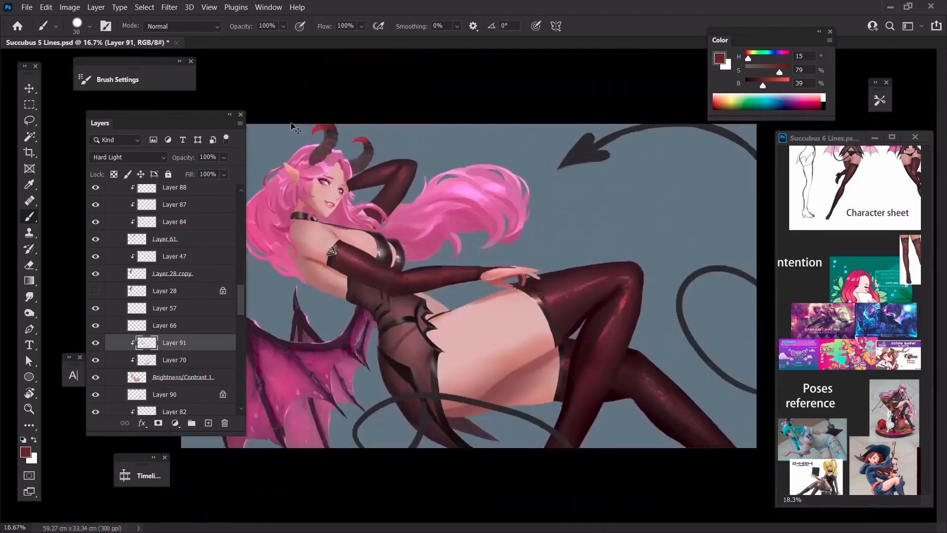
key(ctrl+plus)
key(ctrl+plus)
drag(463, 272, 739, 327)
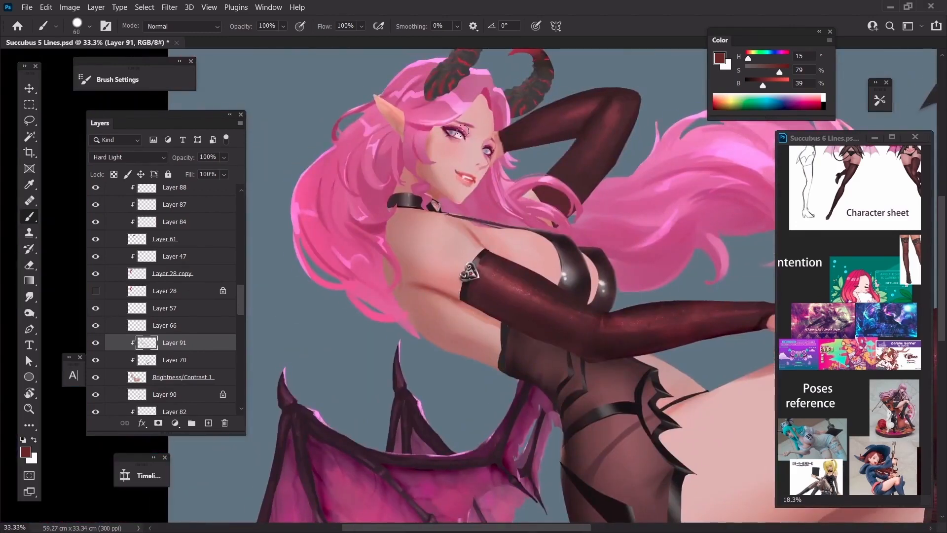
scroll(469, 286, up, 2)
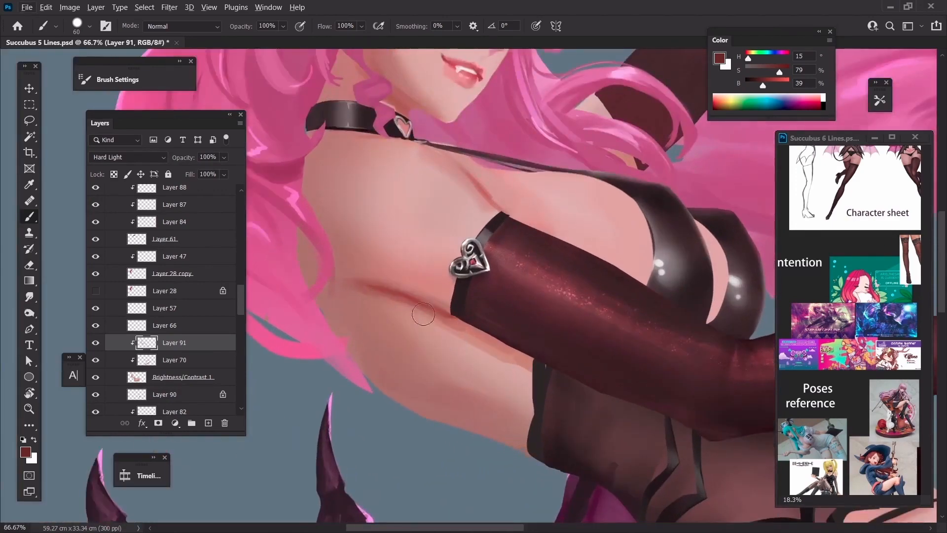
alt+click(437, 309)
key(bracketright)
key(bracketright)
key(bracketright)
key(bracketright)
key(bracketright)
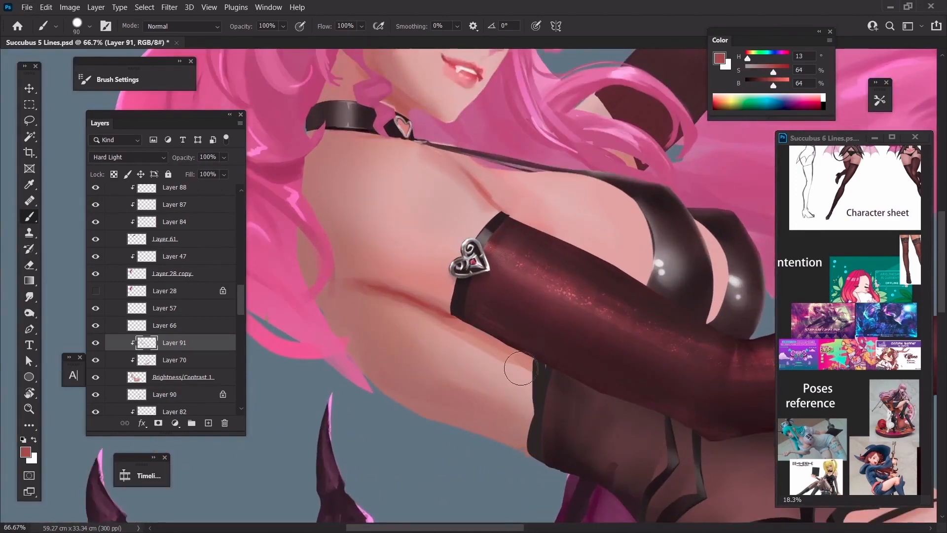
mouse_move(515, 365)
mouse_down()
mouse_move(493, 345)
mouse_move(508, 372)
mouse_move(515, 358)
mouse_up()
Step: Lower the brush opacity to 20% and softly tint the shoulder and side skin with the sampled red at brush sizes 200 to 300
key(bracketright)
key(bracketright)
key(bracketright)
key(bracketright)
key(bracketright)
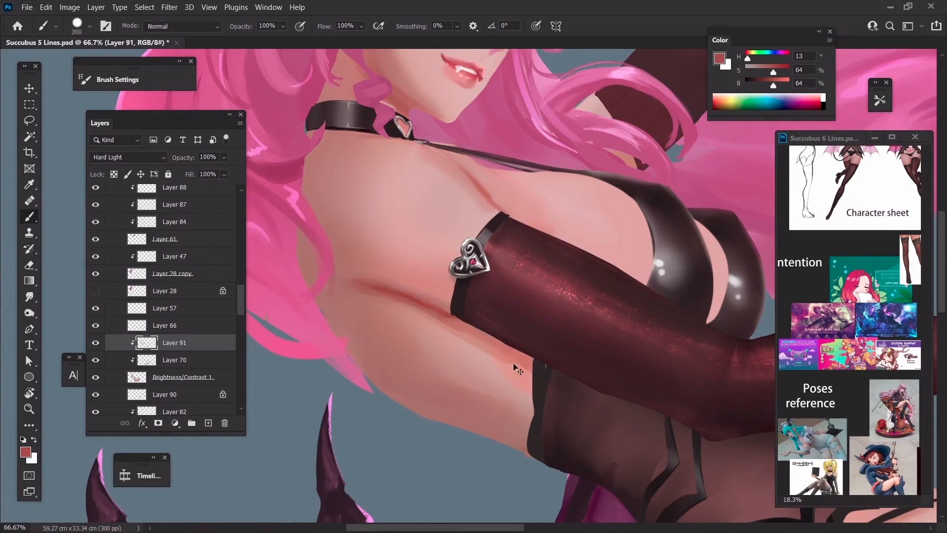
key(2)
drag(380, 256, 392, 298)
key(bracketleft)
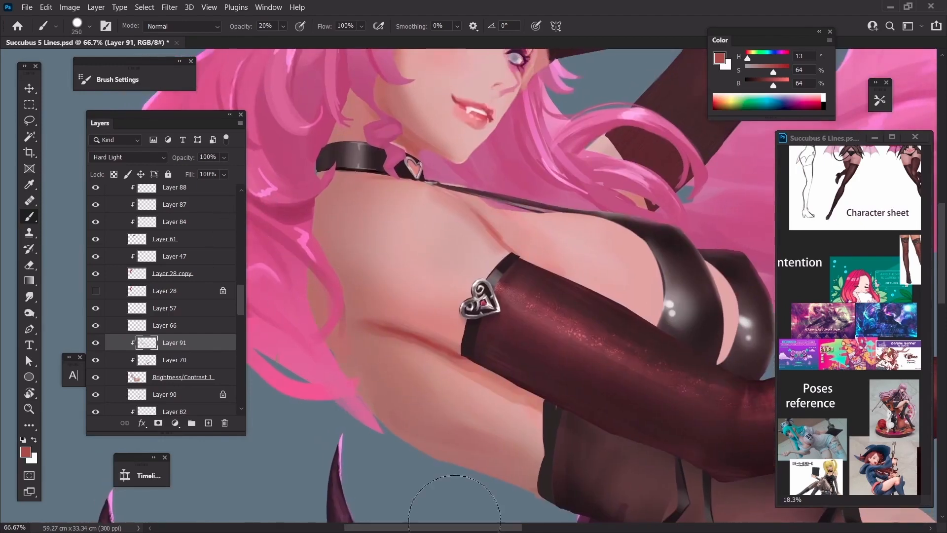
key(ctrl+minus)
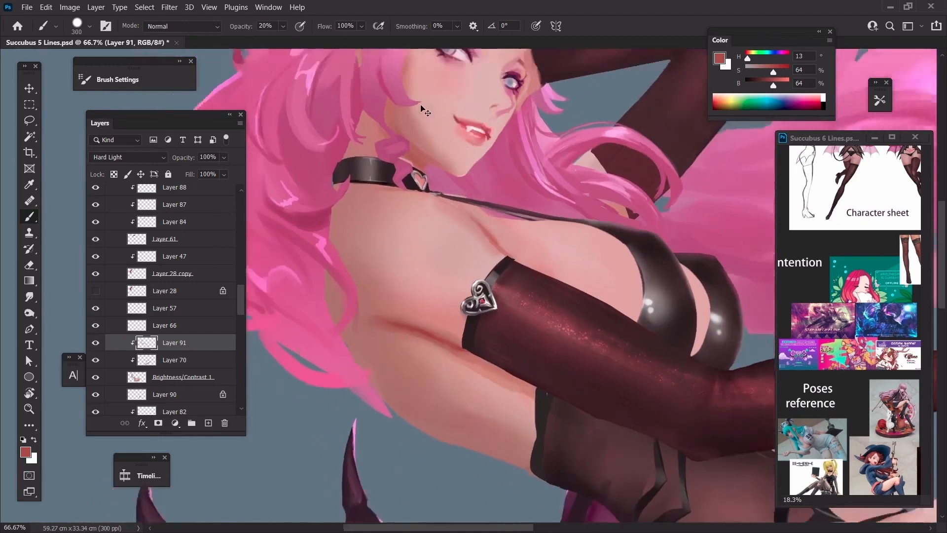
key(bracketright)
key(ctrl+plus)
key(ctrl+plus)
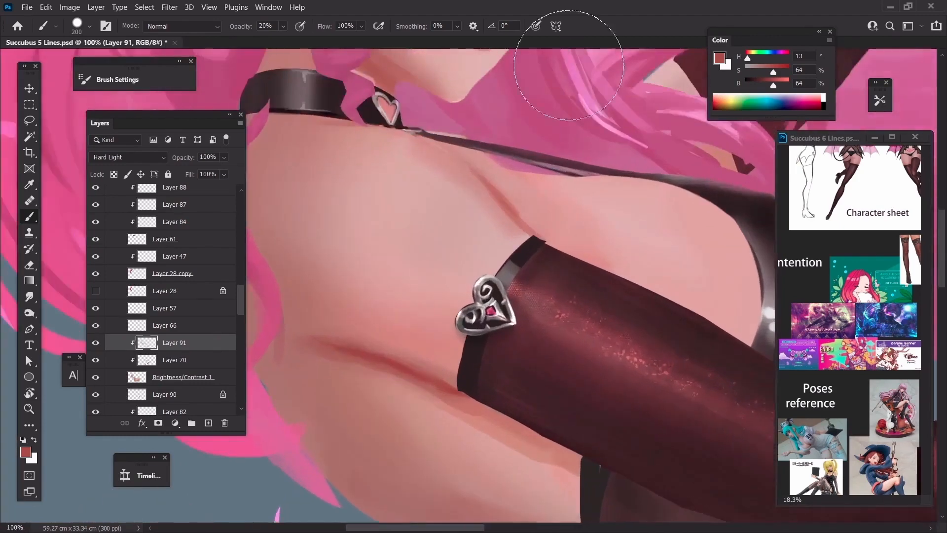
Step: Paint a thin shadow on the skin beneath the chest strap at brush sizes 10 to 20, sampling reddish tones from the nearby fold
key(bracketleft)
key(bracketleft)
drag(561, 222, 471, 293)
key(bracketleft)
key(bracketleft)
key(bracketleft)
key(bracketleft)
key(bracketleft)
key(bracketleft)
key(bracketleft)
key(bracketleft)
key(bracketleft)
key(bracketleft)
key(bracketleft)
key(bracketleft)
key(bracketleft)
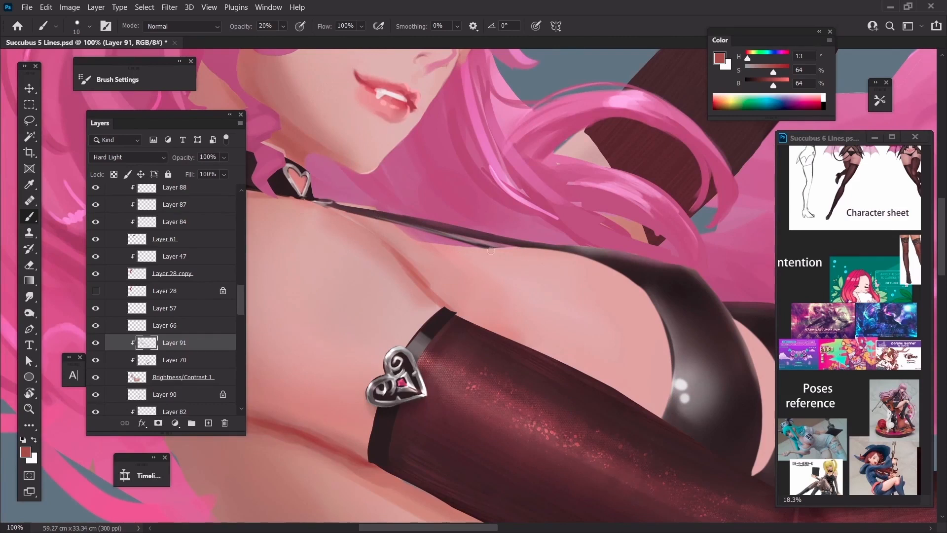
alt+click(425, 284)
key(bracketright)
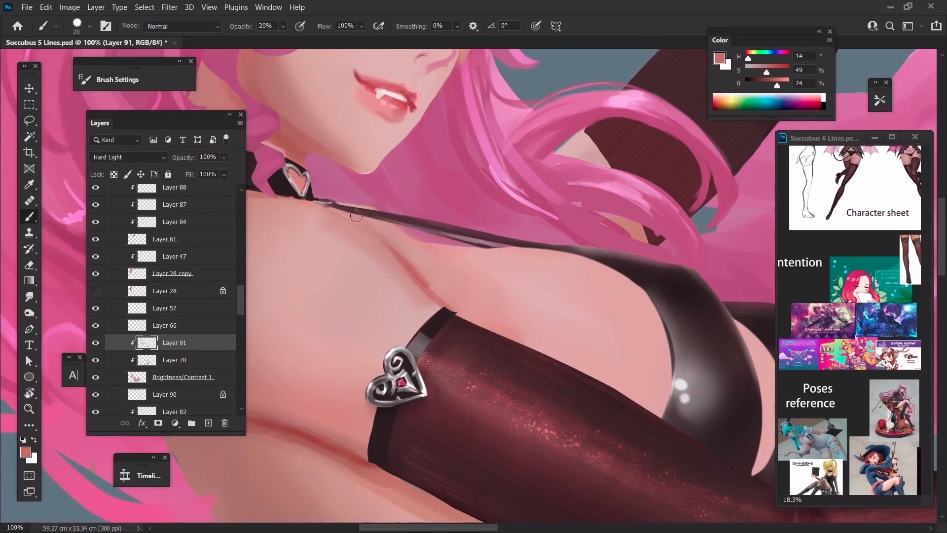
alt+click(419, 285)
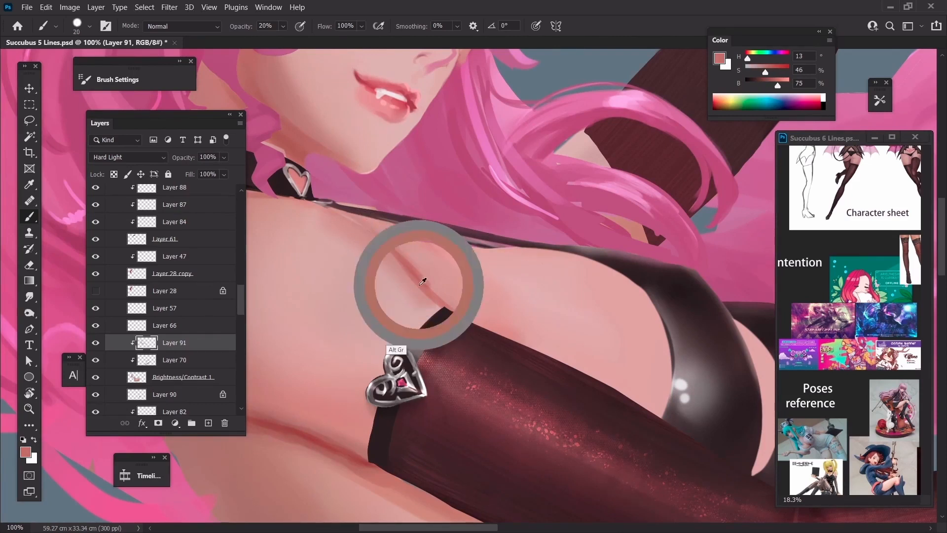
key(bracketright)
alt+click(336, 329)
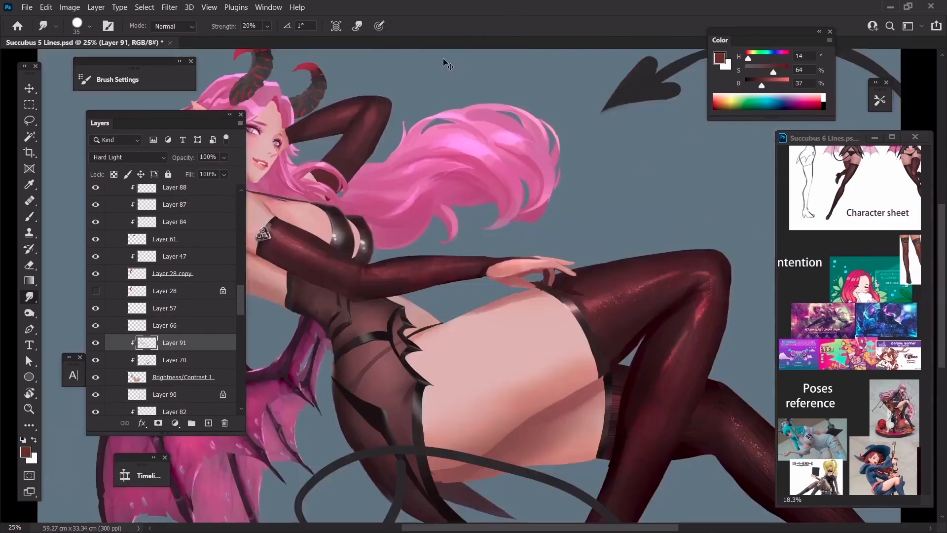
Step: Compare the whole illustration with and without the Layer 91 skin shading by toggling the layer's visibility
key(ctrl+minus)
key(ctrl+minus)
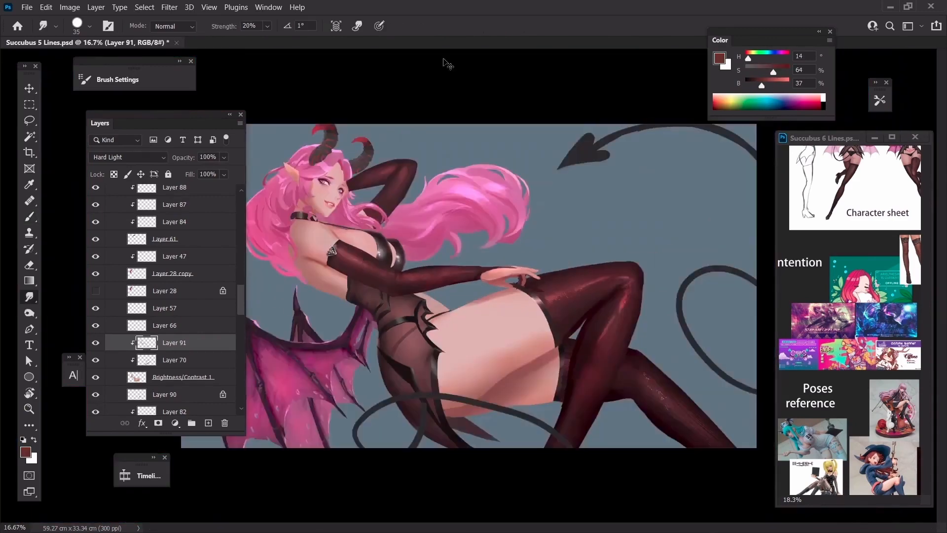
key(ctrl+plus)
key(ctrl+plus)
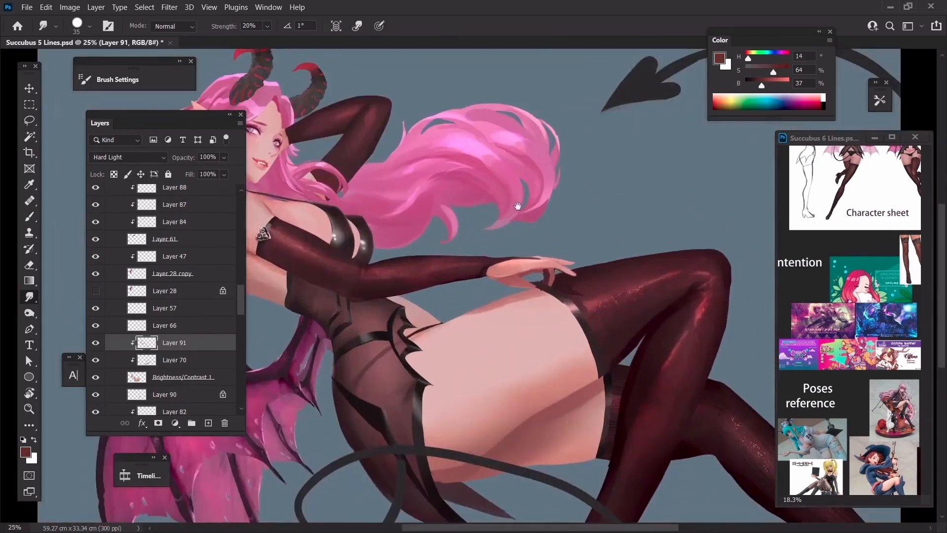
key(ctrl+minus)
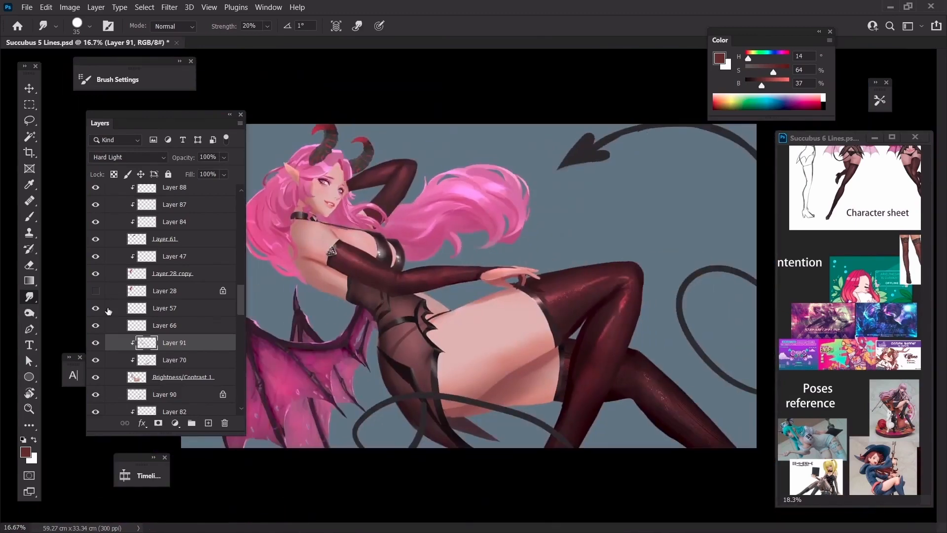
click(95, 343)
click(96, 343)
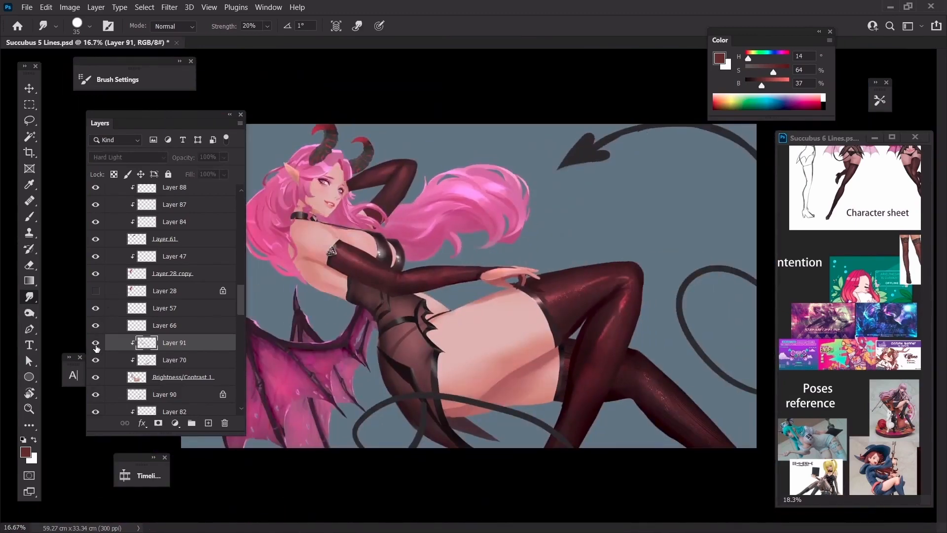
key(ctrl+minus)
click(95, 344)
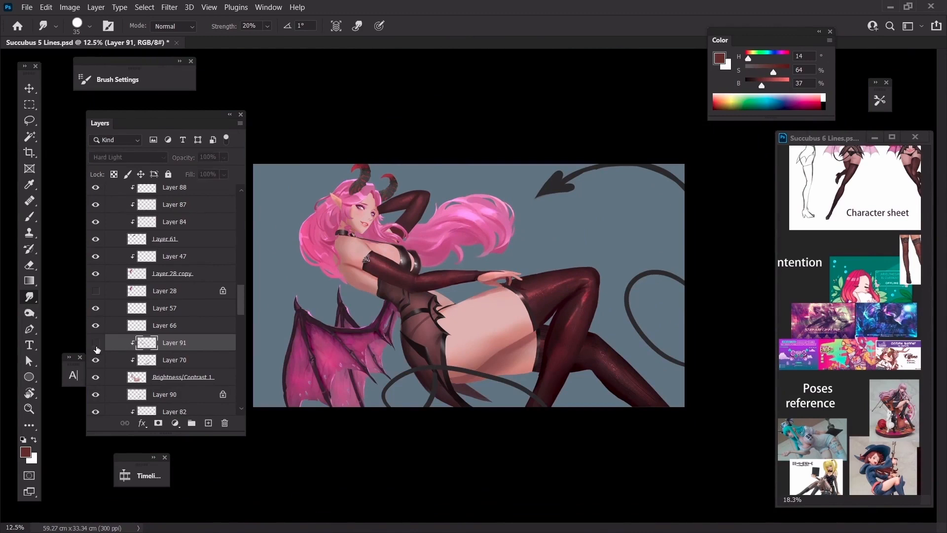
click(96, 343)
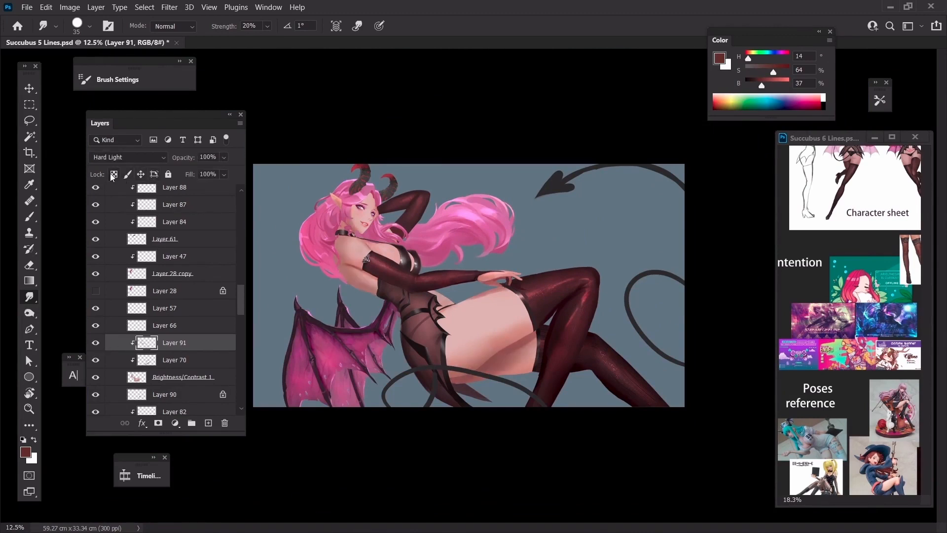
Step: Lock Layer 91's transparent pixels and boost the shoulder shading with the Sponge tool in Saturate mode at 80% flow, size about 1000
key(b)
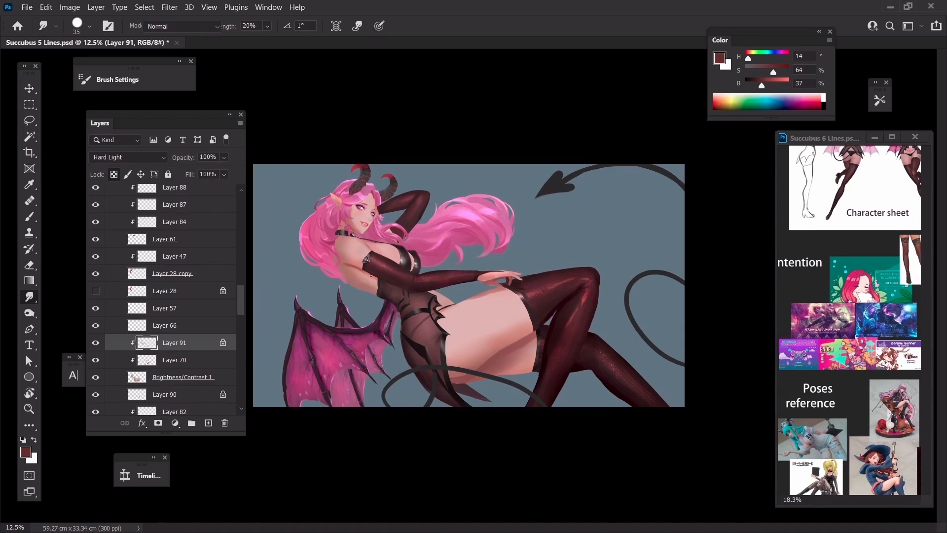
click(30, 312)
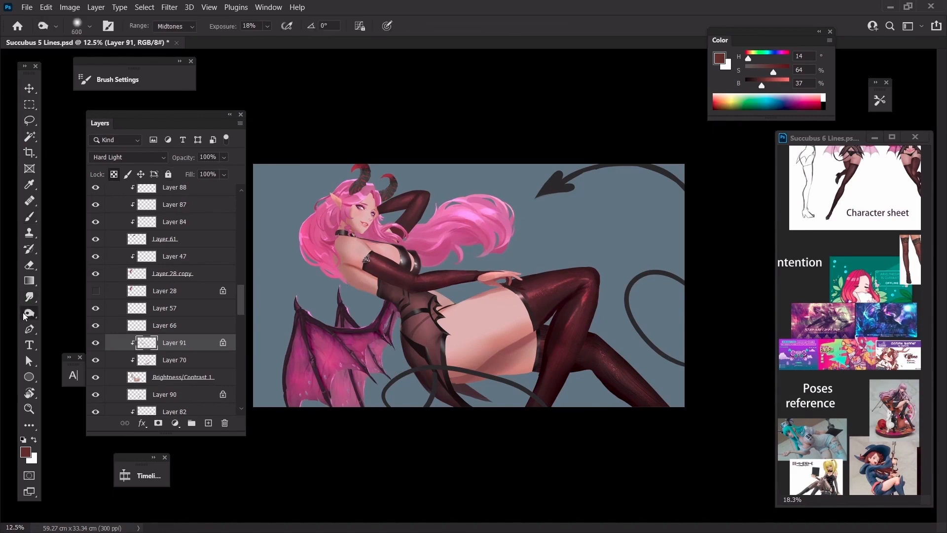
click(71, 336)
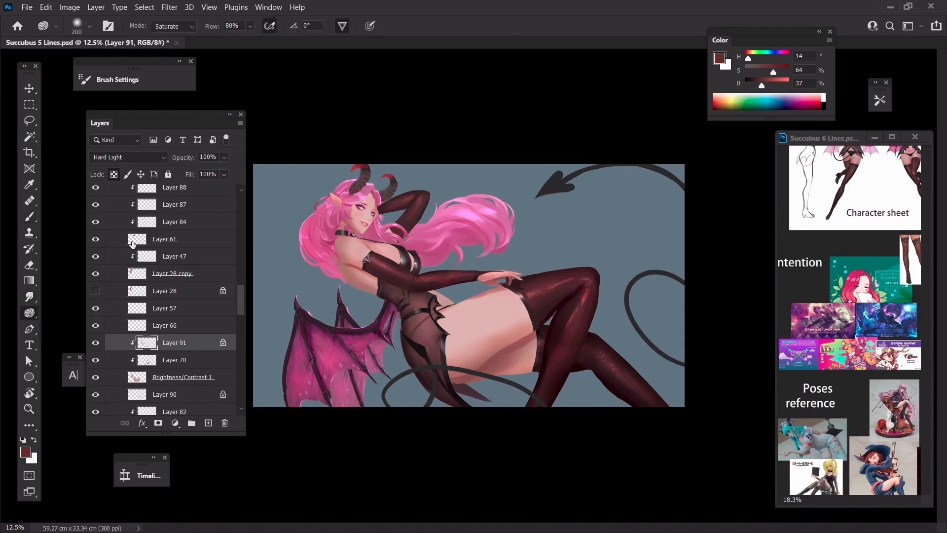
key(bracketright)
key(bracketright)
key(bracketright)
key(bracketright)
key(bracketright)
key(bracketright)
key(bracketright)
key(bracketright)
key(bracketright)
key(bracketright)
key(bracketright)
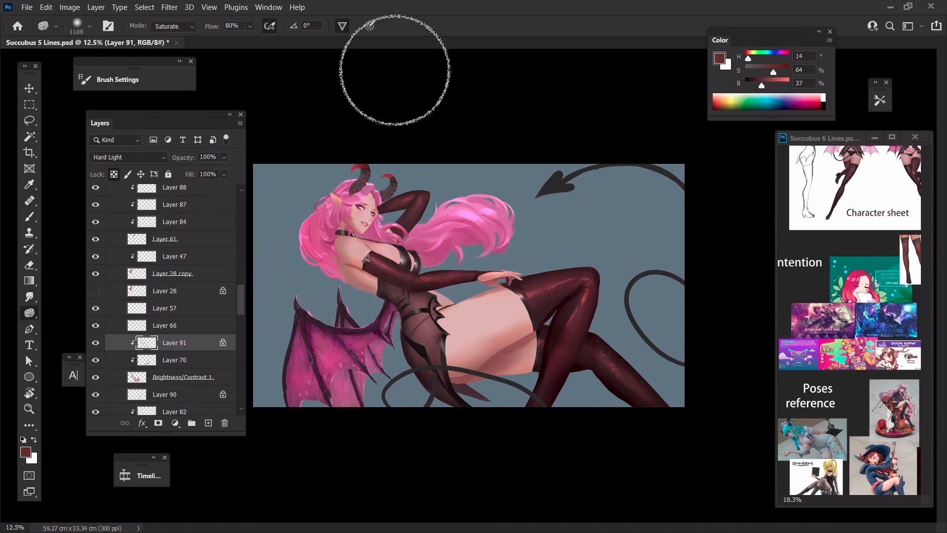
drag(345, 244, 330, 247)
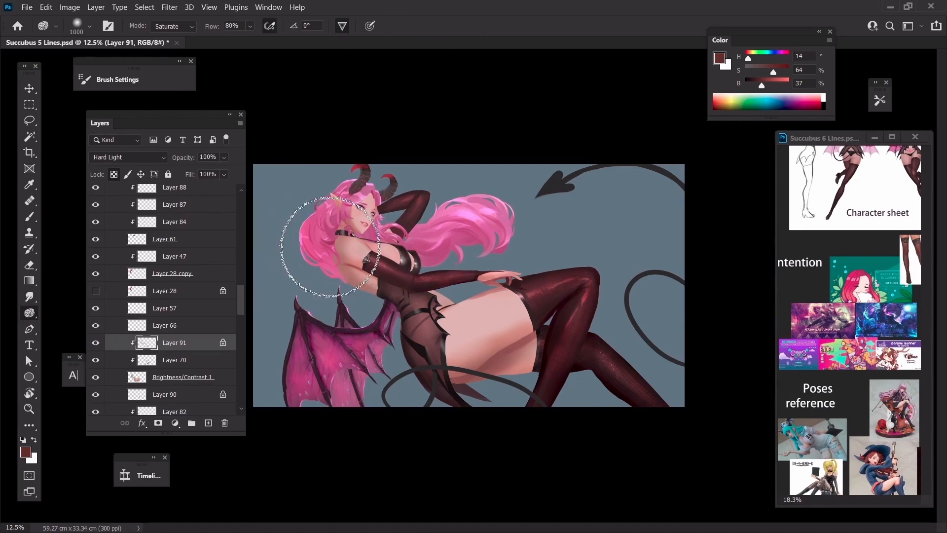
Step: Saturate the thigh shading on Layer 91 with the Sponge tool at size 700
key(bracketleft)
key(bracketleft)
key(bracketleft)
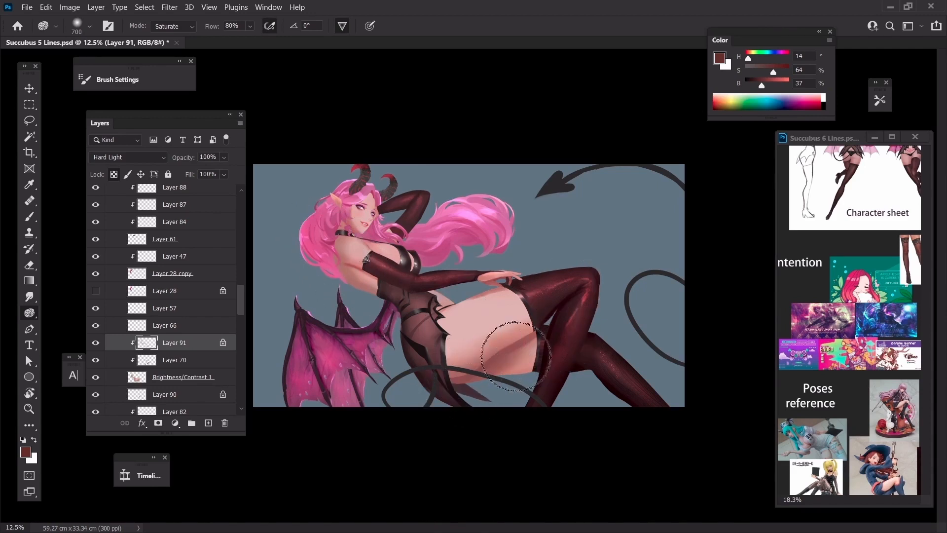
Step: Set up the Brush with a brighter red (H 14, S 71, B 71) and enlarge it to about 1400 for broad skin tinting
key(b)
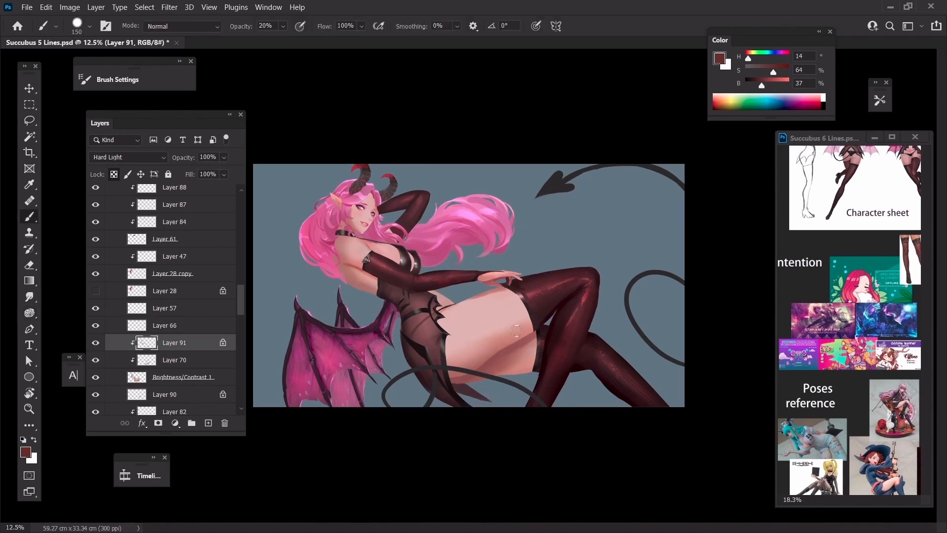
click(722, 60)
drag(569, 277, 588, 219)
key(Return)
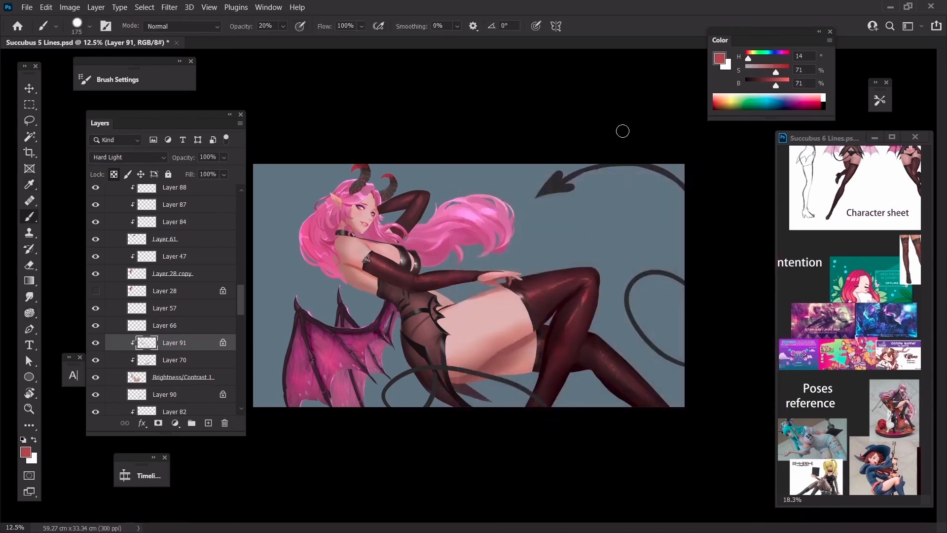
key(bracketright)
key(bracketright)
key(bracketright)
key(bracketright)
key(bracketright)
key(bracketright)
key(bracketright)
key(bracketright)
key(bracketright)
key(bracketright)
key(bracketright)
key(bracketright)
key(bracketright)
key(bracketright)
Step: Unlock Layer 91's transparent pixels, resample the brush colour from the shoulder skin and reduce the brush size to 1200
alt+click(345, 256)
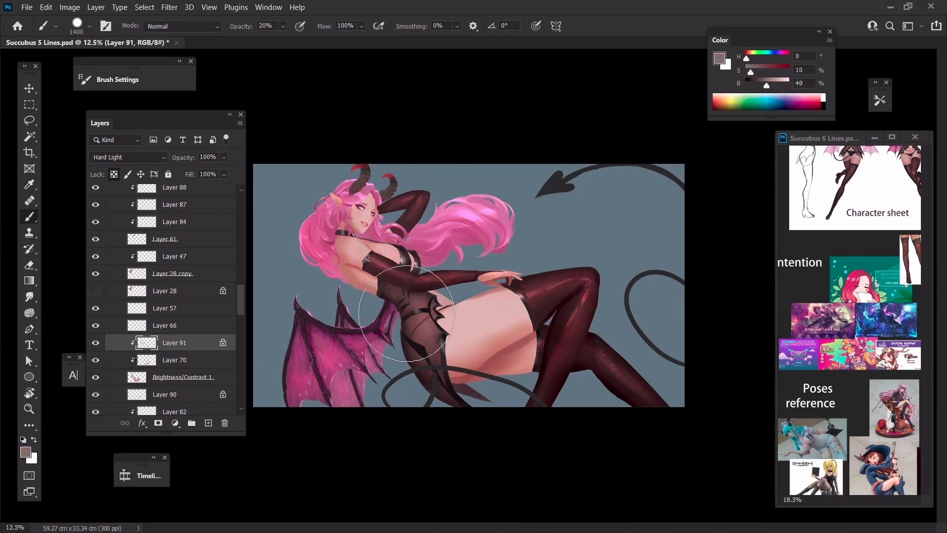
alt+click(337, 225)
key(bracketleft)
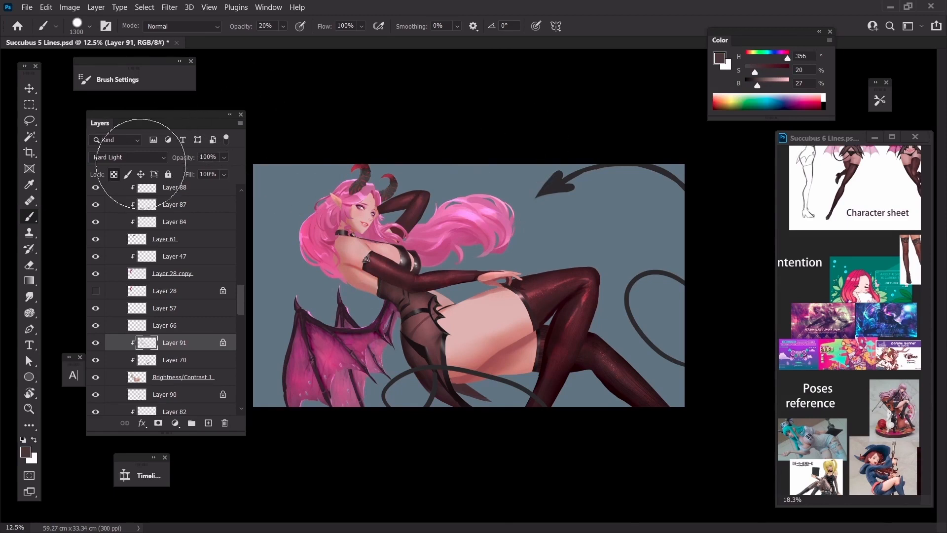
key(ctrl+minus)
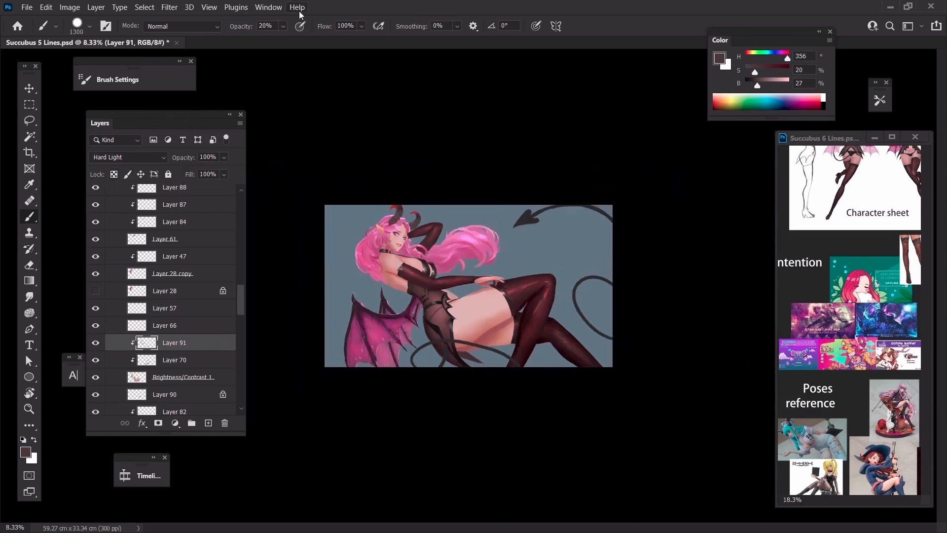
key(ctrl+equal)
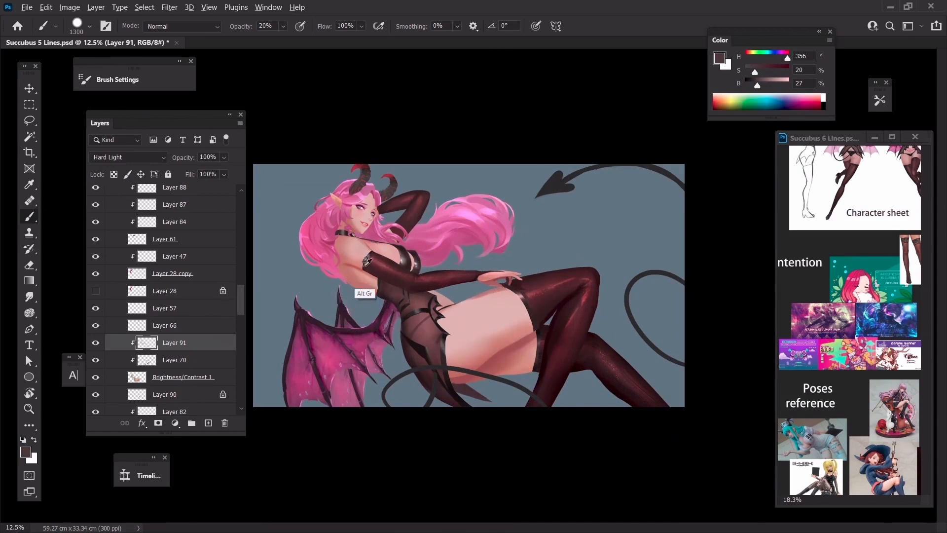
drag(368, 207, 343, 237)
key(bracketleft)
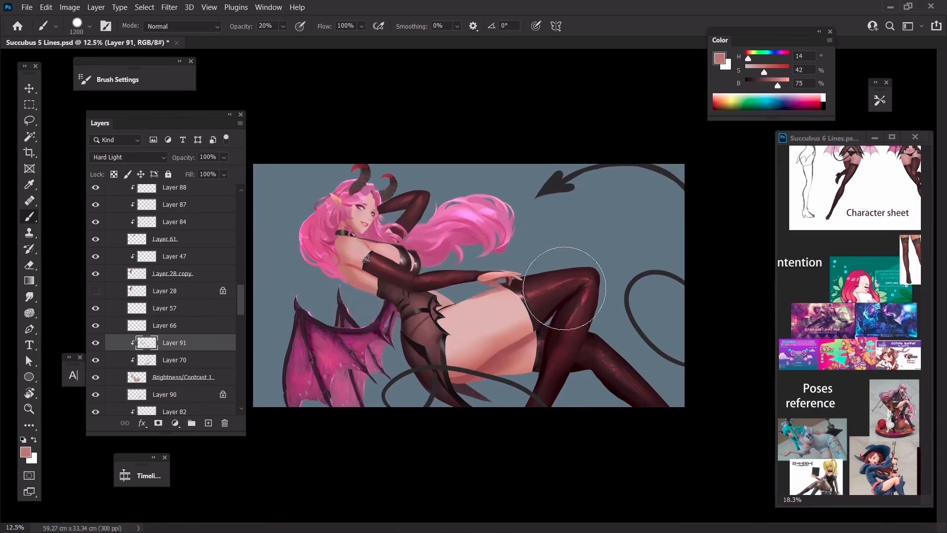
key(v)
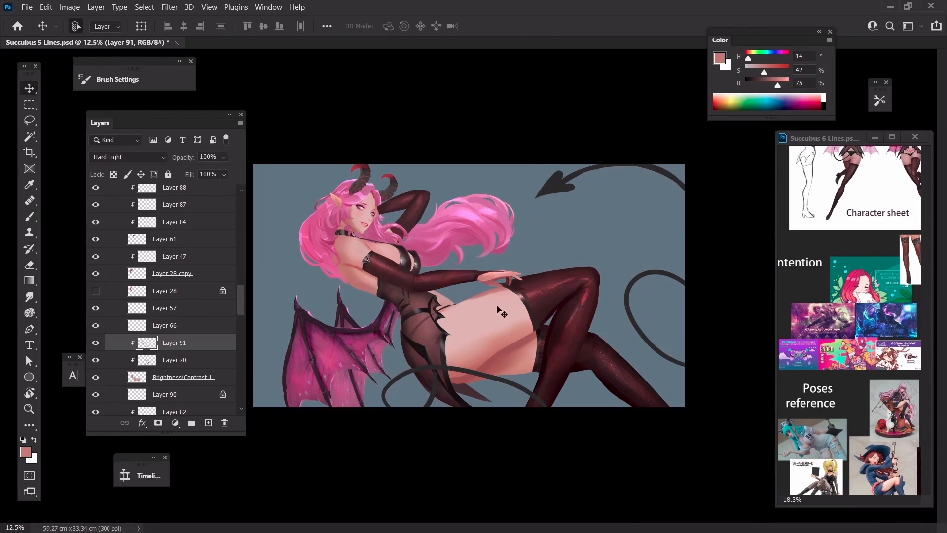
drag(497, 309, 471, 328)
key(ctrl+z)
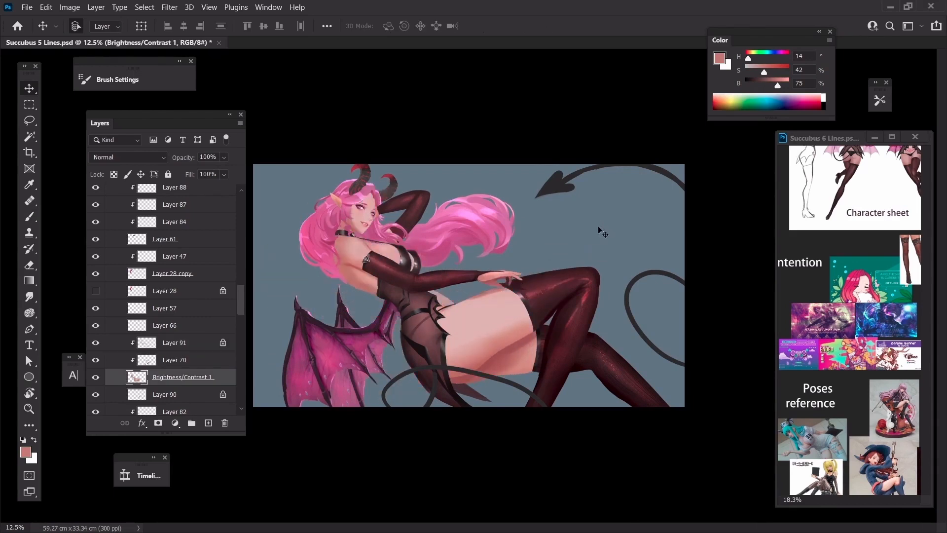
key(b)
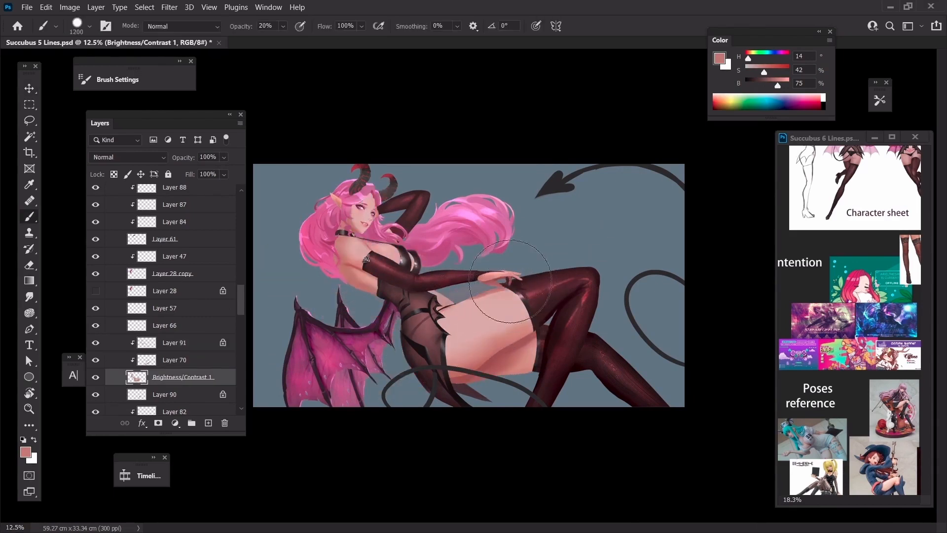
click(172, 344)
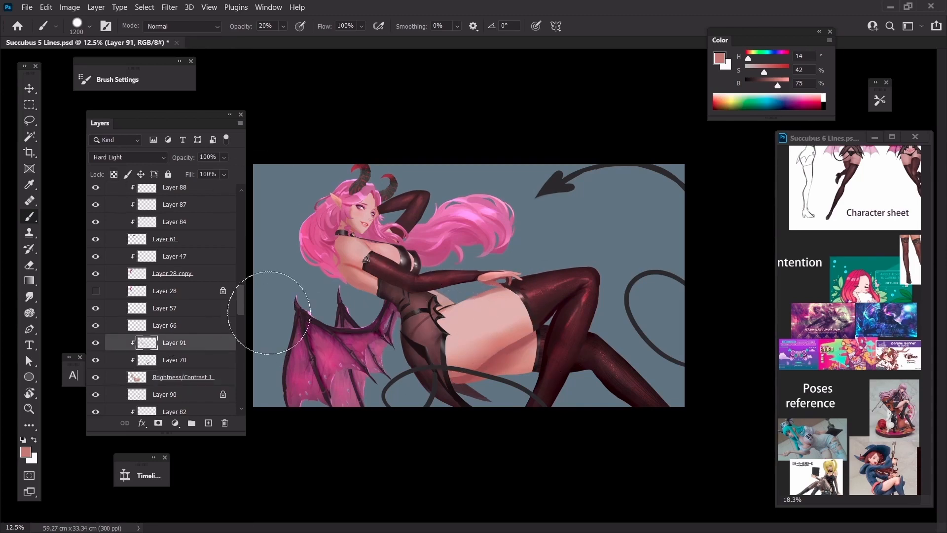
Step: Sample the reddish thigh shadow and softly tint the thigh on Layer 91 at brush sizes 1300 down to 700
alt+click(498, 355)
key(bracketright)
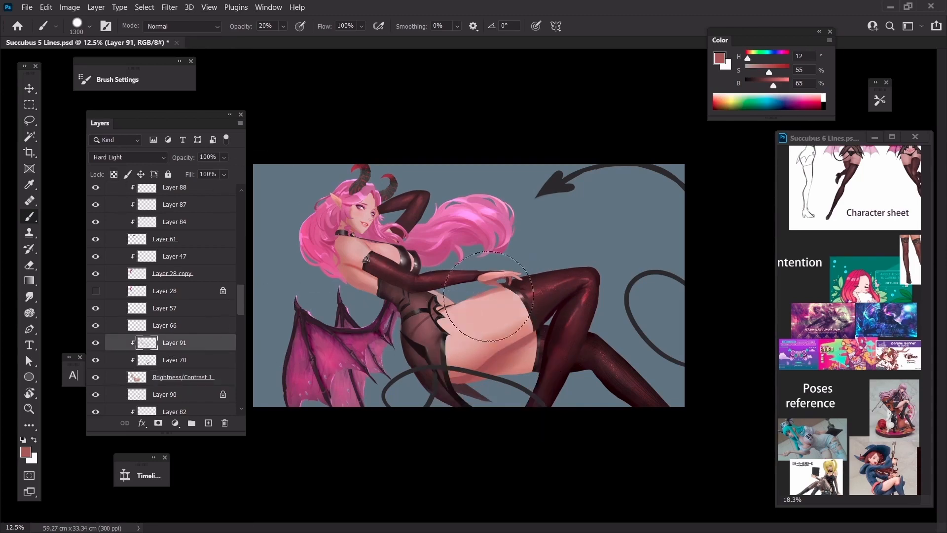
key(bracketleft)
key(bracketleft)
key(bracketleft)
key(bracketleft)
key(bracketleft)
key(bracketleft)
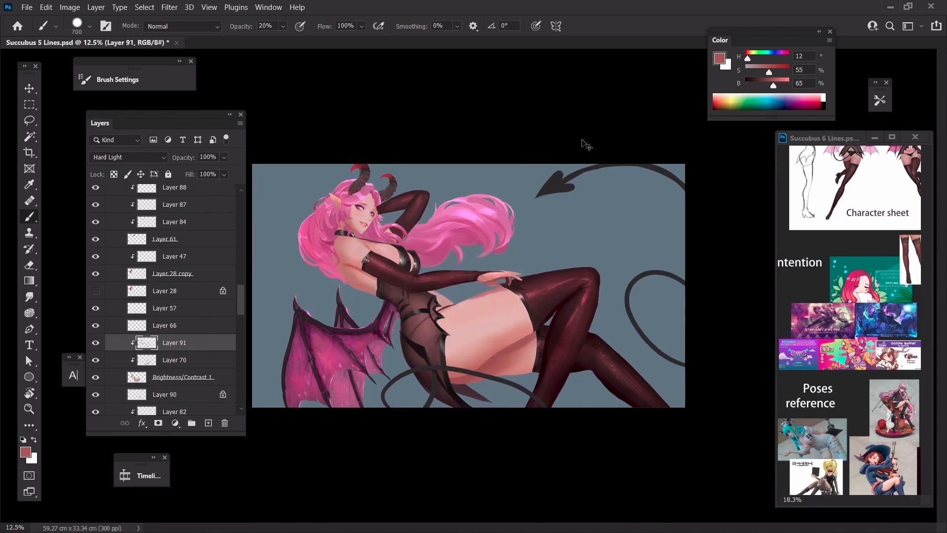
Step: Deepen the shadow on the underside of the thigh with a dark reddish brown (H 12, S 53, B 41), starting at brush size 175
key(ctrl+plus)
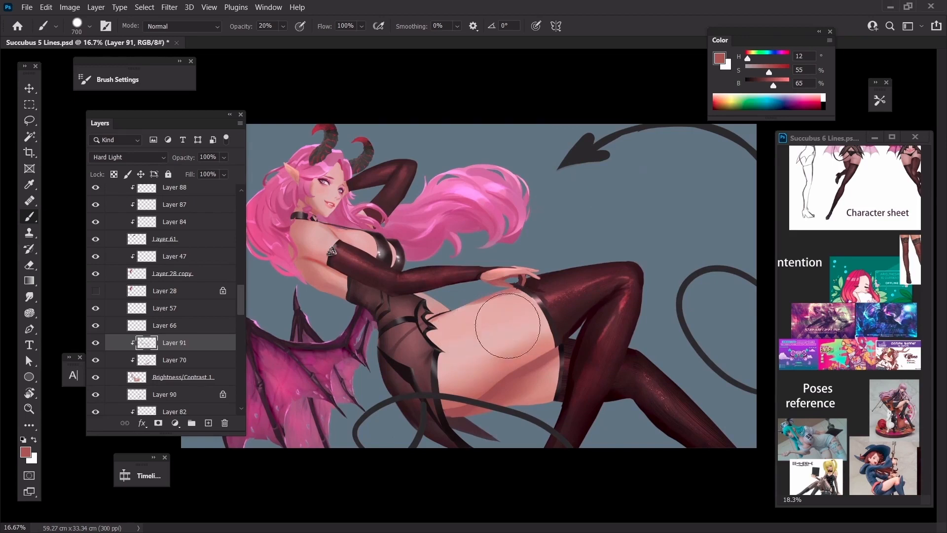
key(bracketleft)
key(bracketleft)
key(bracketleft)
click(25, 457)
click(542, 297)
key(Return)
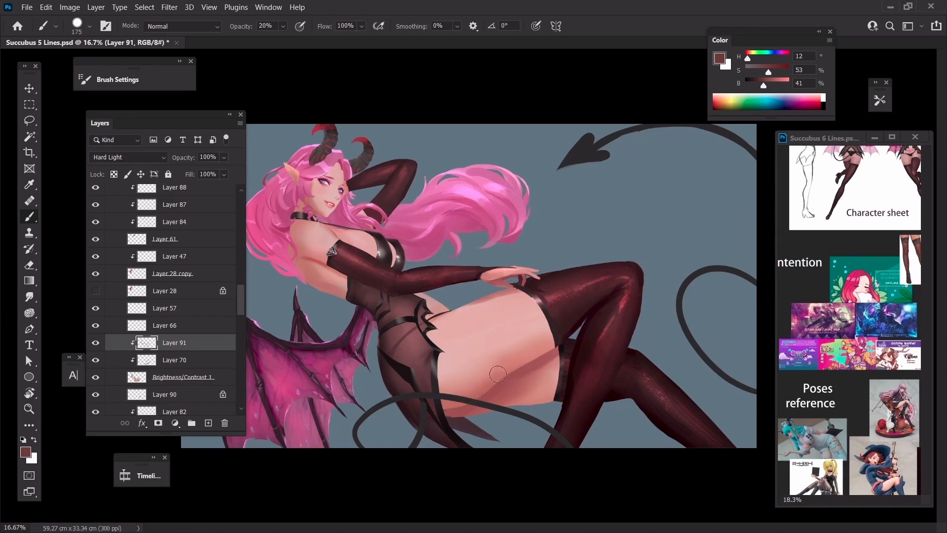
key(bracketright)
key(bracketright)
key(bracketright)
key(bracketright)
key(bracketright)
key(bracketright)
Step: Sample the lighter thigh skin, darken the colour to H 18, S 51, B 52 and shade the thigh at brush size 500
alt+click(521, 354)
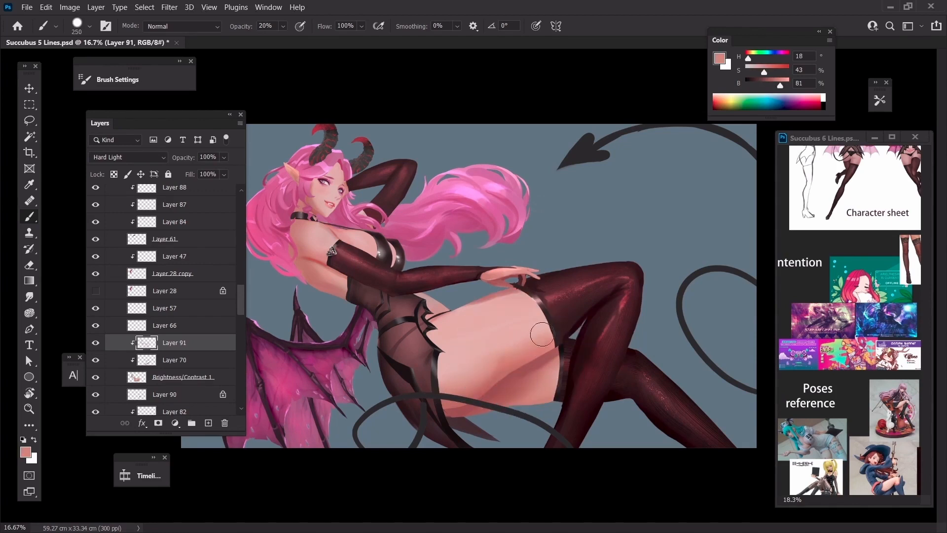
key(bracketleft)
click(25, 451)
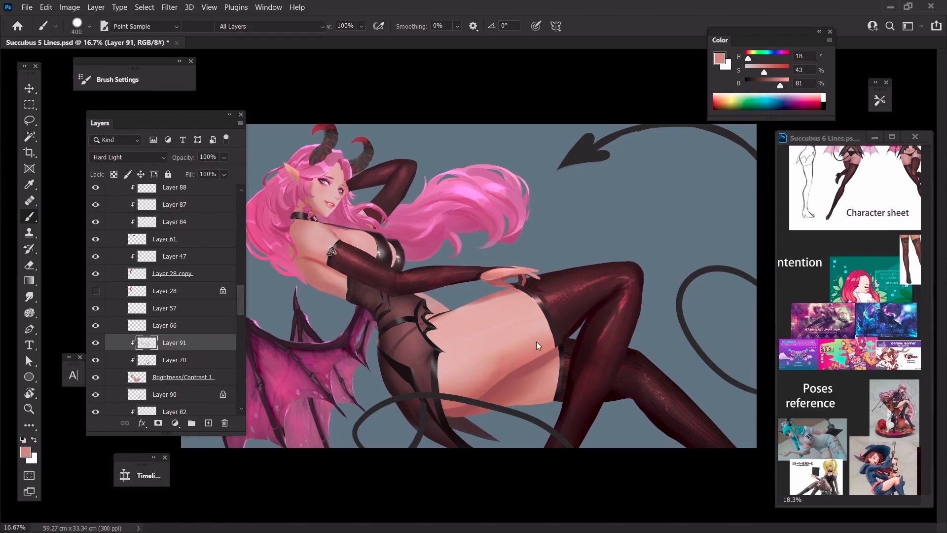
click(537, 260)
click(539, 280)
key(Return)
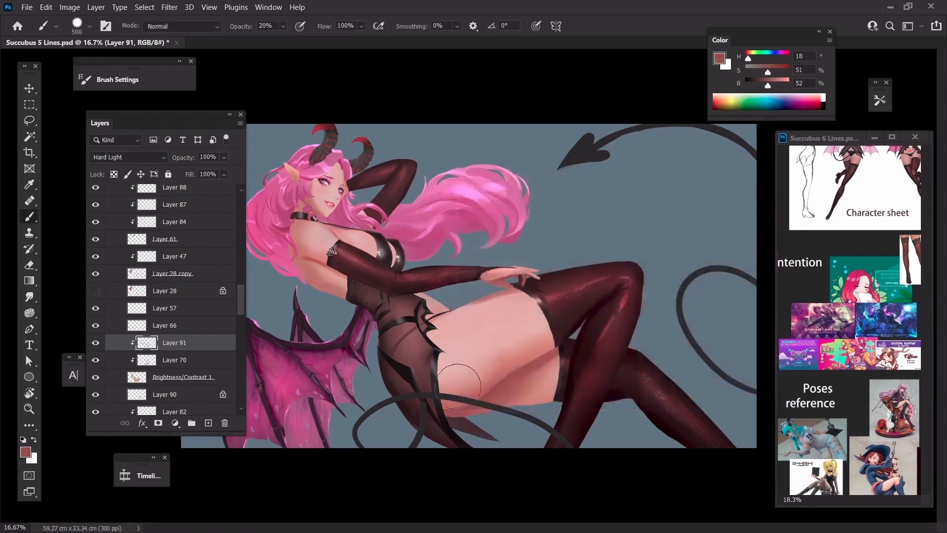
mouse_move(498, 358)
mouse_down()
mouse_move(463, 372)
mouse_move(525, 316)
mouse_move(530, 346)
mouse_move(563, 324)
mouse_move(498, 355)
mouse_move(490, 338)
mouse_move(510, 340)
mouse_move(568, 315)
mouse_move(492, 313)
mouse_up()
Step: Refine the thigh shading near the stocking edge with the same brown at brush sizes 70 to 300
key(bracketleft)
key(bracketleft)
key(bracketleft)
key(bracketleft)
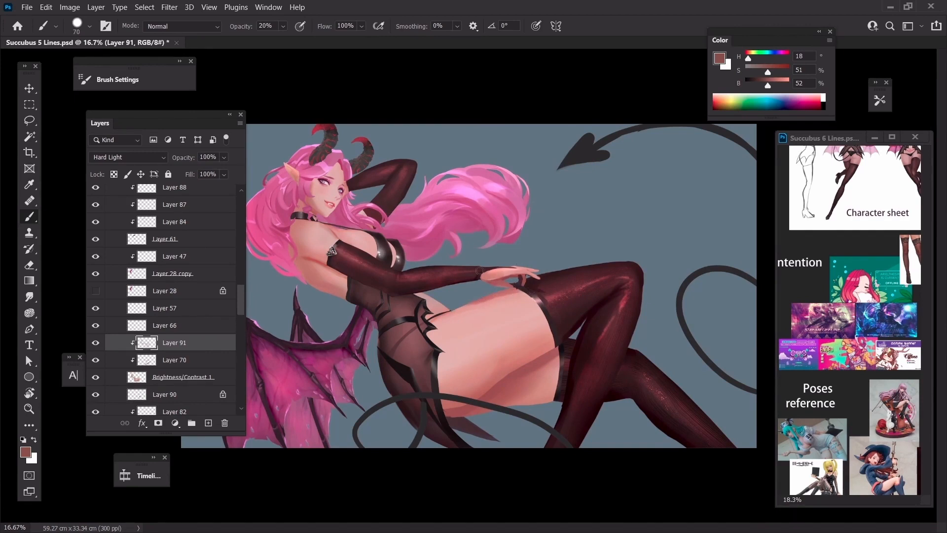
key(ctrl+minus)
key(ctrl+minus)
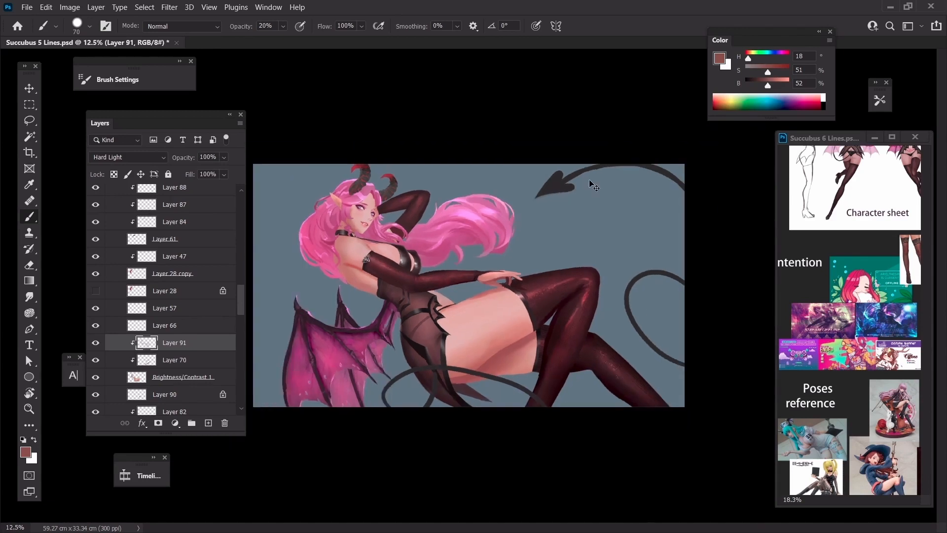
key(ctrl+plus)
key(ctrl+plus)
key(bracketright)
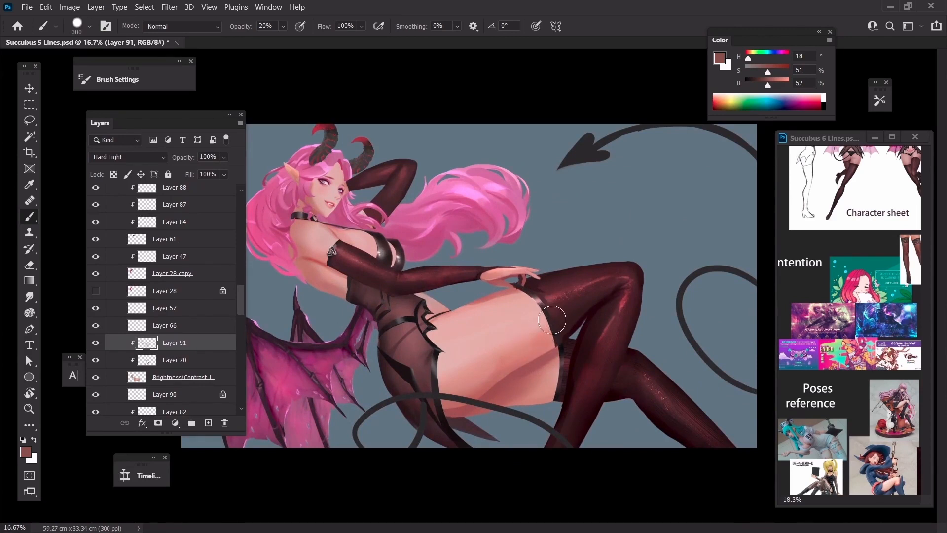
Step: Examine the skin shading across the whole illustration and then close up on the upper body and thigh
click(29, 297)
key(ctrl+minus)
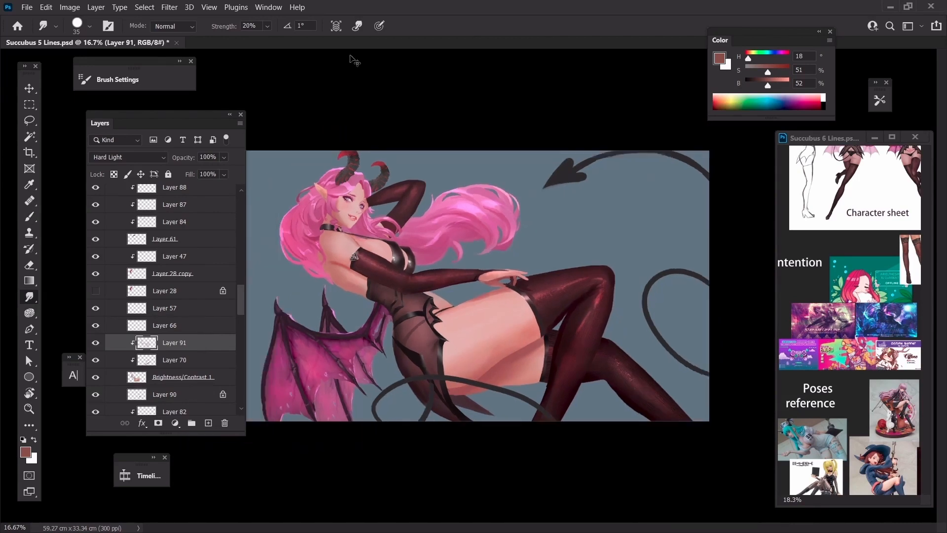
click(96, 378)
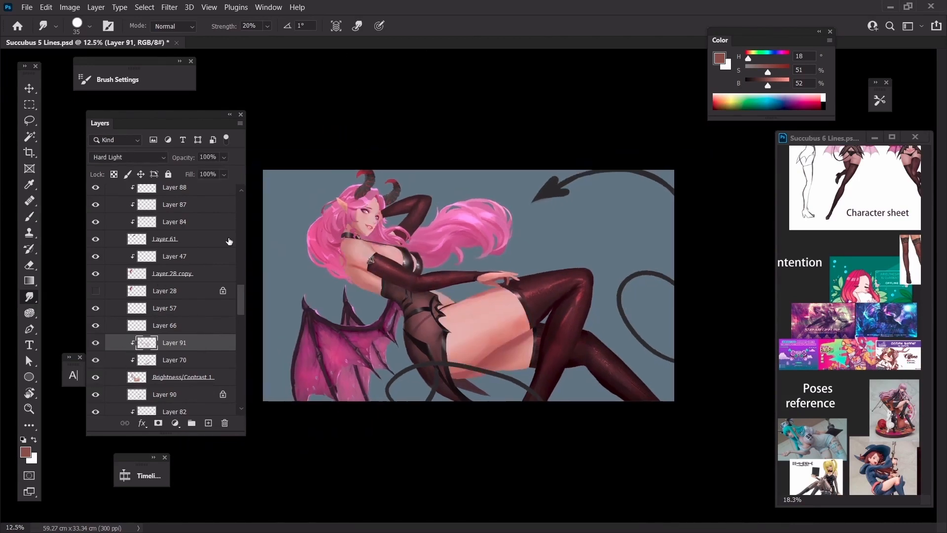
key(ctrl+minus)
key(ctrl+minus)
key(ctrl+plus)
key(ctrl+plus)
key(ctrl+plus)
key(ctrl+plus)
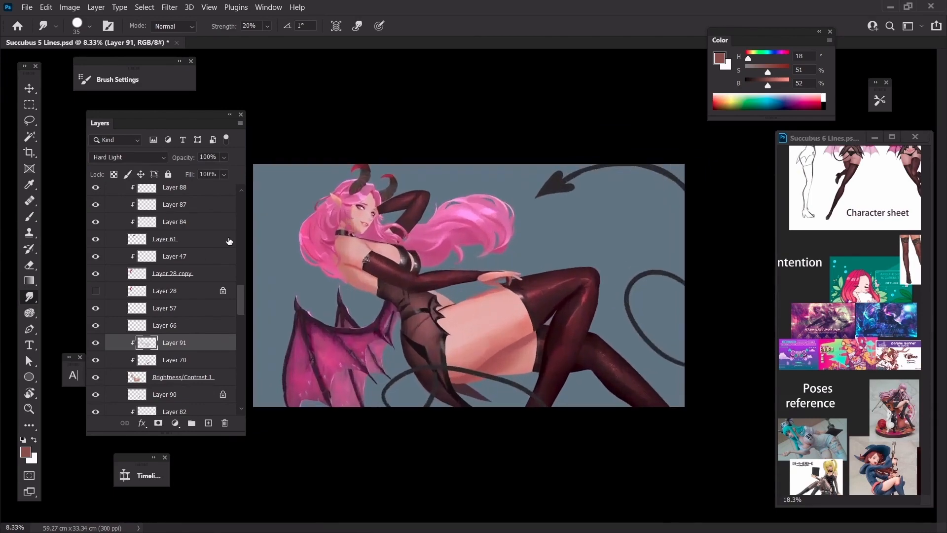
drag(428, 268, 548, 262)
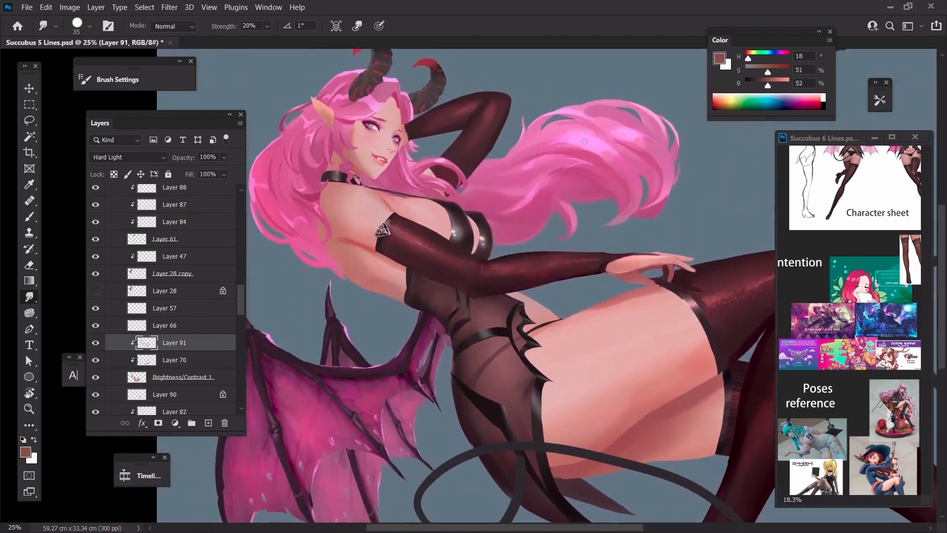
Step: Preview the illustration in grayscale with the Dot Gain 20% proof to examine its light and dark values
key(ctrl+minus)
key(ctrl+y)
key(ctrl+minus)
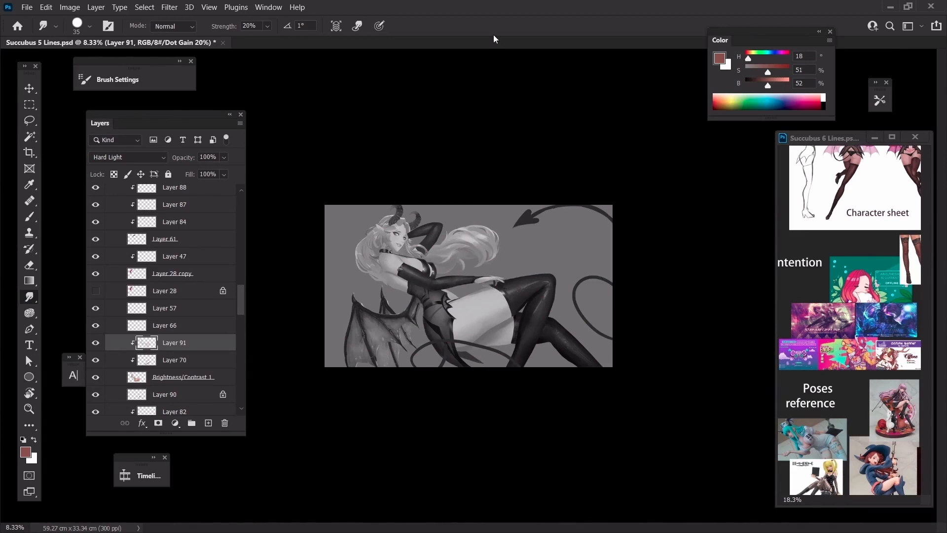
key(ctrl+plus)
key(ctrl+plus)
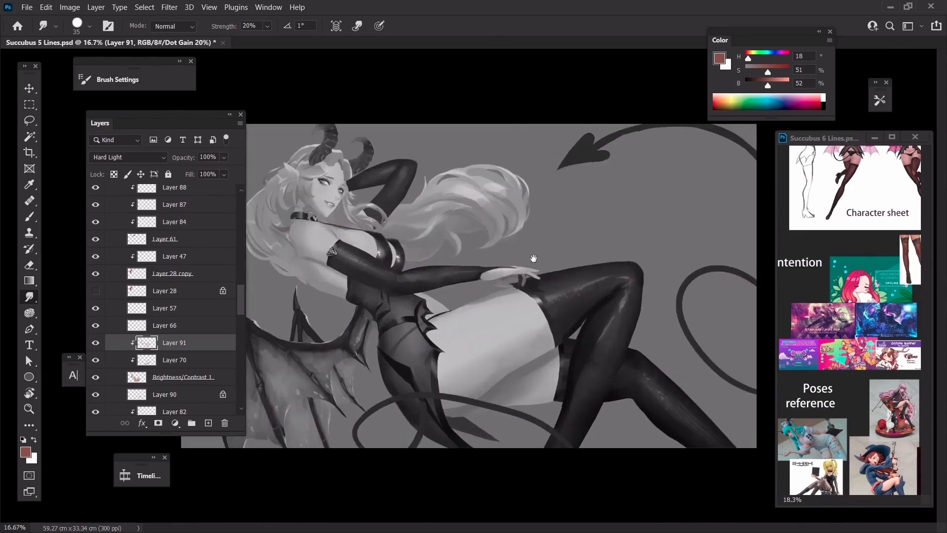
Step: Add a new layer clipped above Layer 91, with Color Dodge blending and 50% fill
key(ctrl+shift+n)
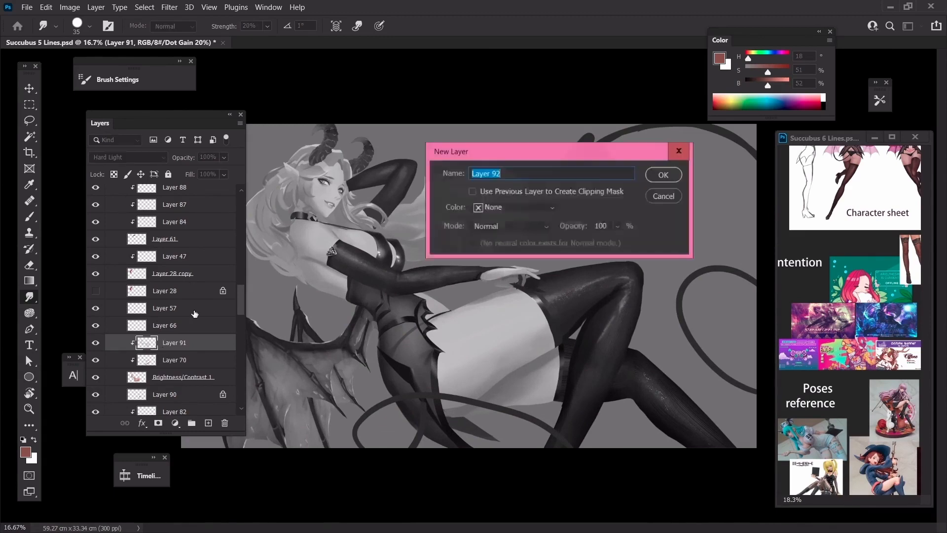
key(Return)
right_click(185, 342)
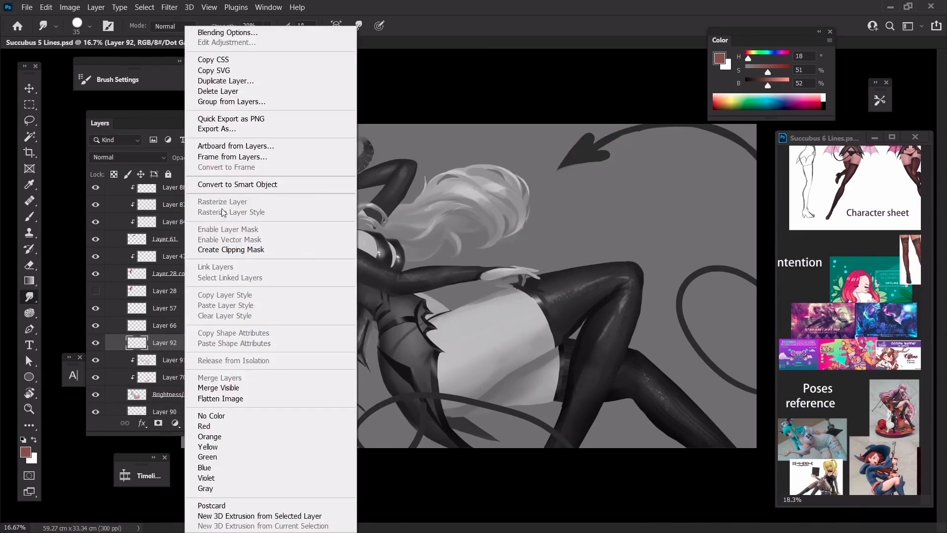
click(231, 249)
click(127, 157)
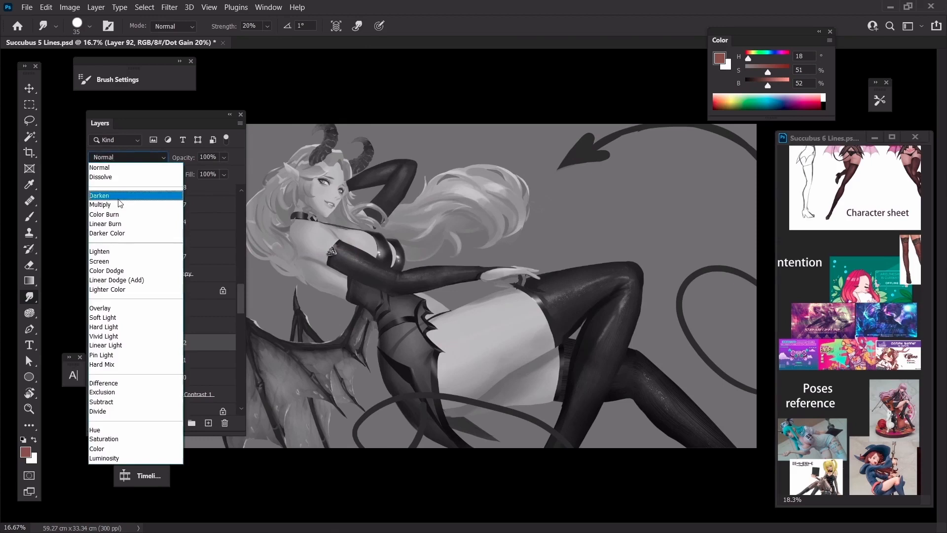
click(113, 271)
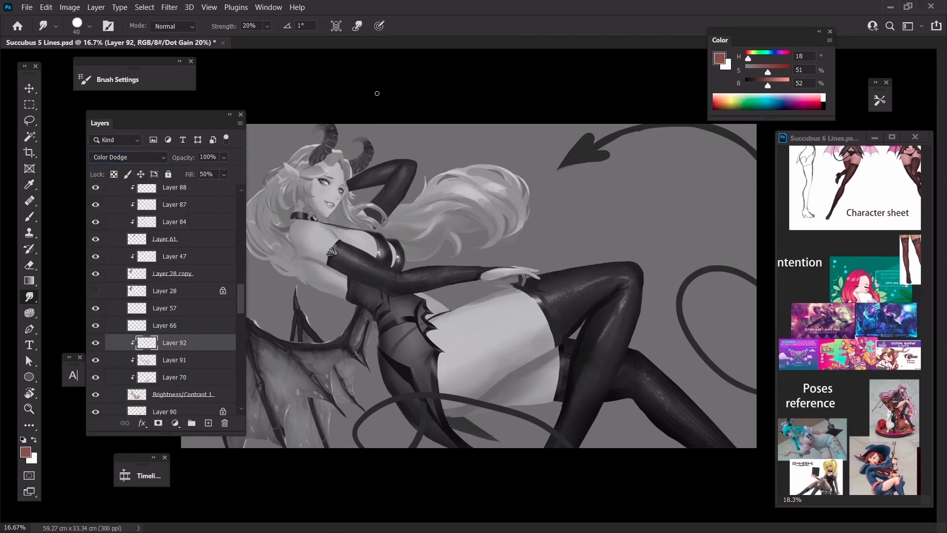
Step: Sample a near-white tone (H 270, S 1, B 90) for the Brush, leaving Layer 92's transparency unlocked
key(b)
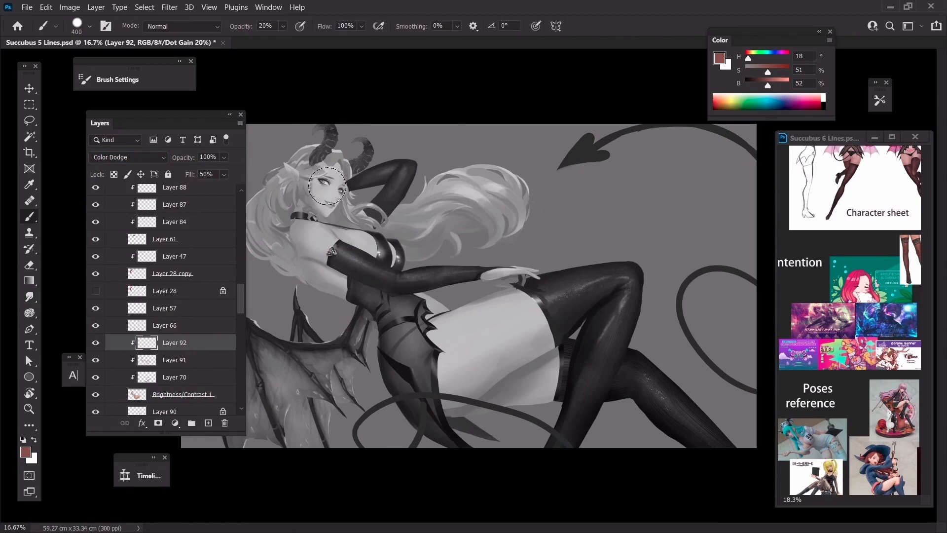
alt+click(381, 251)
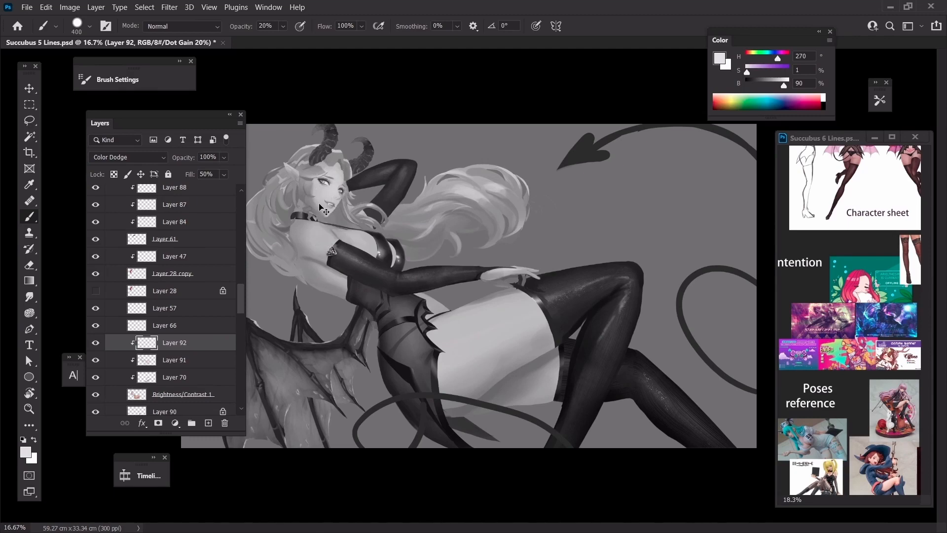
key(slash)
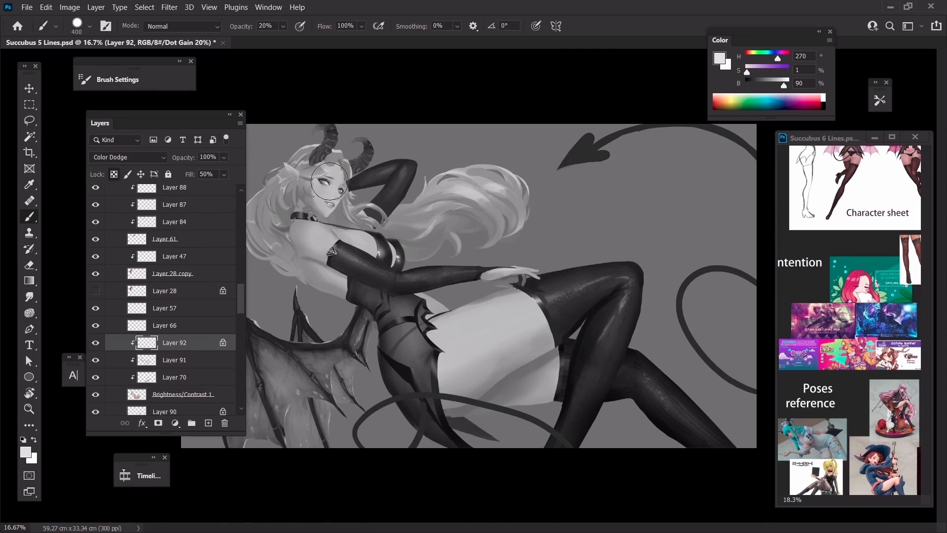
click(114, 174)
Step: Turn off the grayscale proof to return to colour and bring the face into close view
key(ctrl+plus)
key(ctrl+plus)
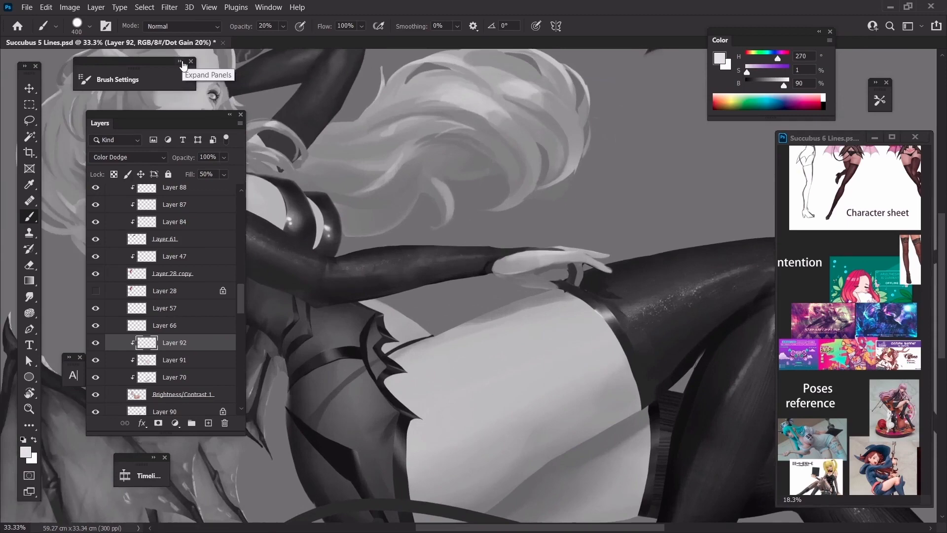
key(ctrl+y)
mouse_move(291, 54)
mouse_down()
mouse_move(301, 130)
mouse_move(492, 162)
mouse_move(539, 242)
mouse_up()
key(ctrl+plus)
key(ctrl+plus)
drag(567, 275, 492, 227)
Step: Try a broad near-white highlight across the face on Layer 92 with a 400 px brush
key(bracketleft)
key(bracketleft)
key(bracketleft)
key(bracketleft)
key(bracketleft)
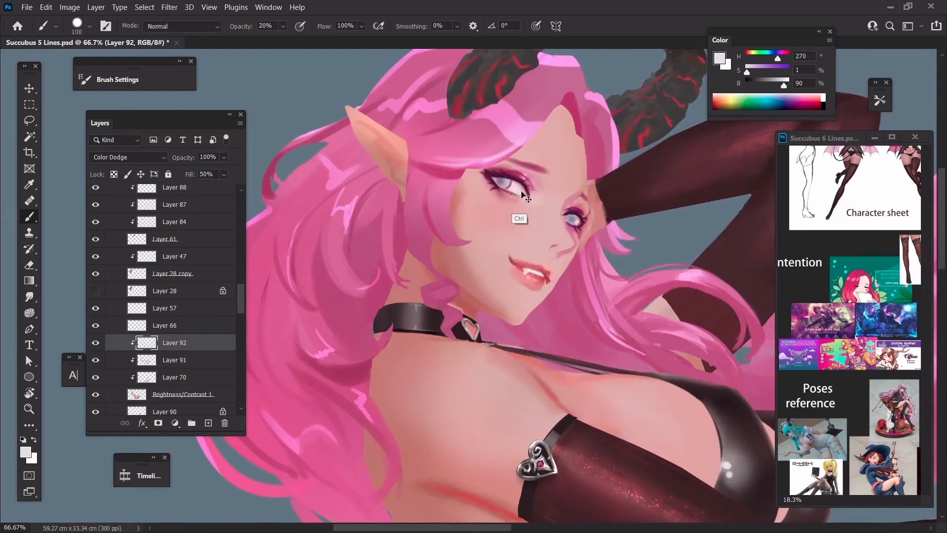
key(bracketright)
key(bracketright)
key(bracketright)
key(bracketright)
key(bracketright)
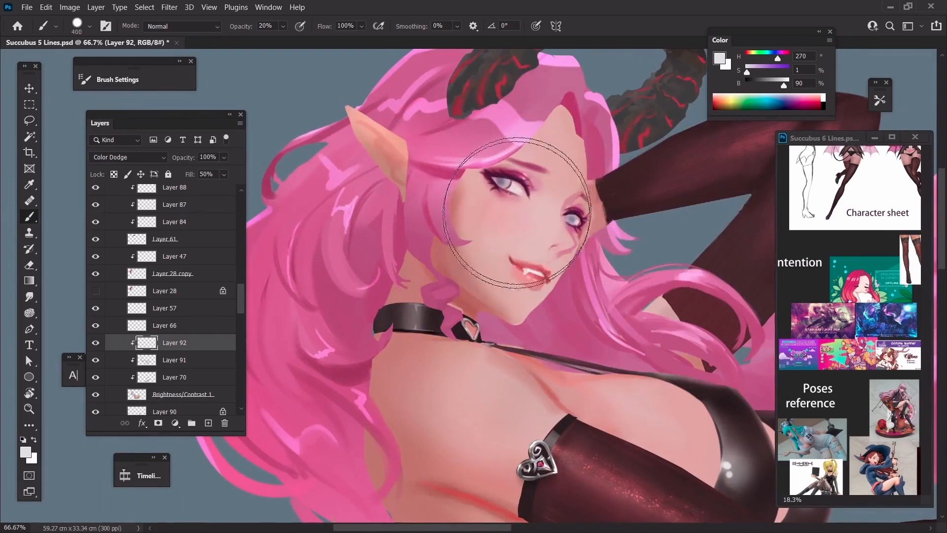
drag(552, 161, 538, 212)
key(ctrl+z)
Step: Brush soft near-white highlights onto the nose bridge and cheek of Layer 92 at sizes 80 to 175
key(bracketleft)
key(bracketleft)
key(bracketleft)
key(bracketleft)
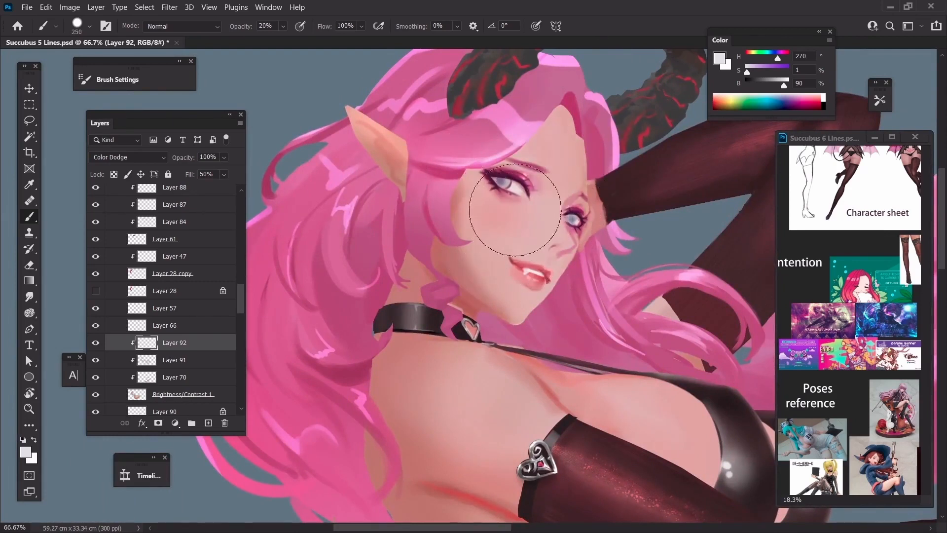
key(bracketleft)
key(bracketleft)
key(bracketleft)
key(bracketleft)
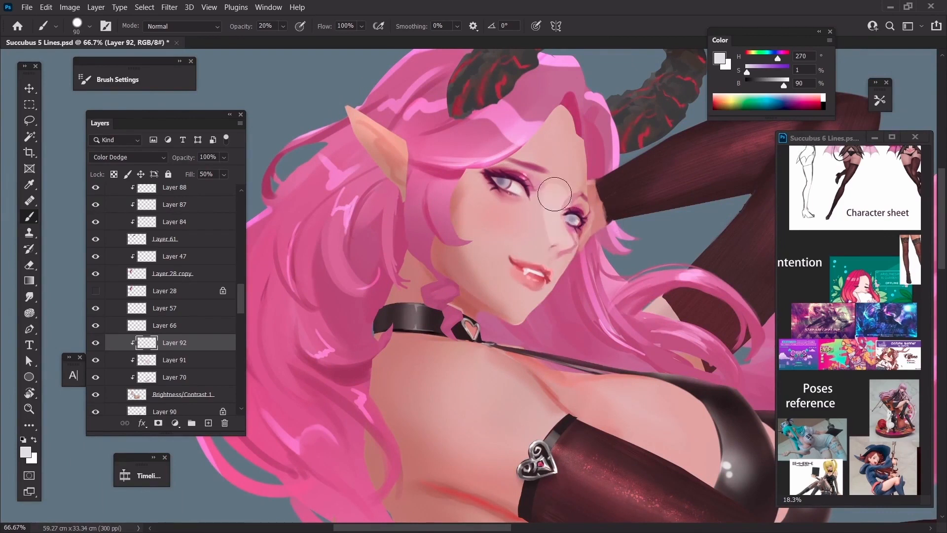
key(bracketleft)
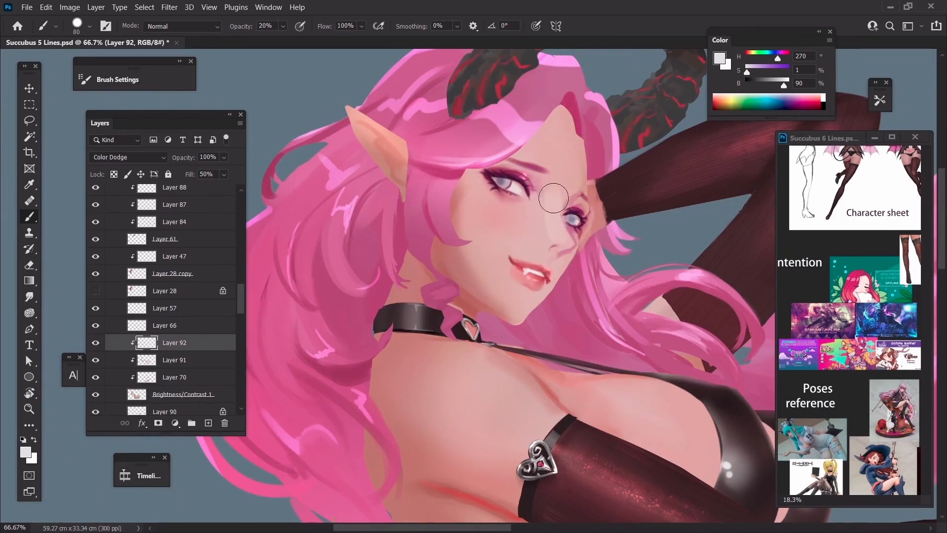
key(bracketright)
key(bracketright)
key(bracketright)
key(bracketright)
key(bracketright)
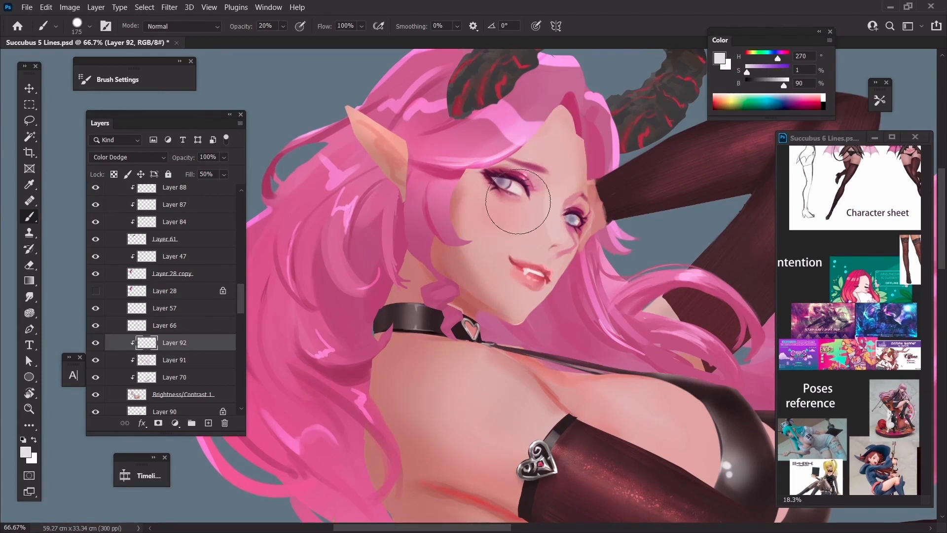
Step: Blend the face highlights with the Smudge tool at 20% strength, touching up the cheek with the near-white brush
click(29, 297)
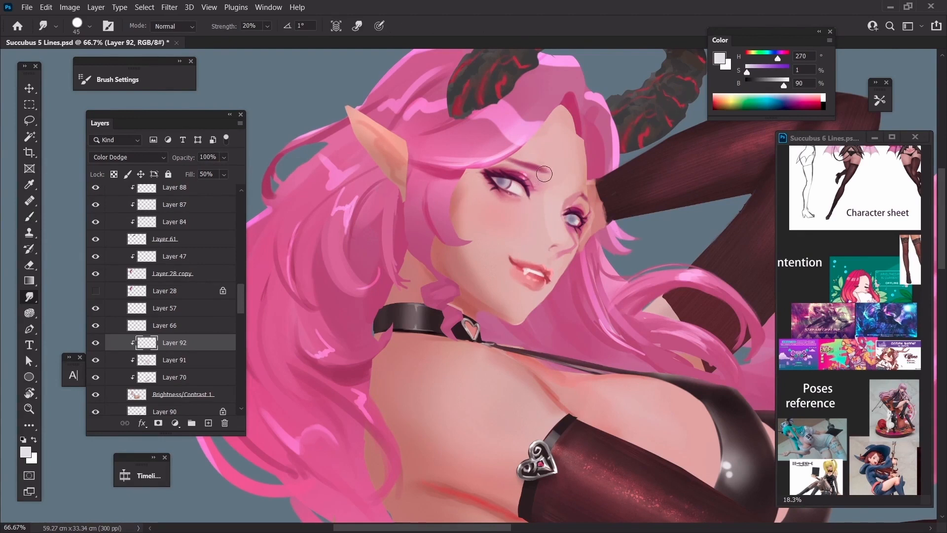
key(bracketright)
key(b)
key(bracketright)
key(bracketright)
key(bracketright)
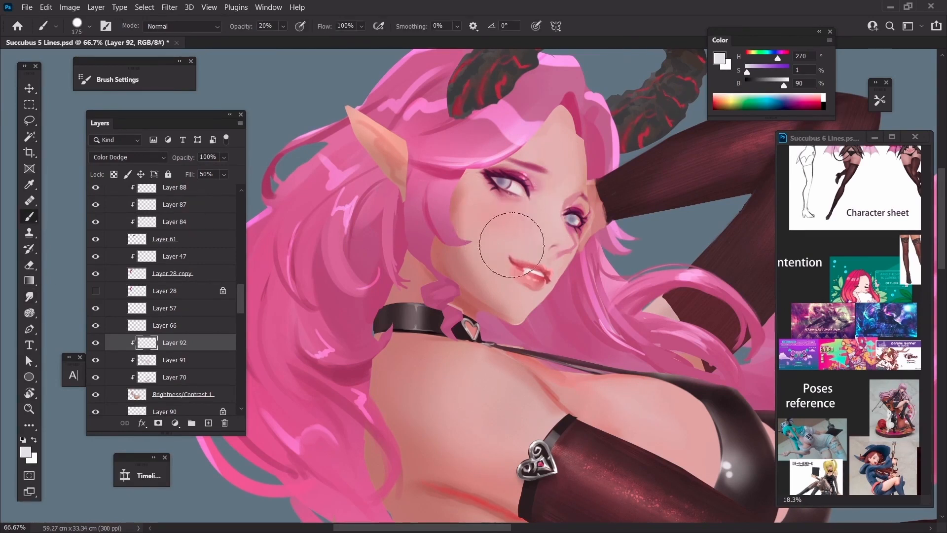
key(ctrl+z)
key(bracketleft)
key(bracketleft)
key(bracketleft)
click(28, 297)
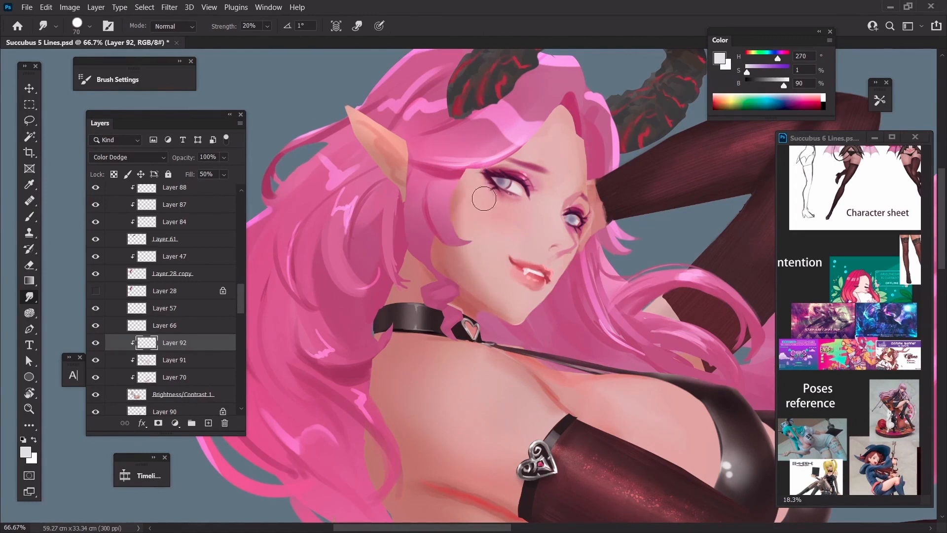
Step: Sample the skin tone at the face's outer edge (H 13, S 27, B 87) for a 90 px brush
key(b)
key(alt)
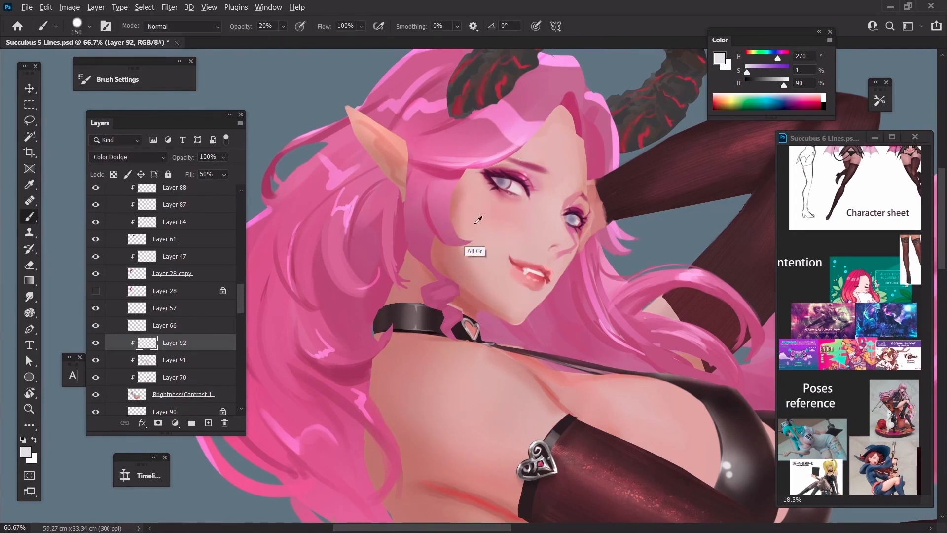
alt+click(455, 212)
key(bracketleft)
key(bracketleft)
key(bracketleft)
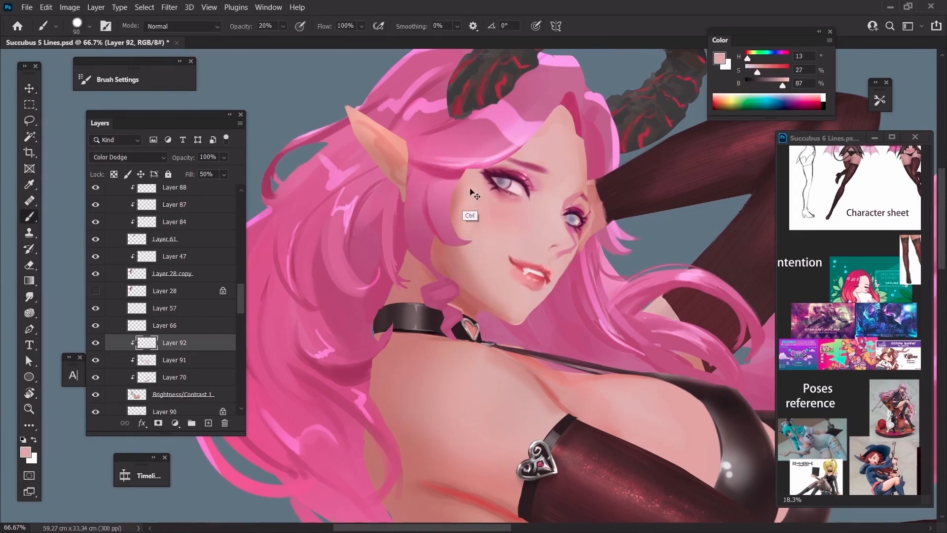
Step: Add a normal layer above Layer 92 and paint beside the nose with skin tone H 10, S 25, B 87 at 90% opacity
key(ctrl+minus)
key(ctrl+minus)
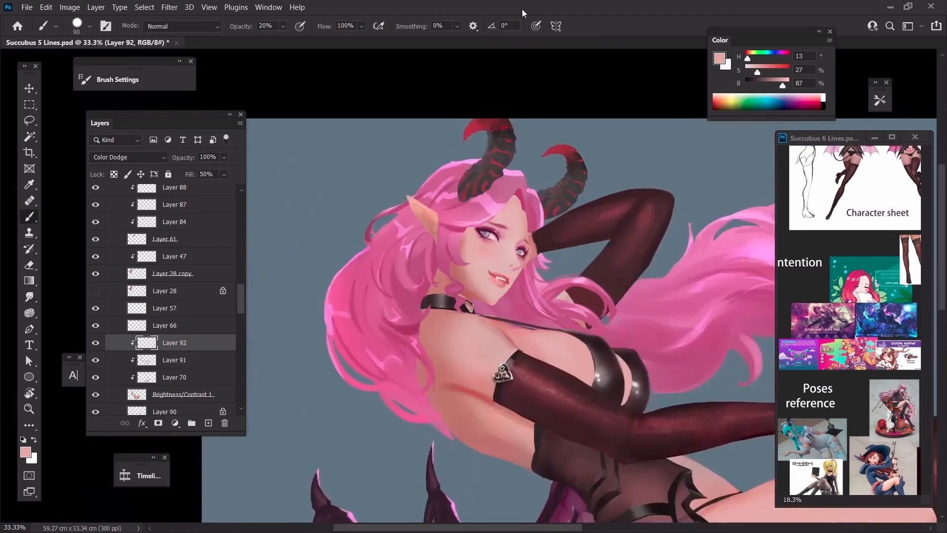
key(ctrl+plus)
key(ctrl+plus)
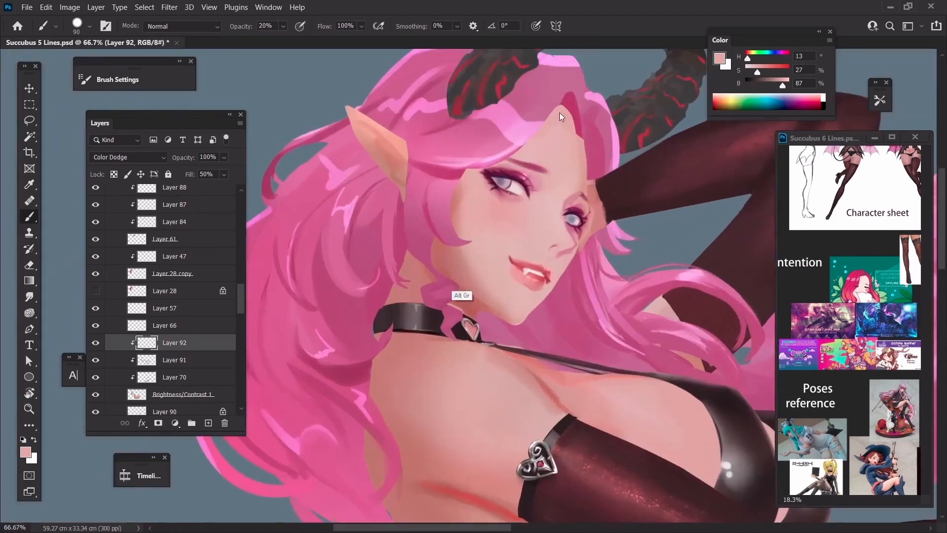
alt+click(563, 116)
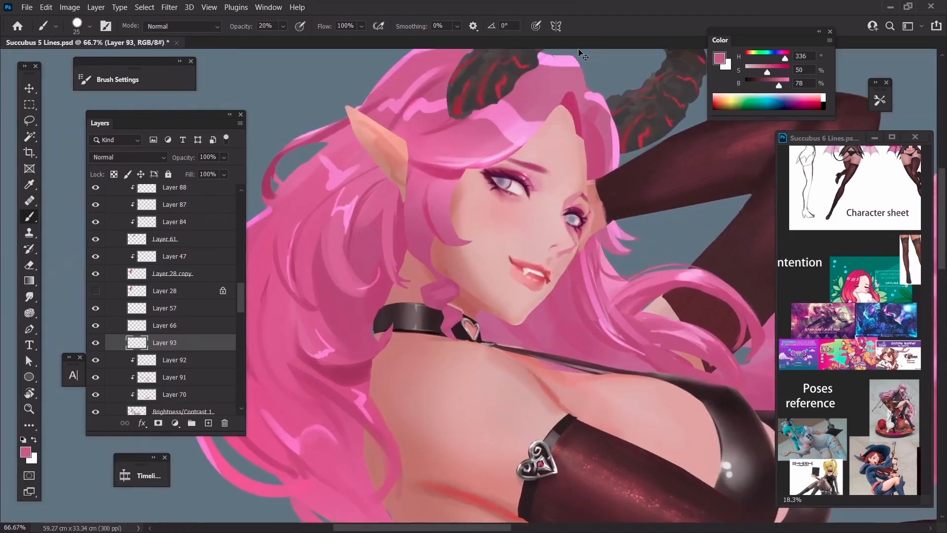
key(ctrl+plus)
key(ctrl+plus)
drag(600, 169, 459, 273)
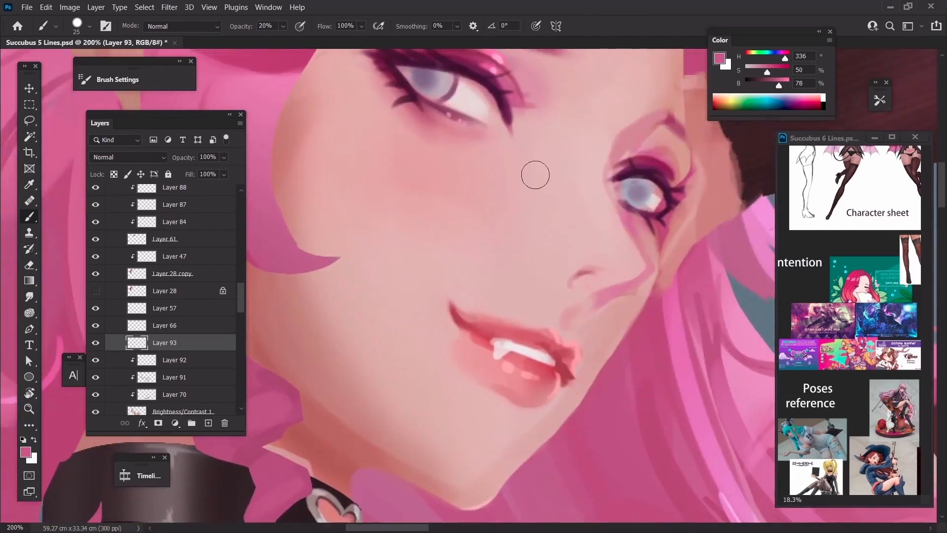
key(bracketleft)
alt+click(554, 275)
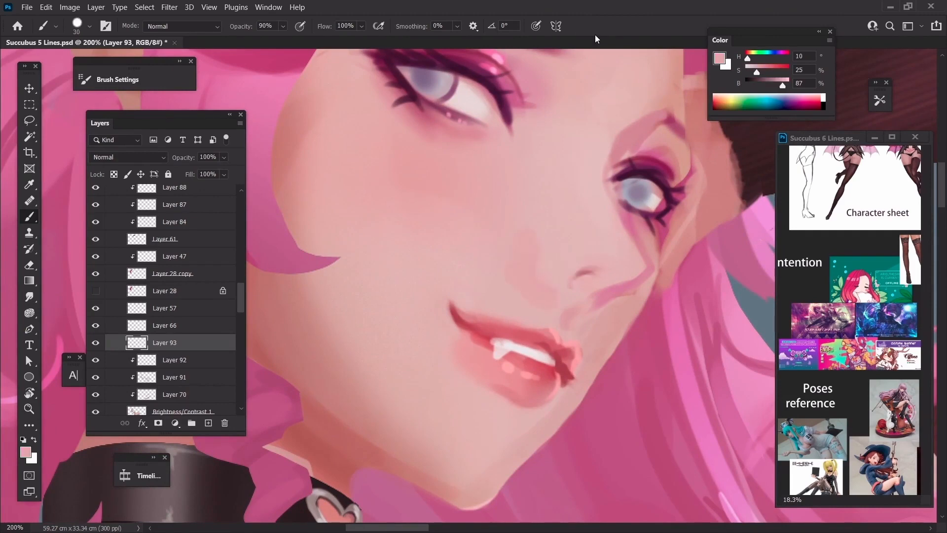
Step: Smooth the skin around the nose and adjoining cheek with sampled light skin tones, starting from H 13, S 19, B 87
key(ctrl+minus)
key(ctrl+minus)
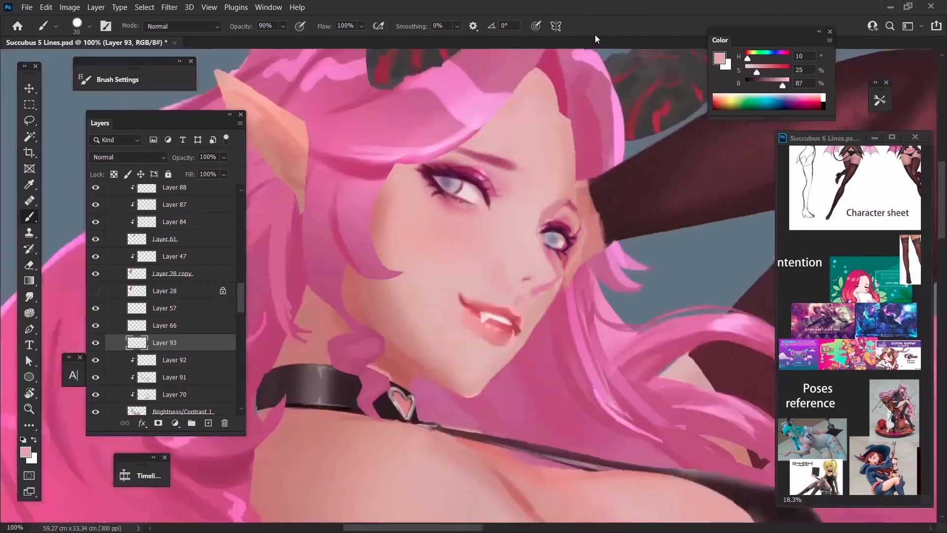
key(ctrl+plus)
drag(499, 237, 483, 289)
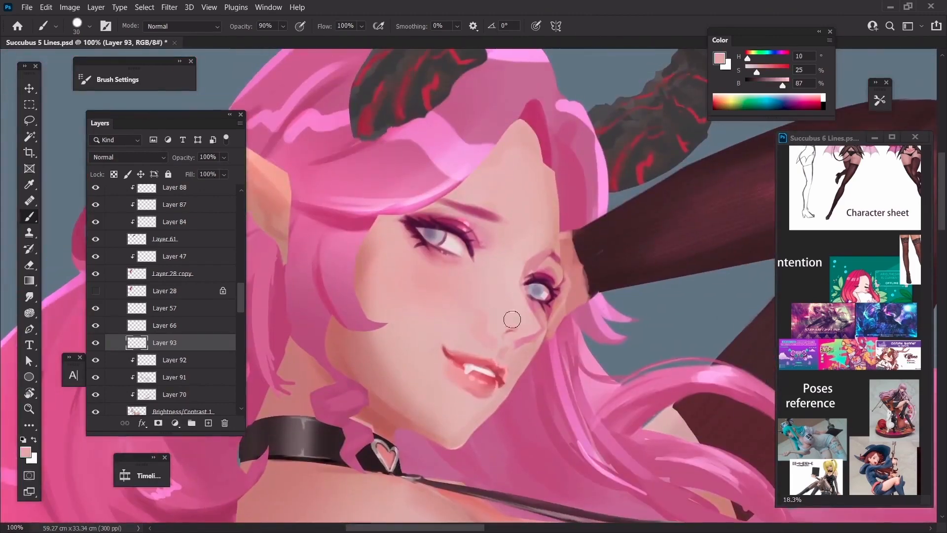
alt+click(493, 320)
key(bracketright)
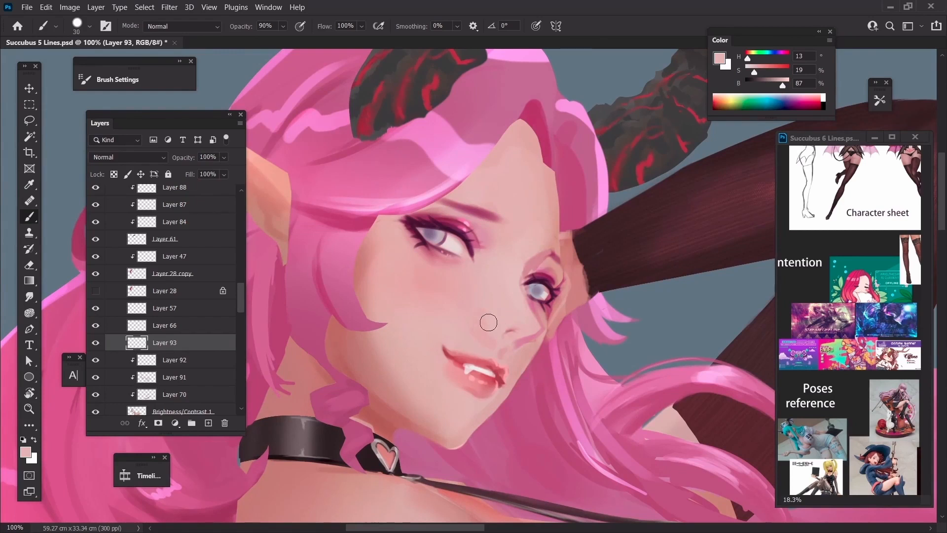
alt+click(469, 346)
key(bracketright)
key(bracketright)
drag(474, 328, 439, 285)
key(bracketright)
Step: Redraw the nose tip and nostril outline with skin tone H 11, S 28, B 87 and a 10 px brush
key(bracketleft)
key(bracketleft)
key(bracketleft)
key(bracketleft)
key(bracketleft)
key(bracketleft)
key(bracketleft)
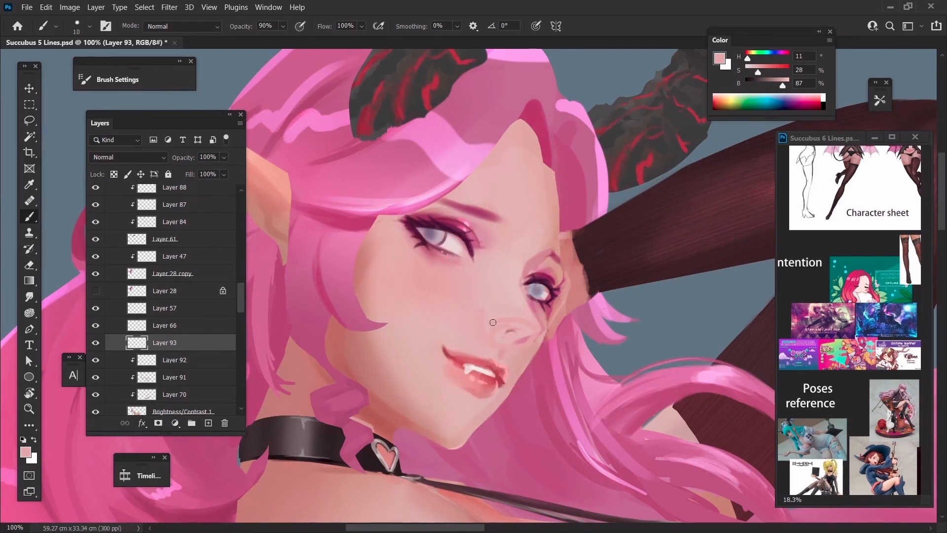
drag(493, 322, 485, 323)
key(bracketright)
key(bracketright)
key(bracketright)
key(bracketright)
key(bracketright)
Step: Refine the nostril and nose contour with sampled skin tones such as H 12, S 23, B 87 at brush size 8
alt+click(506, 299)
key(bracketleft)
key(bracketleft)
key(bracketleft)
key(bracketleft)
key(bracketleft)
key(bracketleft)
key(bracketleft)
alt+click(540, 251)
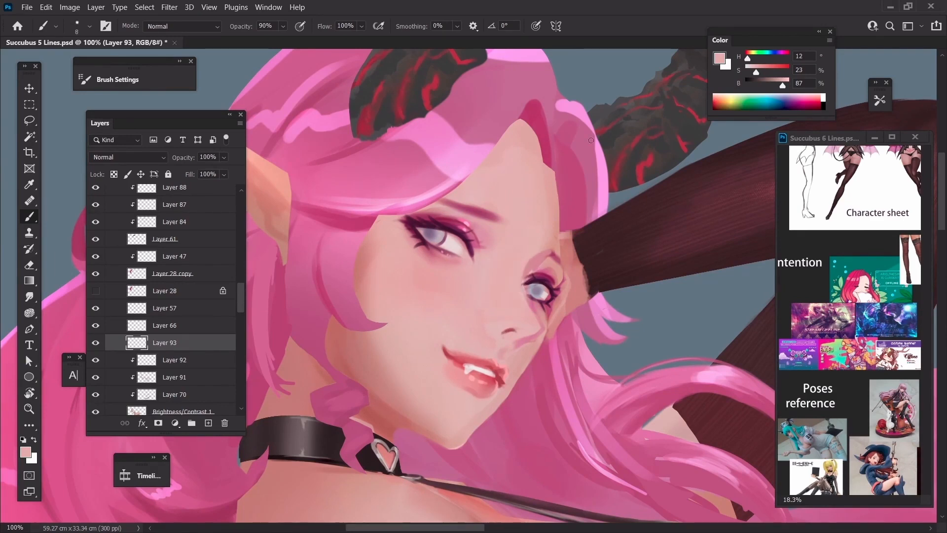
scroll(591, 140, down, 3)
scroll(591, 140, up, 2)
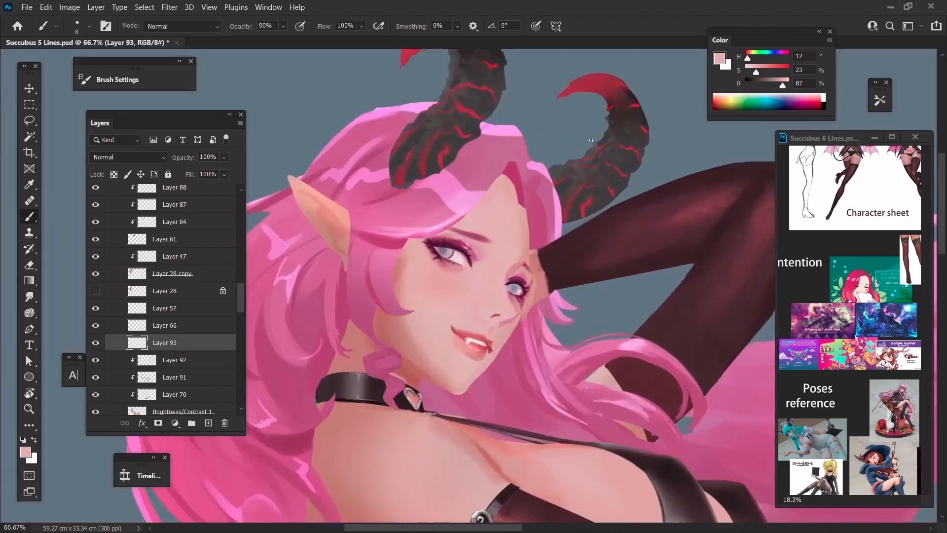
Step: Soften the pink crease between the nose and upper lip with tone H 10, S 29, B 83 at brush size 15
key(bracketright)
alt+click(459, 289)
key(bracketleft)
key(bracketleft)
key(bracketleft)
key(bracketleft)
key(bracketleft)
scroll(463, 303, up, 2)
alt+click(517, 349)
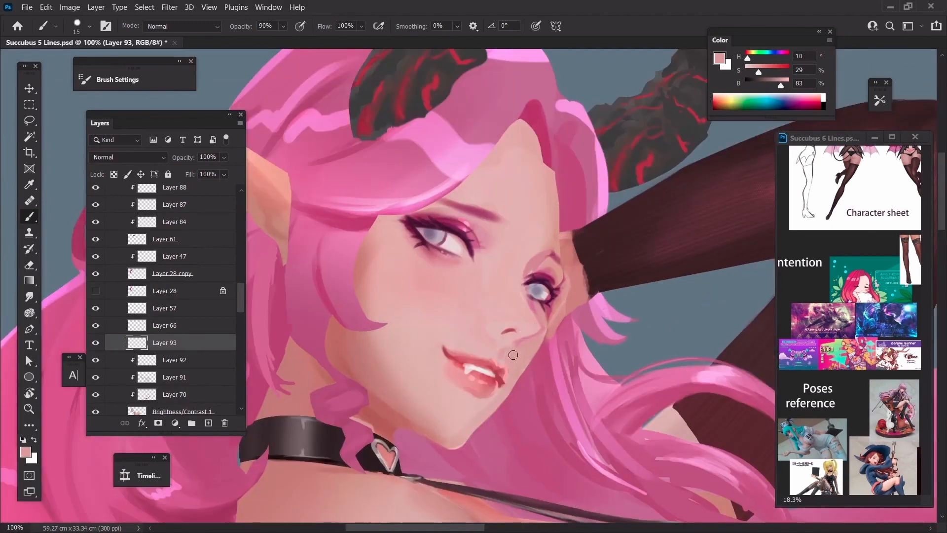
alt+click(496, 375)
Step: Refine the skin around the far eye and cheek with sampled tone H 18, S 33, B 83 at brush size 10
key(ctrl+minus)
key(ctrl+minus)
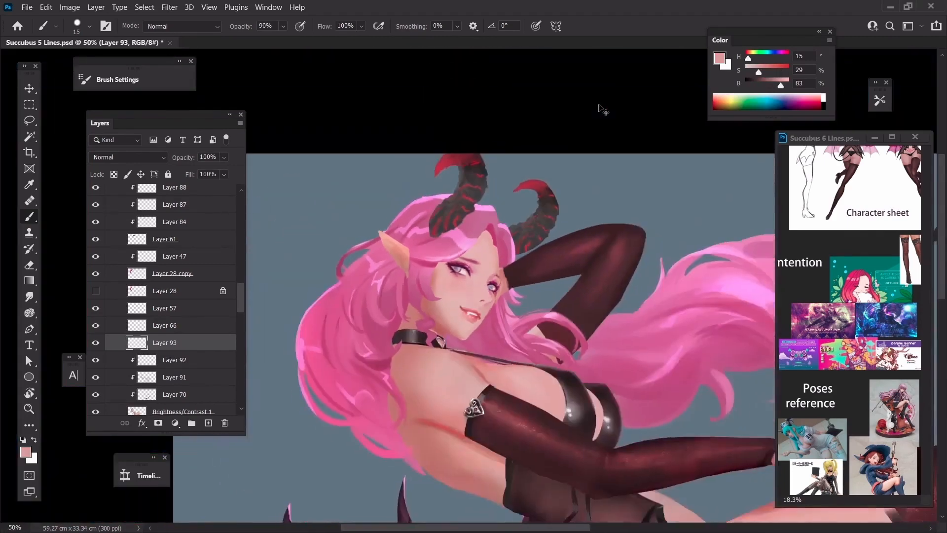
key(ctrl+plus)
key(ctrl+plus)
key(ctrl+plus)
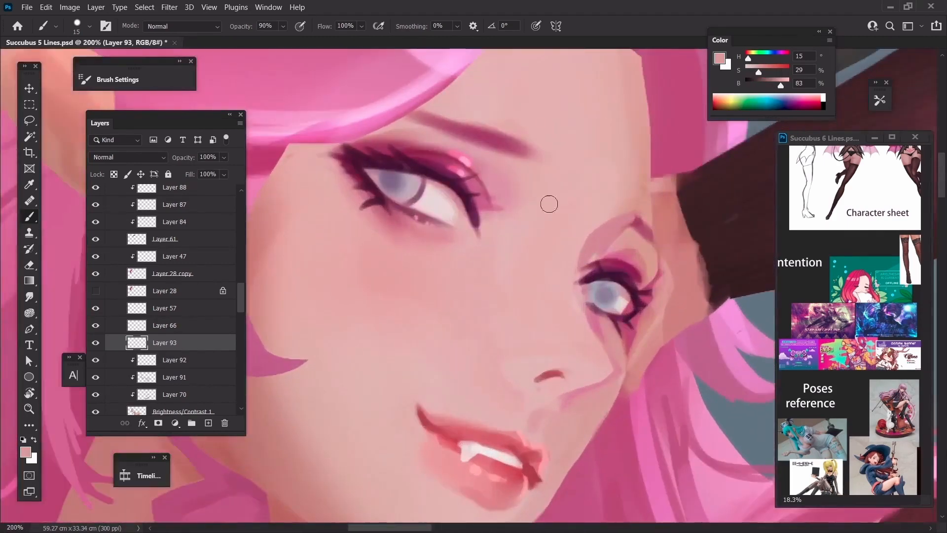
key(ctrl+minus)
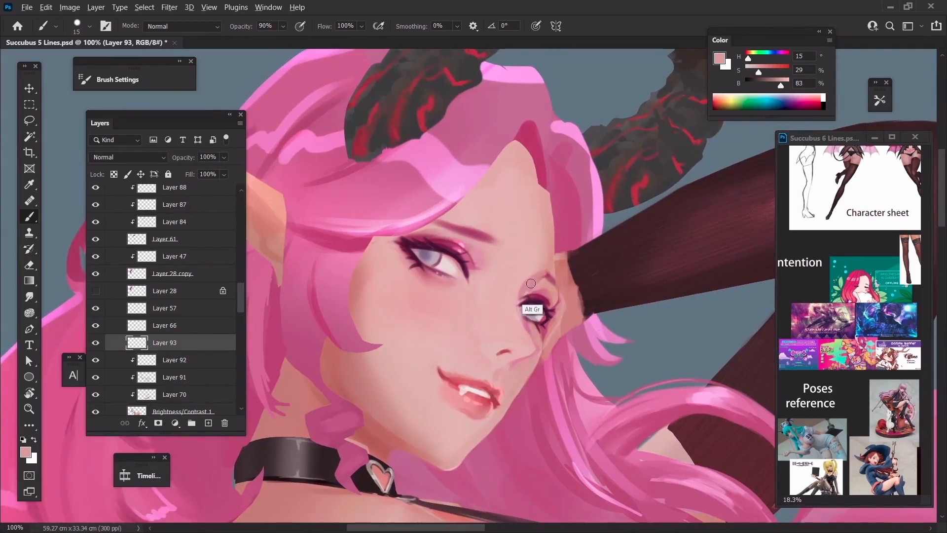
alt+click(547, 266)
key(bracketright)
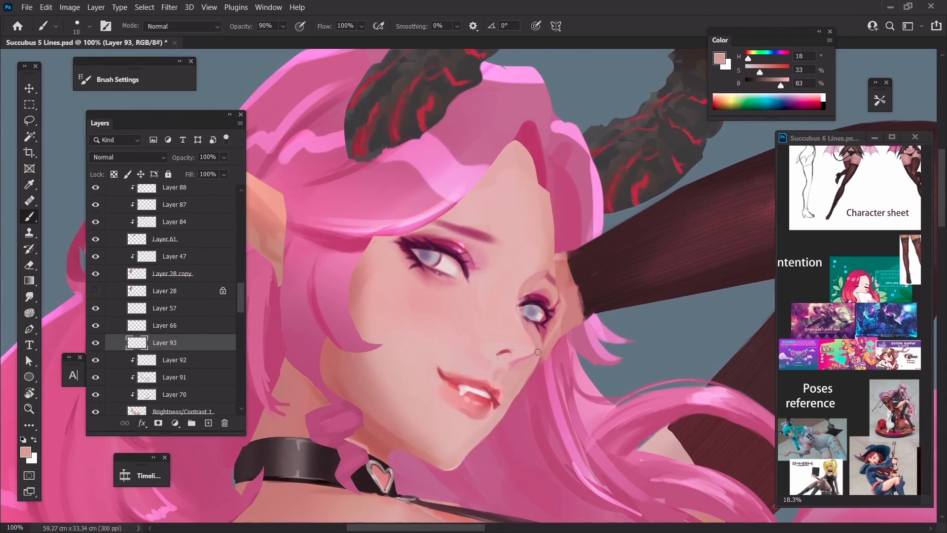
key(bracketright)
Step: Smooth the skin between the far cheek and upper lip with sampled tone H 13, S 21, B 87 at brush size 20
alt+click(535, 371)
alt+click(459, 355)
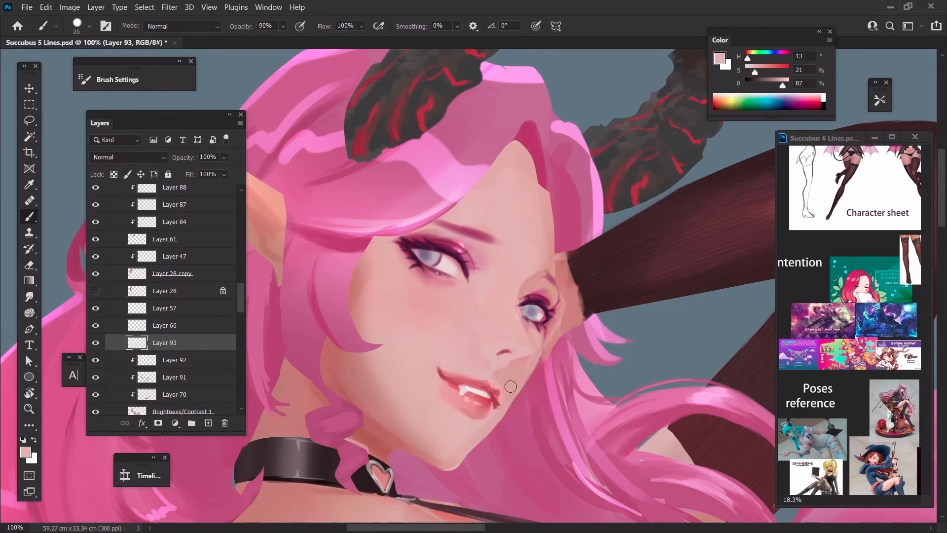
alt+click(529, 360)
key(bracketright)
Step: Touch up the chin and jaw edge with reddish tones sampled from the neck, starting from H 13, S 57, B 68
alt+click(370, 469)
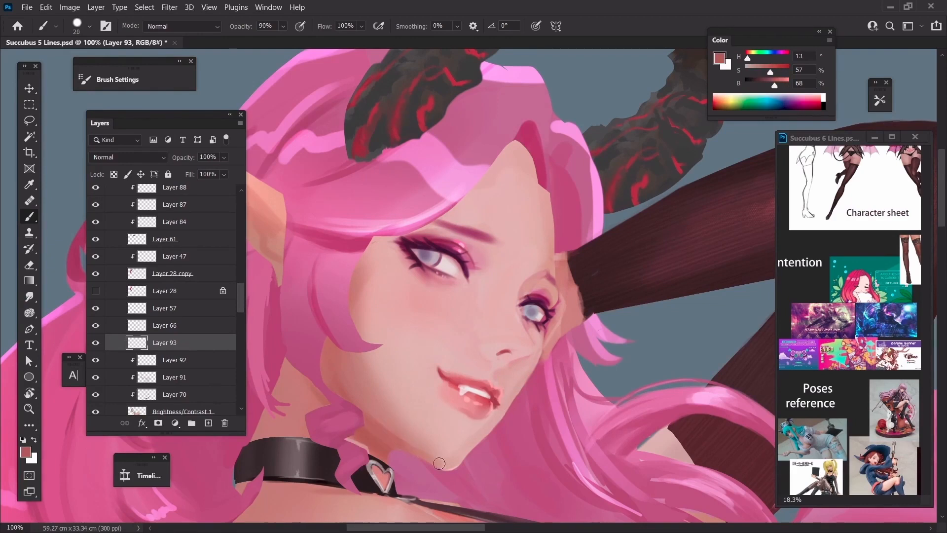
key(bracketright)
key(bracketright)
key(bracketright)
key(bracketright)
key(ctrl+minus)
Step: Clean up the edge between the forehead and far hair lock on Layer 35 with sampled skin tone H 15, S 35, B 81 at brush size 35
ctrl+click(541, 225)
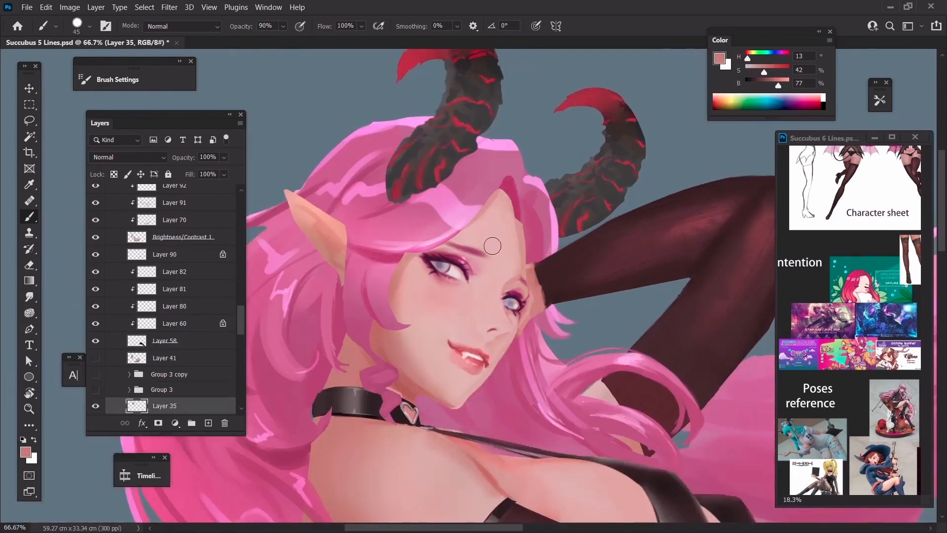
key(e)
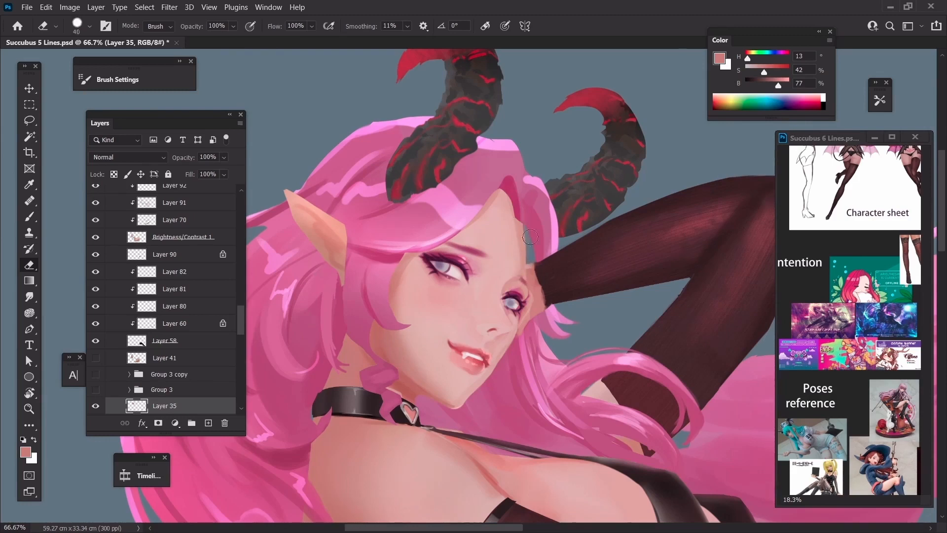
key(b)
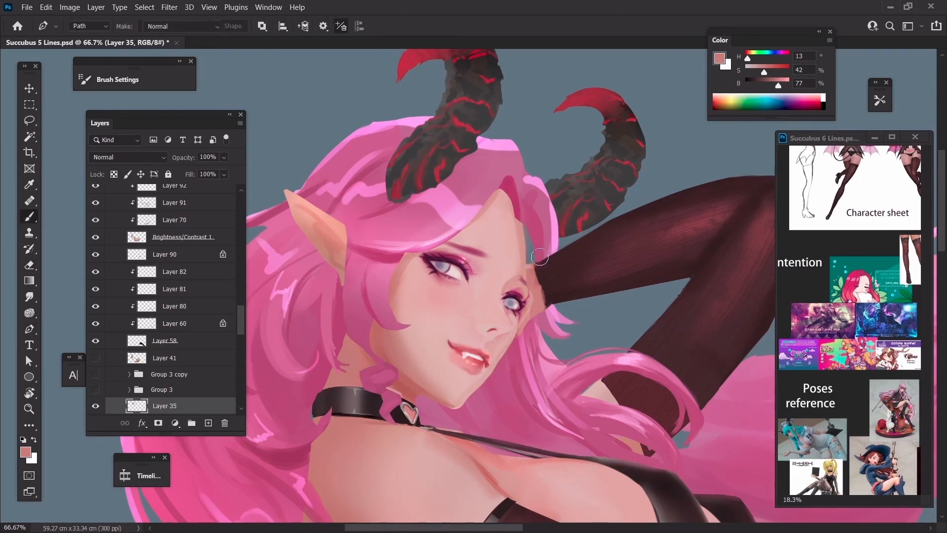
alt+click(525, 244)
key(bracketleft)
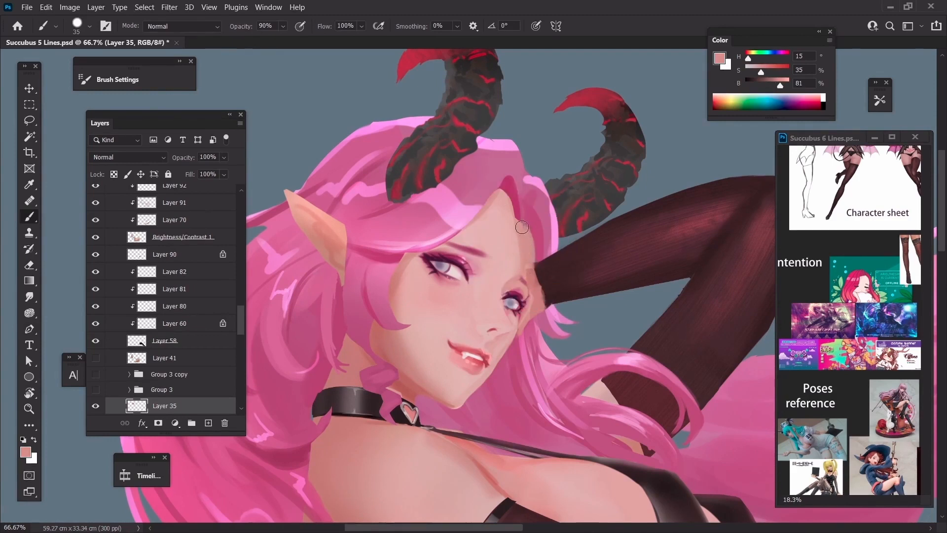
alt+click(520, 232)
key(bracketright)
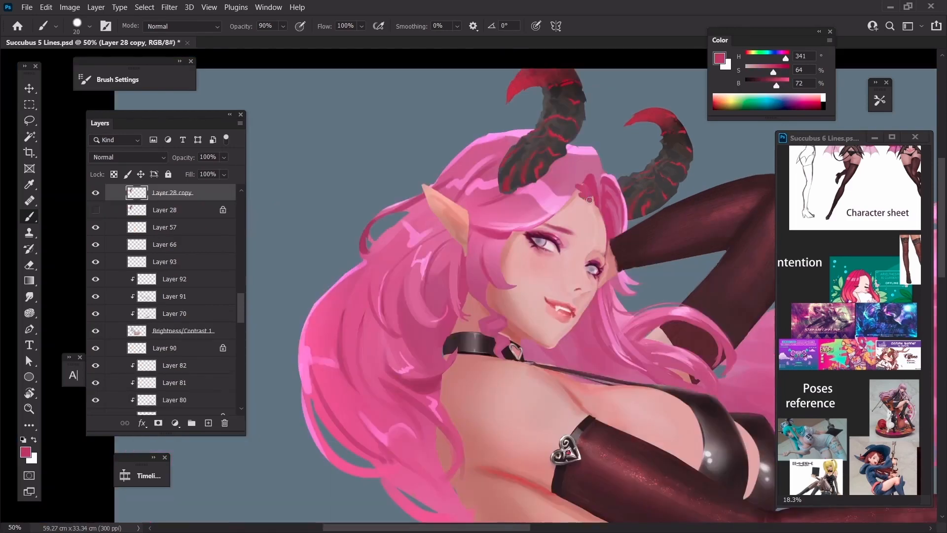
Step: Paint a dark pink hairline at the top of the forehead on Layer 28 copy with H 341, S 64, B 72
drag(590, 200, 585, 185)
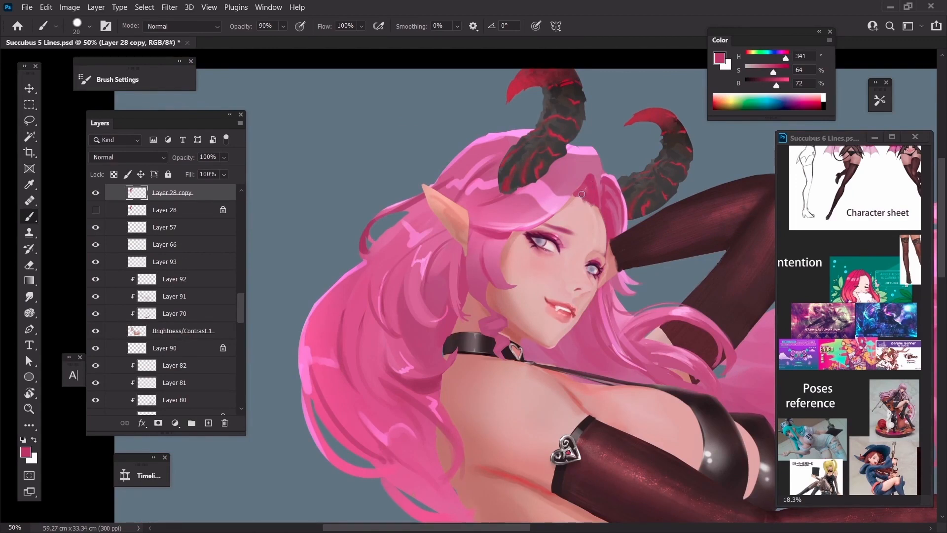
key(ctrl+plus)
key(ctrl+plus)
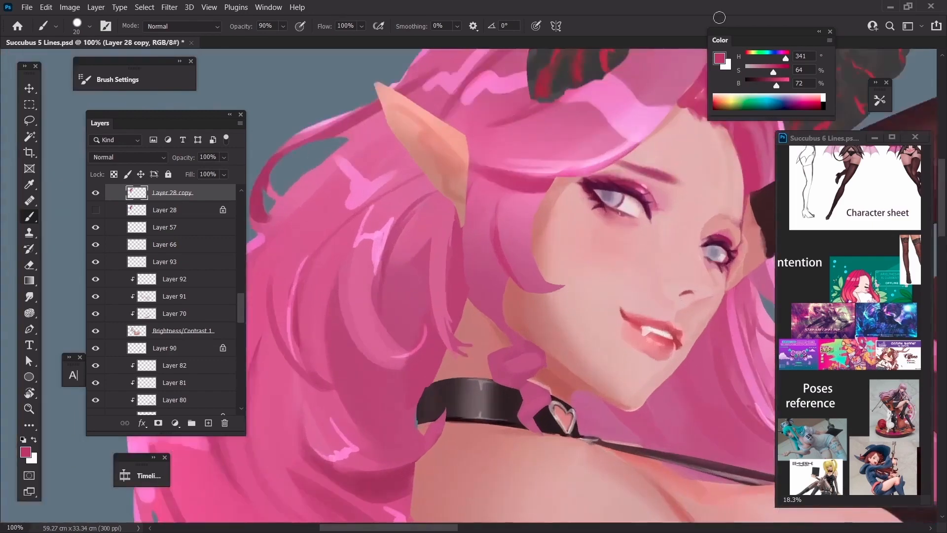
drag(693, 143, 555, 256)
key(bracketright)
mouse_move(543, 213)
mouse_down()
mouse_move(550, 236)
mouse_move(556, 213)
mouse_move(570, 242)
mouse_move(572, 224)
mouse_move(582, 247)
mouse_up()
key(bracketleft)
key(bracketright)
drag(561, 198, 551, 211)
drag(543, 213, 532, 227)
alt+click(534, 210)
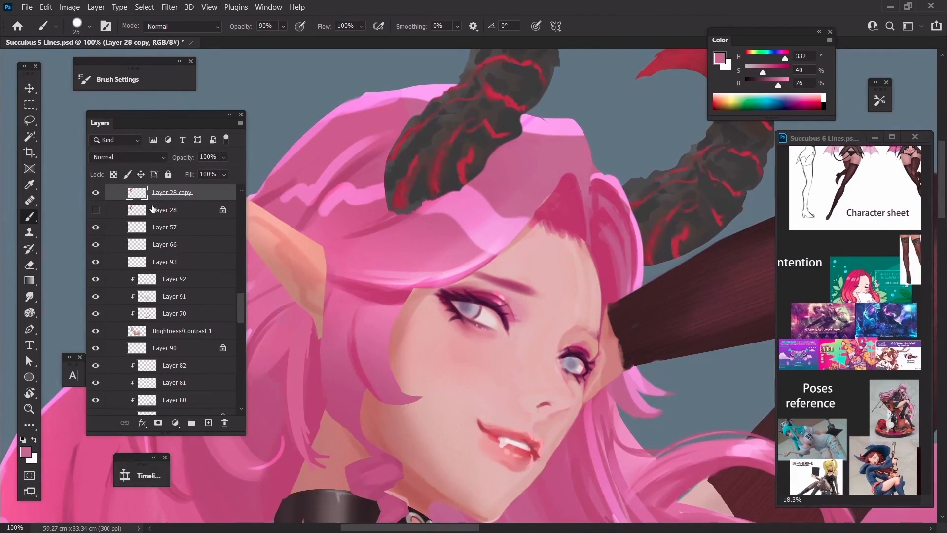
Step: Merge the clipped Layer 47 down into Layer 28 copy
scroll(153, 210, up, 3)
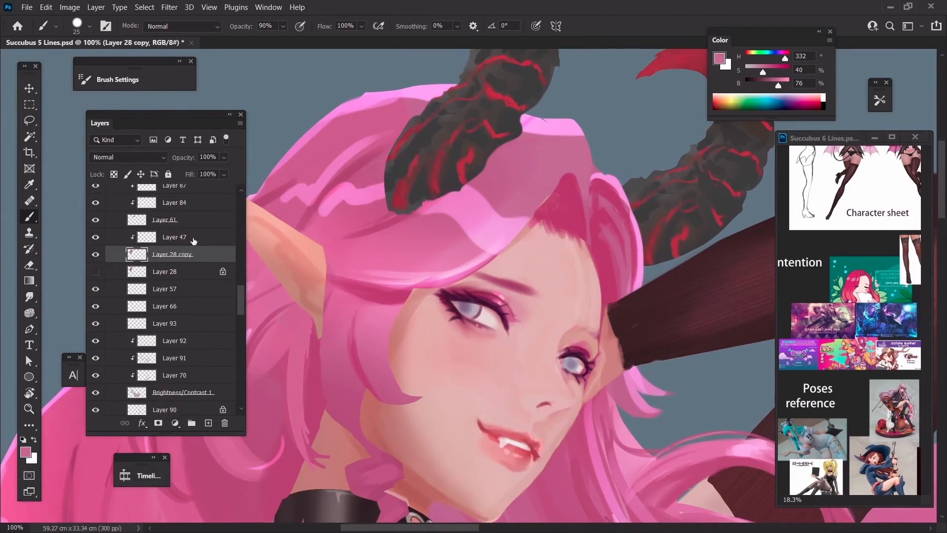
right_click(193, 240)
click(217, 375)
Step: Brush lighter pink H 332, S 40, B 76 into the dark hair parting above the forehead at brush size 25
alt+click(555, 183)
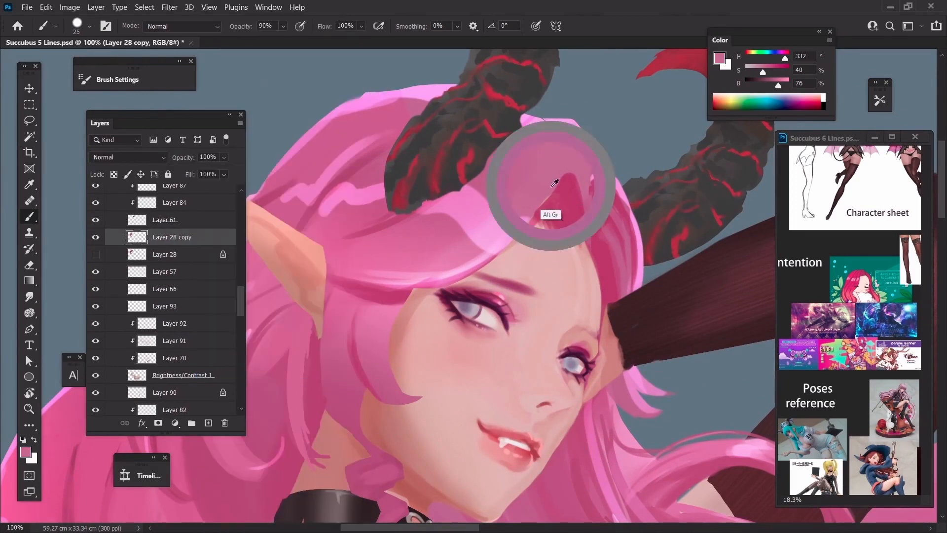
alt+click(518, 232)
alt+click(556, 184)
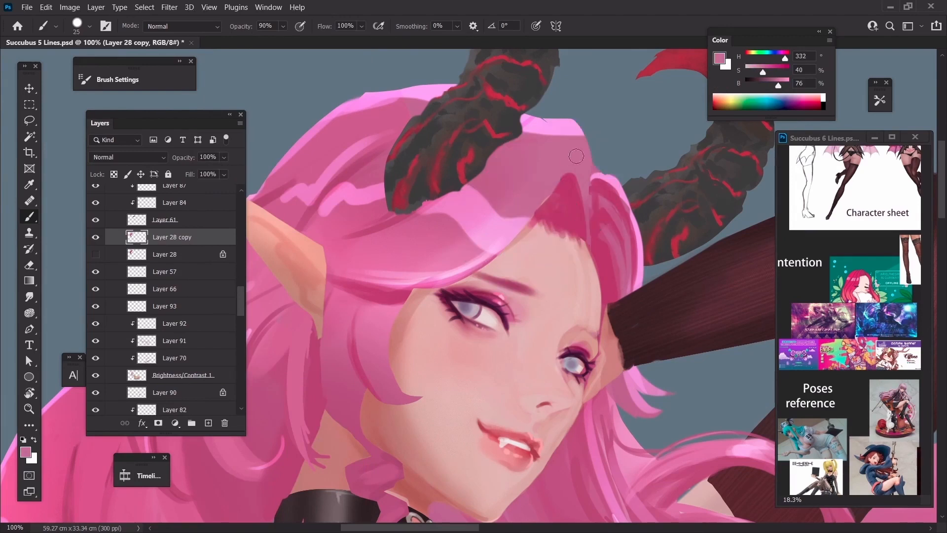
alt+click(564, 204)
alt+click(566, 172)
drag(569, 183, 564, 232)
mouse_move(563, 194)
mouse_down()
mouse_move(561, 219)
mouse_move(569, 209)
mouse_up()
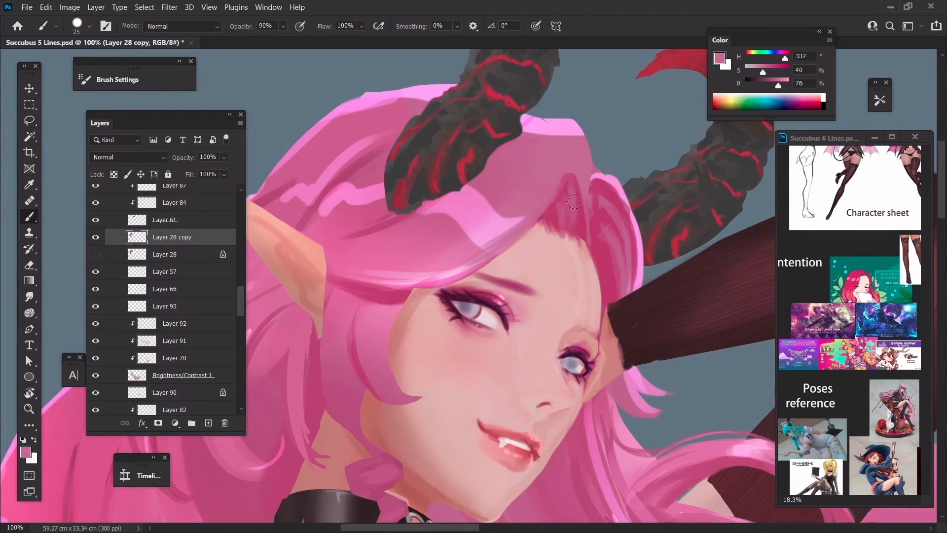
Step: Paint thin strands at the parting's peak with sampled H 339, S 56, B 73 at brush size 10
alt+click(574, 196)
key(bracketleft)
alt+click(577, 180)
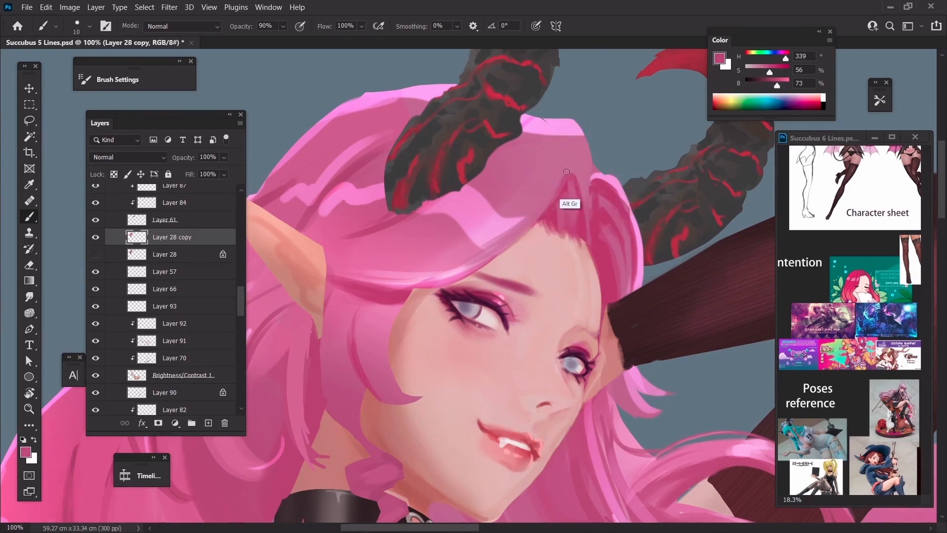
key(bracketright)
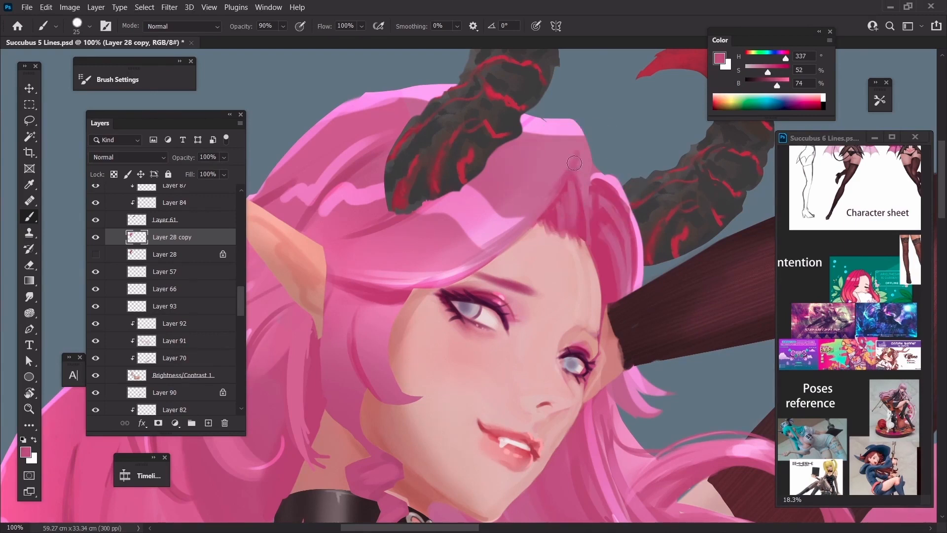
Step: Refine the fine strands along the forehead hairline with sampled pink H 337, S 49, B 74 at brush size 10
key(ctrl+minus)
key(ctrl+minus)
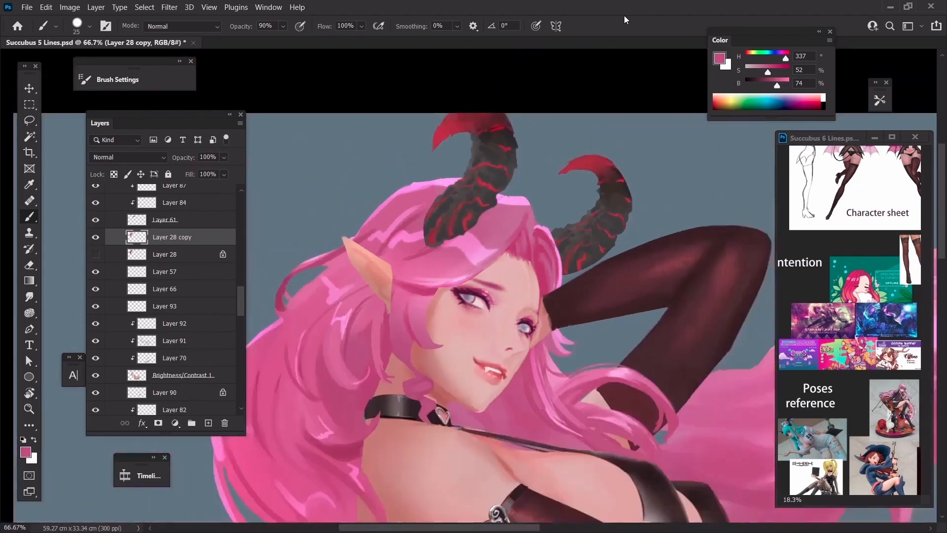
key(ctrl+plus)
key(ctrl+plus)
alt+click(565, 206)
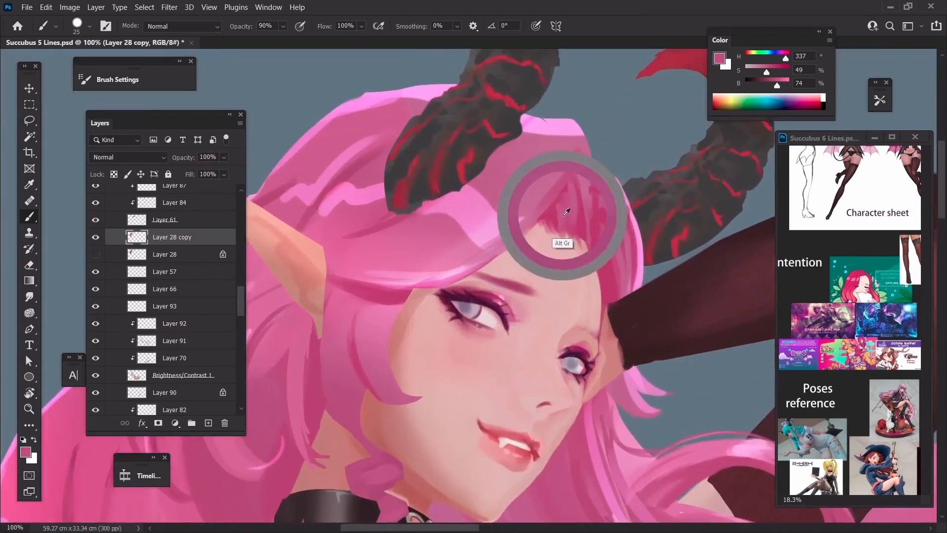
key(bracketleft)
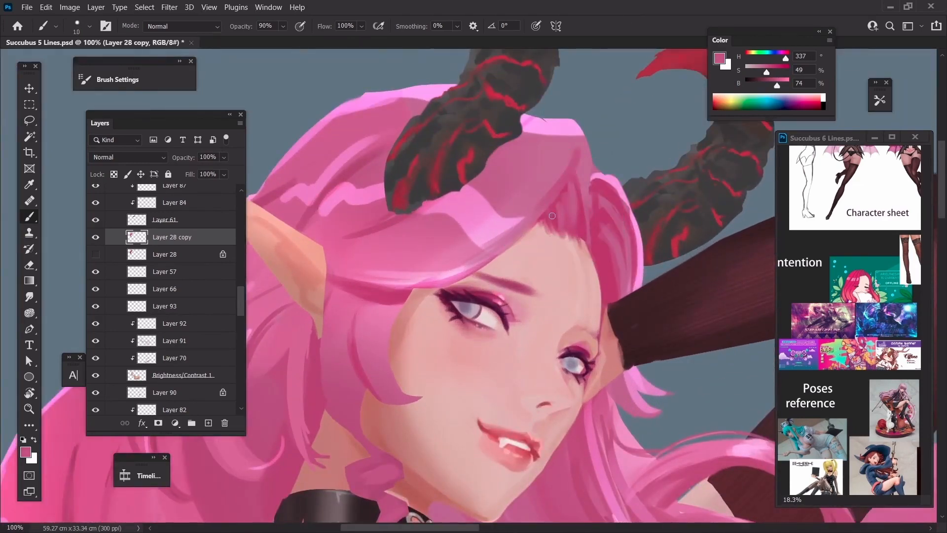
alt+click(554, 213)
key(bracketleft)
Step: Darken the inner shadow of the far hair lock on Layer 35 with sampled H 341, S 64, B 73
alt+click(611, 217)
key(bracketright)
ctrl+click(608, 254)
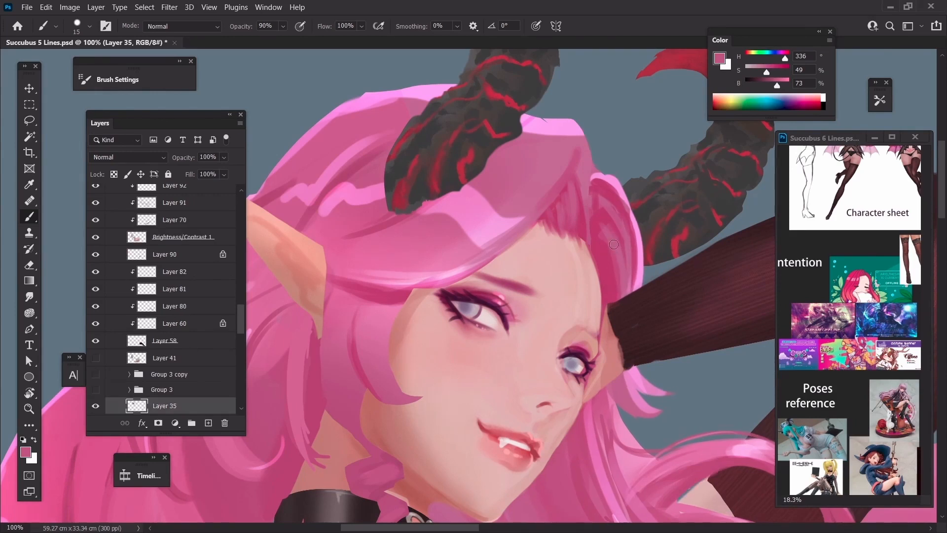
alt+click(622, 244)
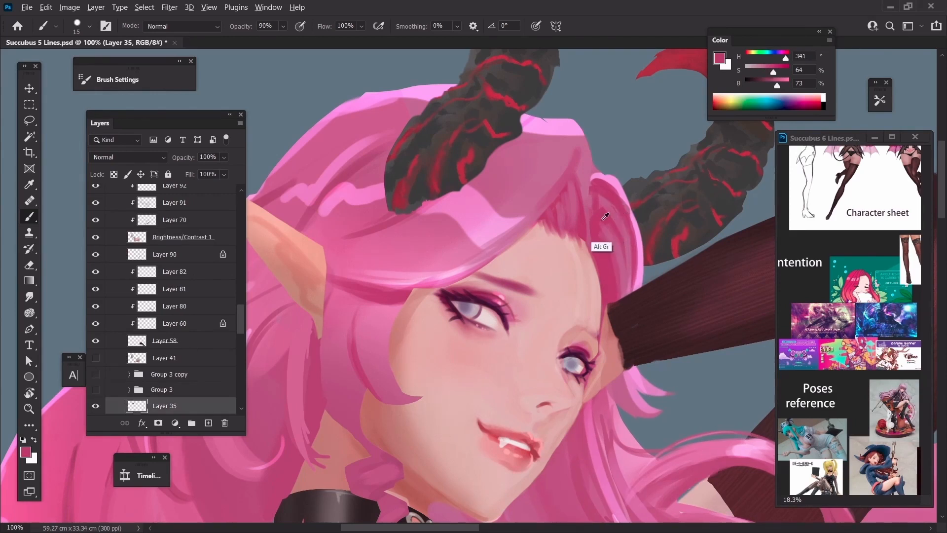
alt+click(619, 272)
key(bracketleft)
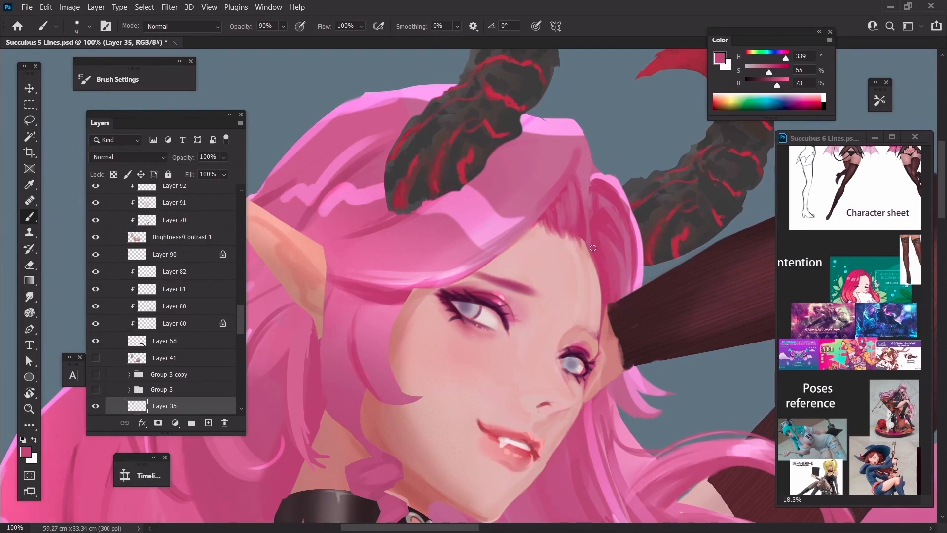
Step: Paint mid-tone strands into the far hair lock with sampled H 334, S 45, B 74 at brush size 15
alt+click(598, 223)
alt+click(622, 202)
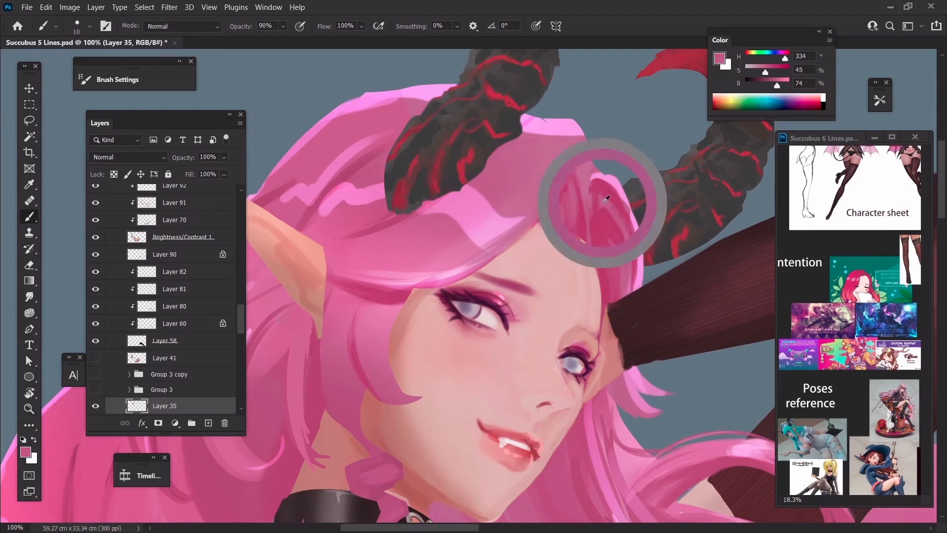
key(bracketright)
key(bracketright)
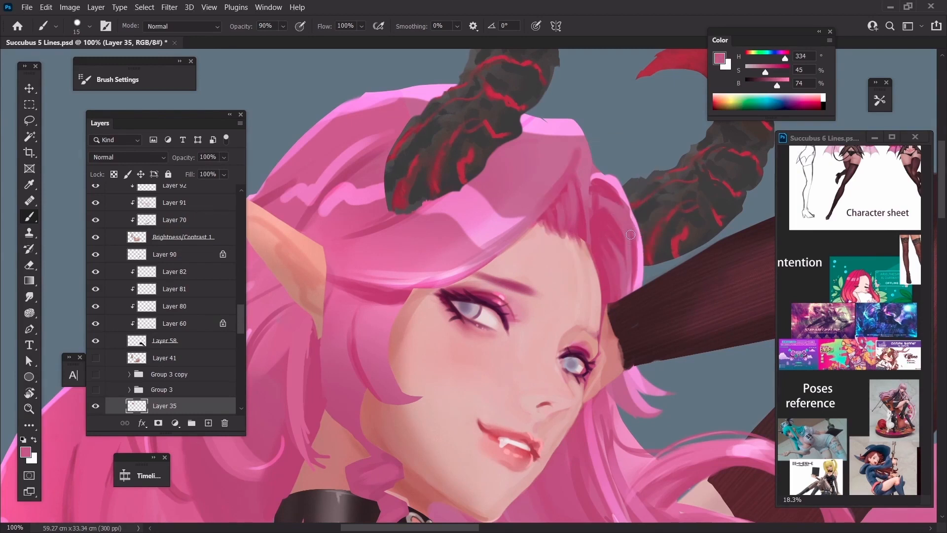
Step: Add fine dark strands to the upper part of the far lock with sampled H 340, S 62, B 72 at brush size 10
alt+click(599, 202)
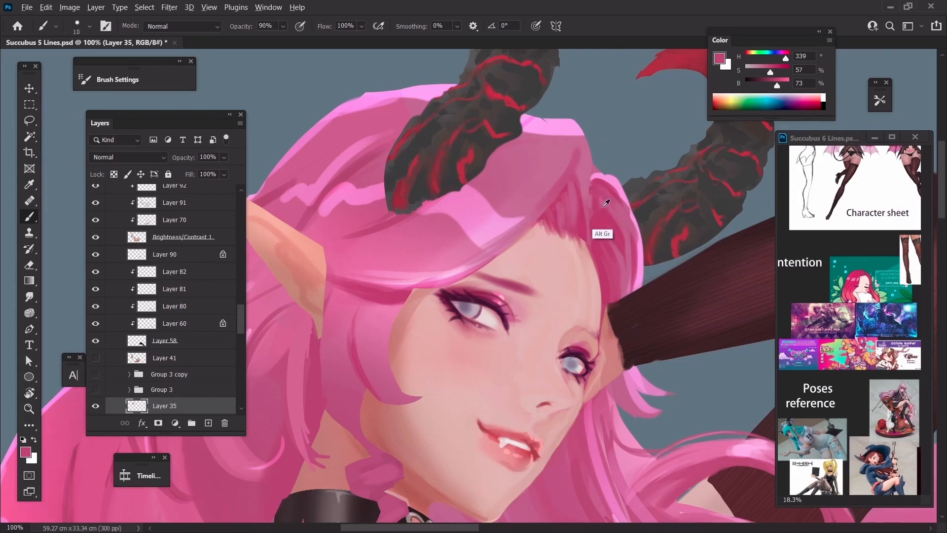
alt+click(602, 202)
alt+click(600, 195)
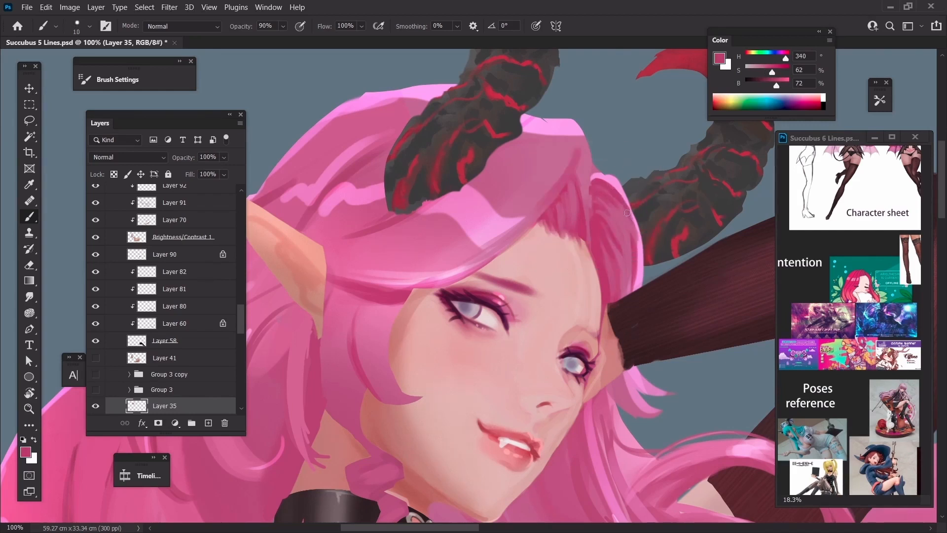
alt+click(630, 229)
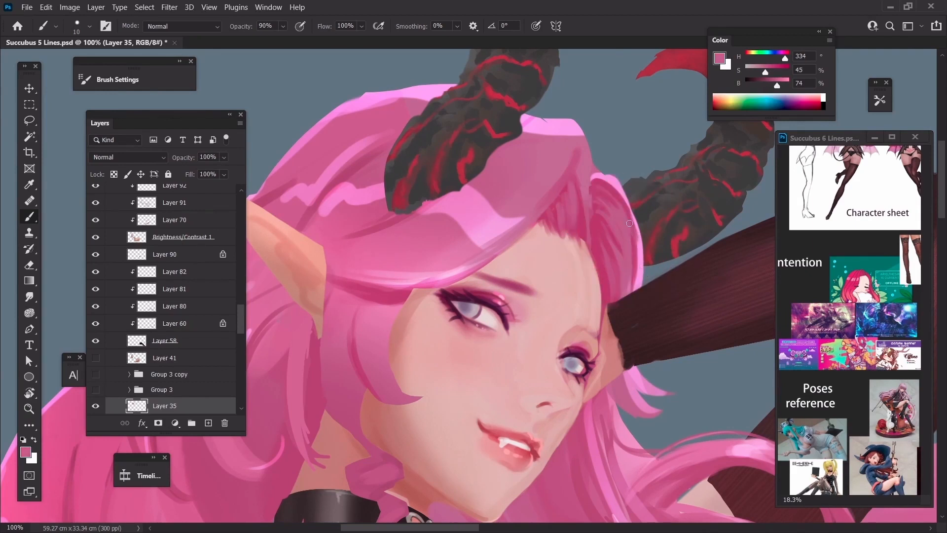
Step: Paint a thin highlight down the far edge of the bangs on Layer 28 copy with H 304, S 31, B 98 at brush size 9
ctrl+click(591, 180)
alt+click(570, 129)
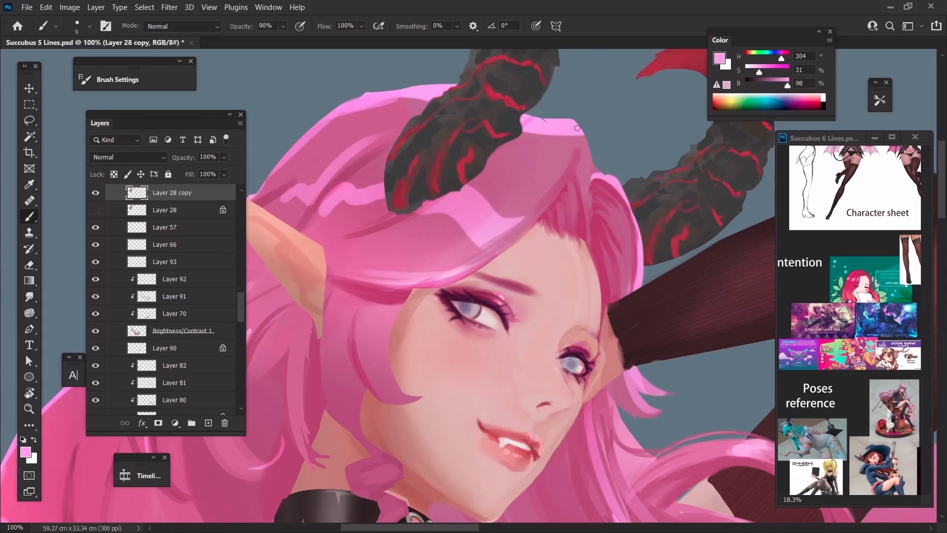
drag(577, 128, 586, 176)
Step: Blend the bangs into the hairline with sampled pinks H 311, S 30, B 94 and H 332, S 40, B 76 at brush size 25
alt+click(560, 198)
alt+click(560, 180)
key(bracketright)
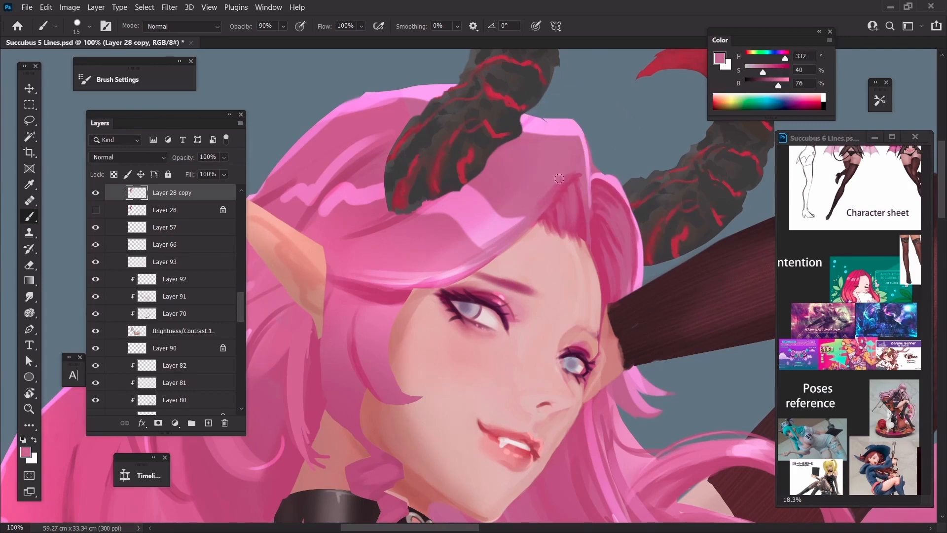
alt+click(484, 217)
key(bracketright)
key(bracketright)
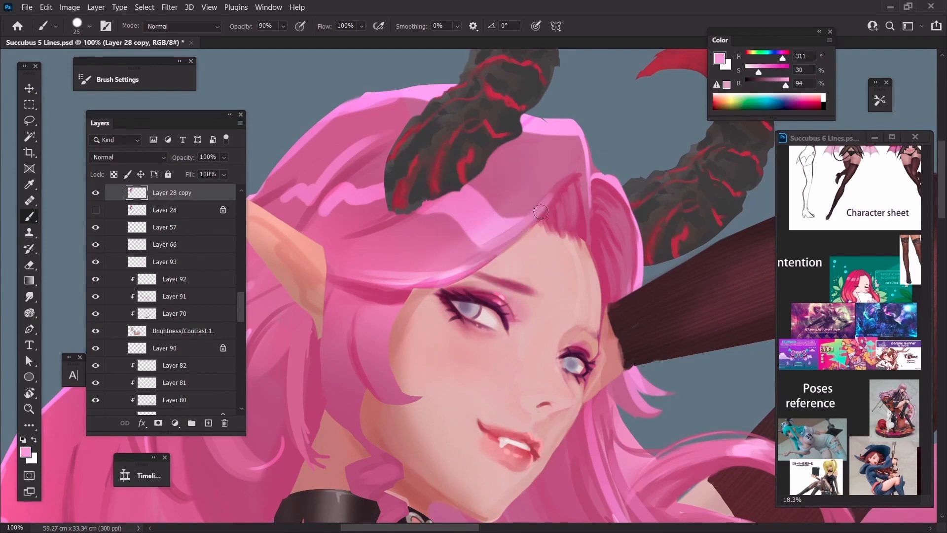
alt+click(557, 182)
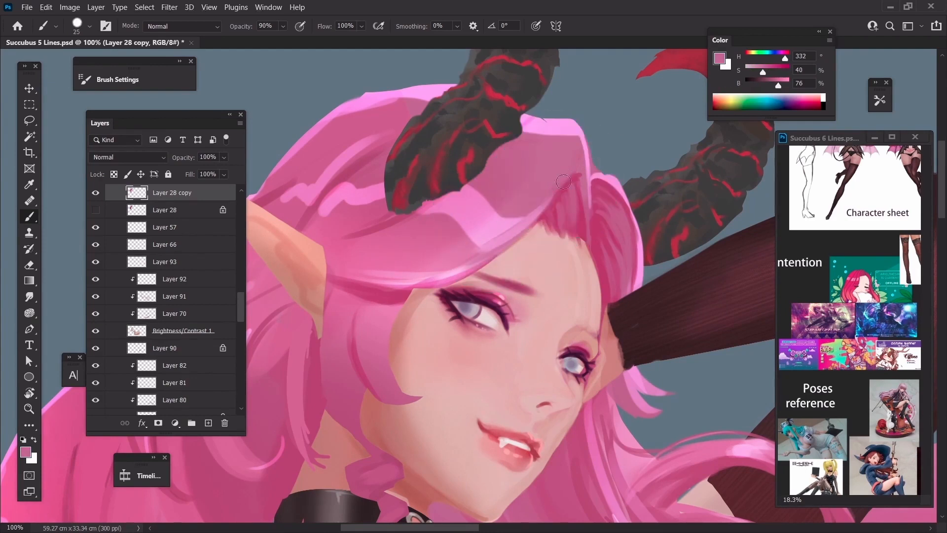
drag(561, 185, 578, 170)
Step: Brush a light pink streak from the bangs' upper corner across their shadowed area at brush size 35
alt+click(577, 132)
key(bracketright)
key(bracketright)
mouse_move(580, 135)
mouse_down()
mouse_move(536, 164)
mouse_move(560, 143)
mouse_move(505, 170)
mouse_up()
alt+click(546, 142)
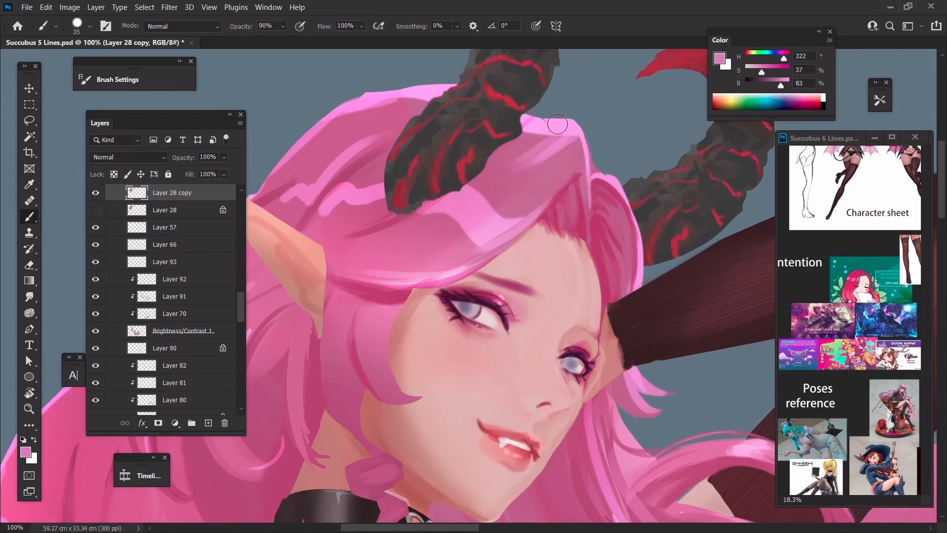
Step: Deepen the bangs' shadow beside the parting with a darker pink H 342, S 60, B 73 stroke at brush size 40
alt+click(510, 172)
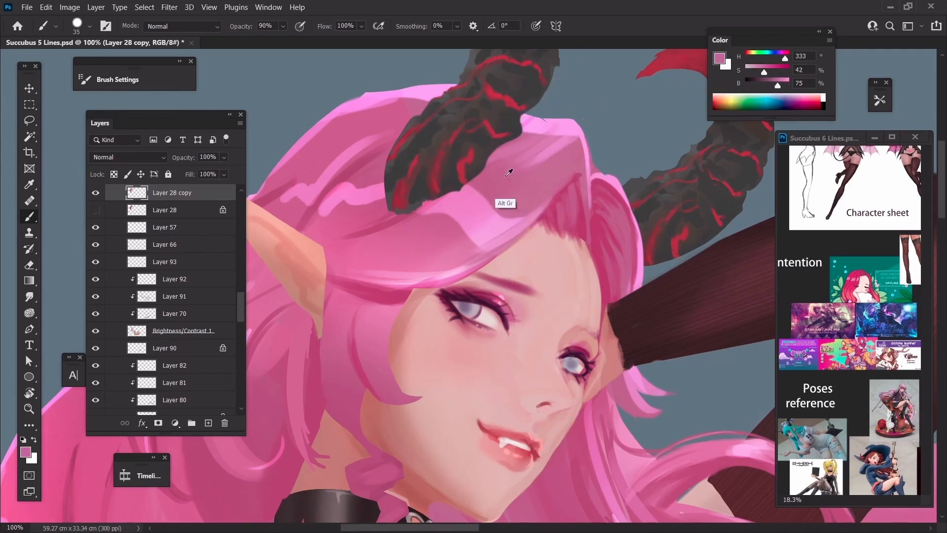
alt+click(548, 207)
key(bracketright)
drag(585, 143, 523, 205)
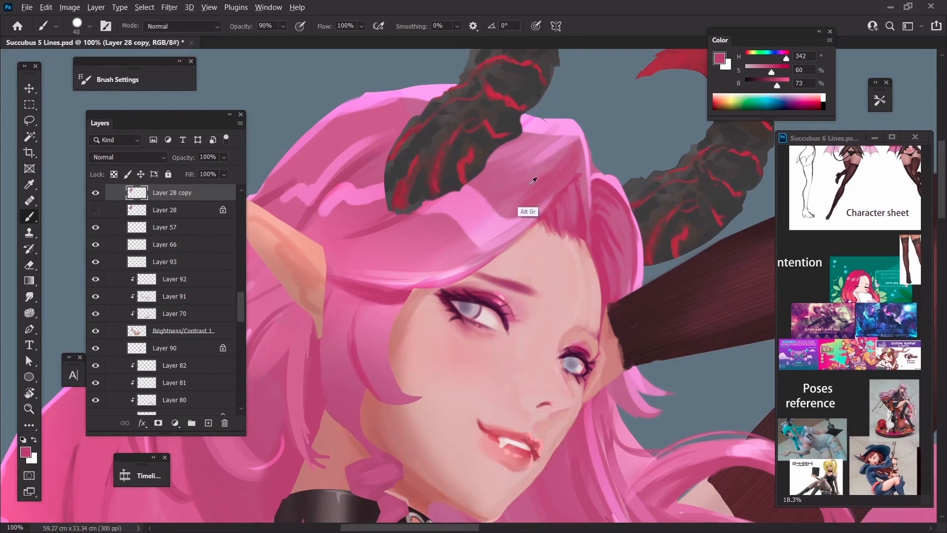
Step: Blend the bangs' shadow toward their lower highlight with sampled pinks H 338, S 51, B 74, H 336, S 45, B 79 and H 312, S 29, B 95
alt+click(533, 210)
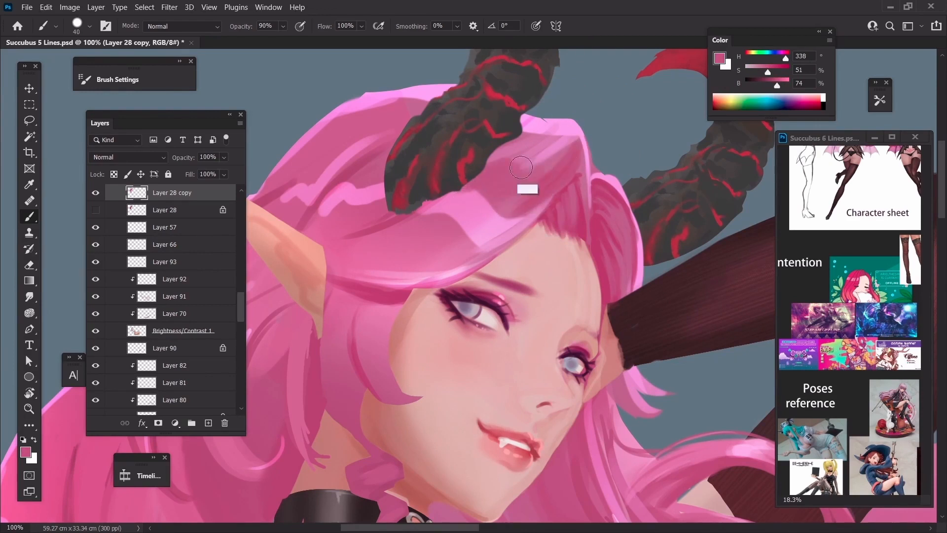
alt+click(516, 153)
alt+click(505, 189)
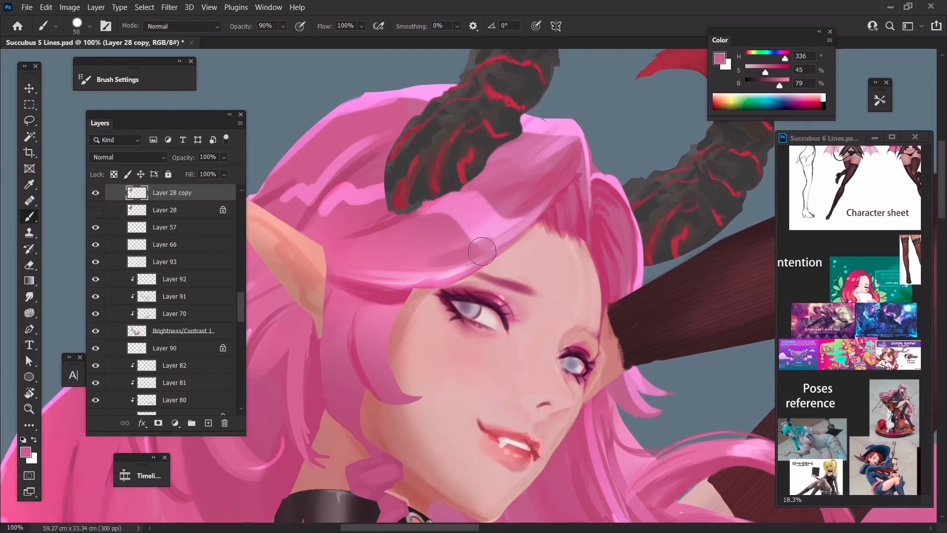
alt+click(488, 229)
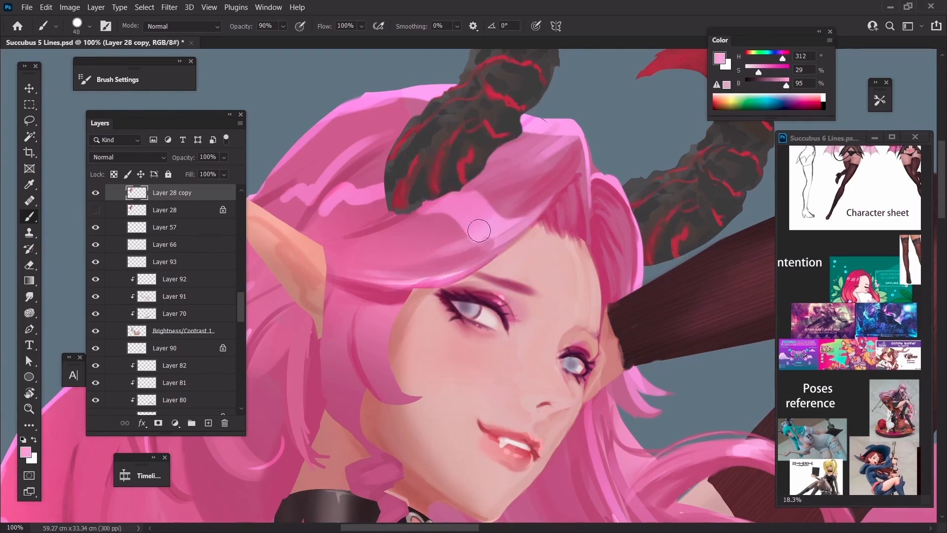
key(bracketleft)
alt+click(474, 242)
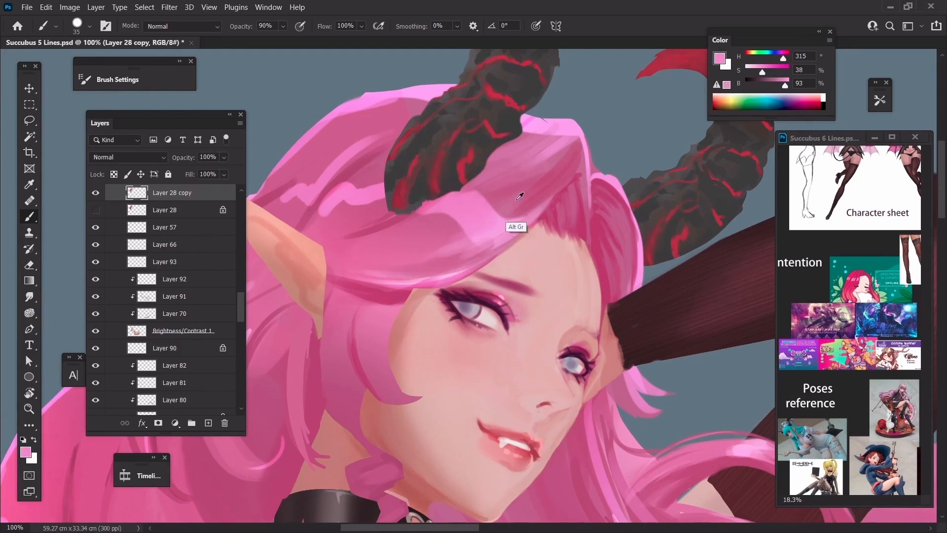
Step: Smooth the bangs between the parting and the near horn's base with H 337, S 49, B 75 and H 330, S 42, B 78 at brush size 35
alt+click(519, 190)
drag(519, 190, 523, 193)
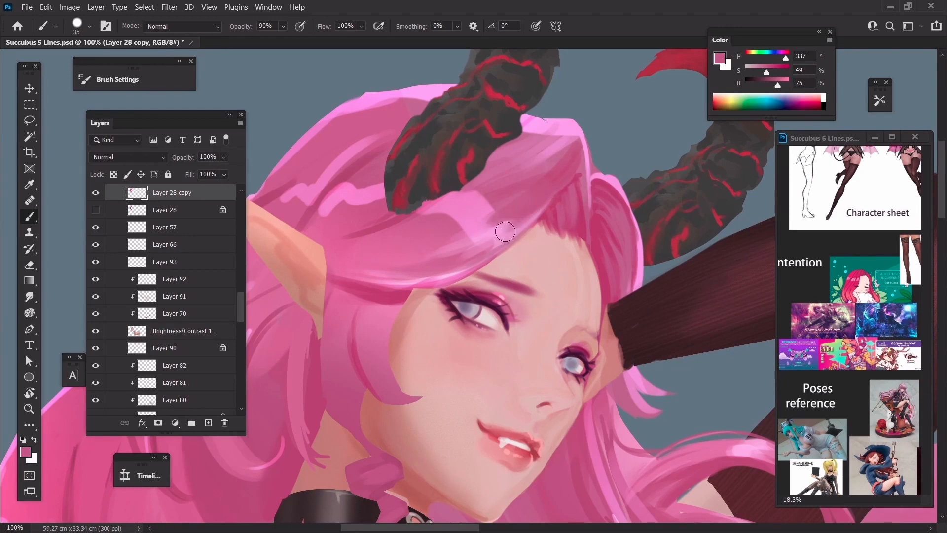
alt+click(475, 200)
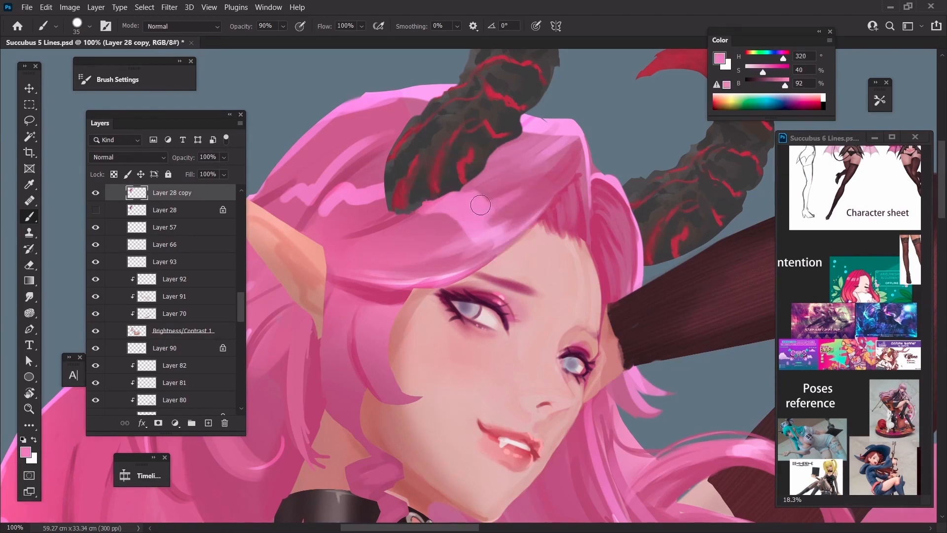
alt+click(503, 197)
drag(502, 187, 449, 206)
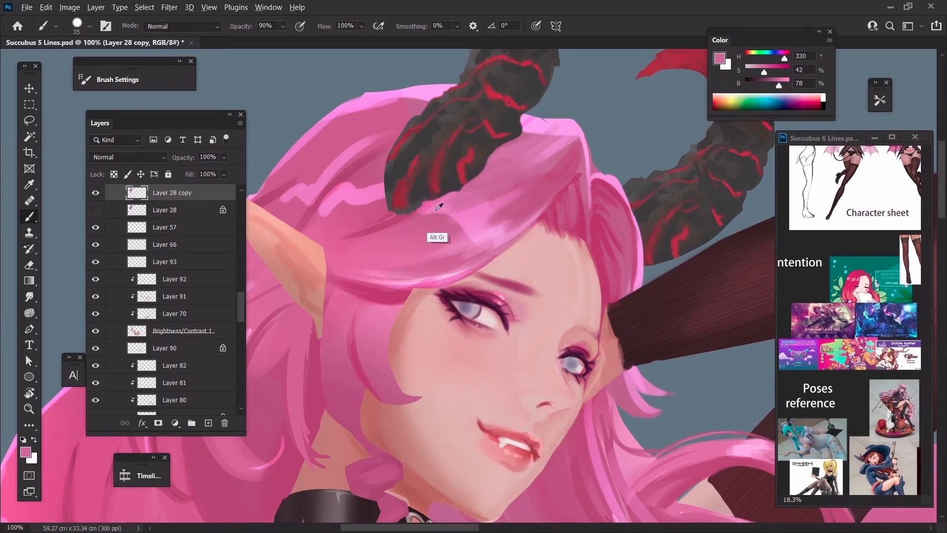
alt+click(442, 206)
key(bracketleft)
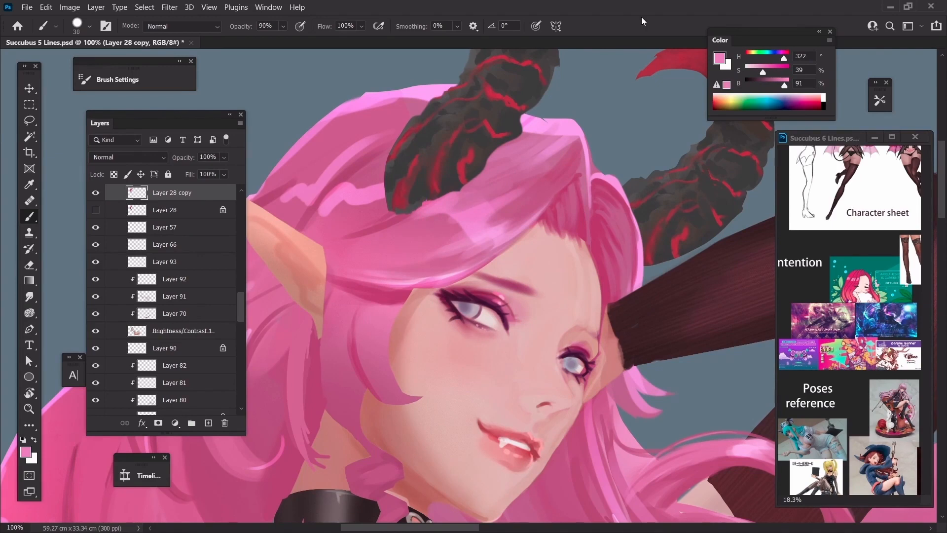
Step: Paint lighter strands over the hair between the ear and near horn with sampled pinks, including H 323, S 43, B 95 at brush size 30
alt+click(374, 229)
key(bracketright)
key(bracketright)
mouse_move(317, 235)
mouse_down()
mouse_move(326, 233)
mouse_move(321, 213)
mouse_move(306, 242)
mouse_move(456, 280)
mouse_move(461, 292)
mouse_move(444, 277)
mouse_move(531, 225)
mouse_up()
key(bracketleft)
alt+click(502, 255)
mouse_move(491, 267)
mouse_down()
mouse_move(538, 227)
mouse_move(531, 244)
mouse_up()
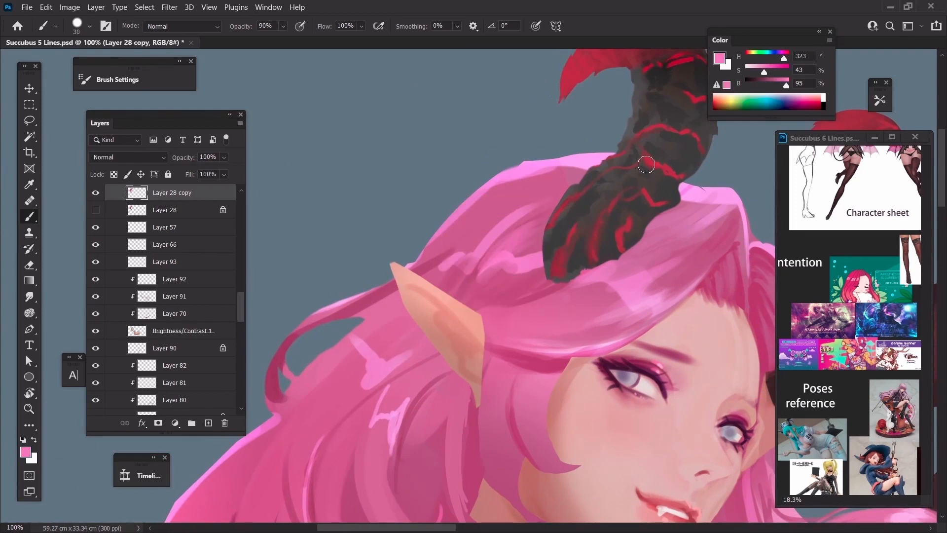
Step: Shade the crown from the ear tip up toward the near horn with H 338, S 54, B 72 at brush sizes 35 and 40
alt+click(439, 259)
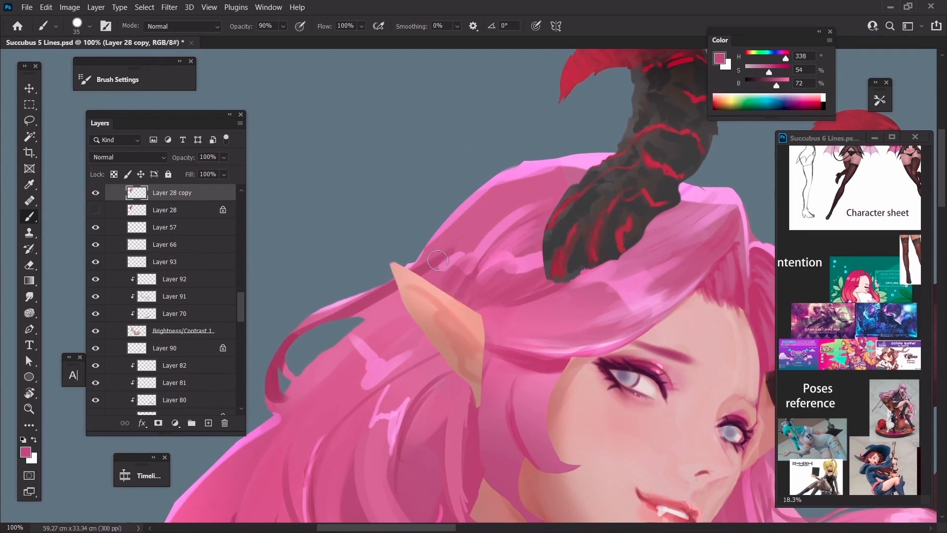
mouse_move(436, 264)
mouse_down()
mouse_move(488, 229)
mouse_move(470, 223)
mouse_move(457, 245)
mouse_move(514, 200)
mouse_move(455, 239)
mouse_move(527, 213)
mouse_move(517, 196)
mouse_move(468, 234)
mouse_move(551, 180)
mouse_move(548, 243)
mouse_move(527, 191)
mouse_move(491, 197)
mouse_move(598, 202)
mouse_move(521, 196)
mouse_move(539, 174)
mouse_move(590, 193)
mouse_move(579, 166)
mouse_up()
key(bracketright)
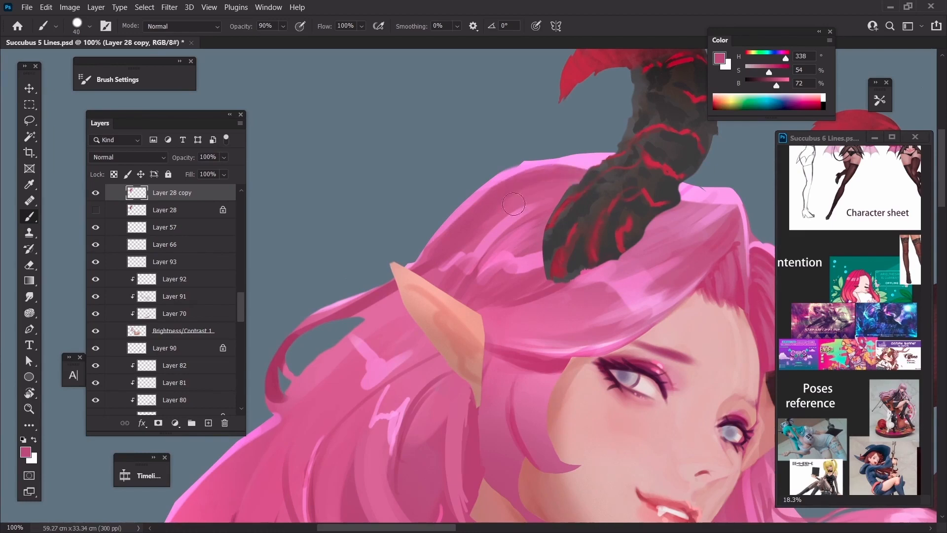
Step: Retouch the forehead skin below the hairline on the Brightness/Contrast 1 layer with sampled H 14, S 23, B 87 at brush sizes 50 and 60
key(ctrl+minus)
key(ctrl+minus)
key(ctrl+minus)
key(ctrl+minus)
key(ctrl+minus)
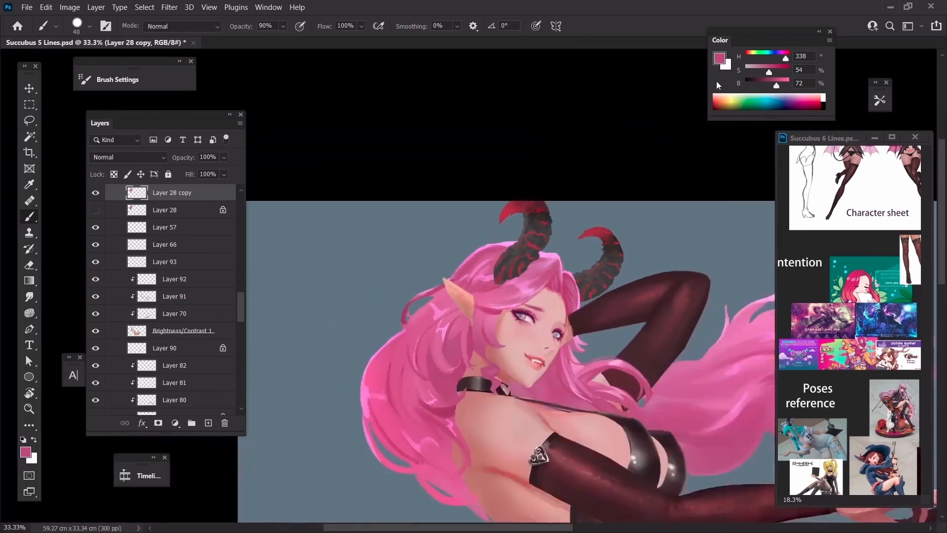
key(ctrl+plus)
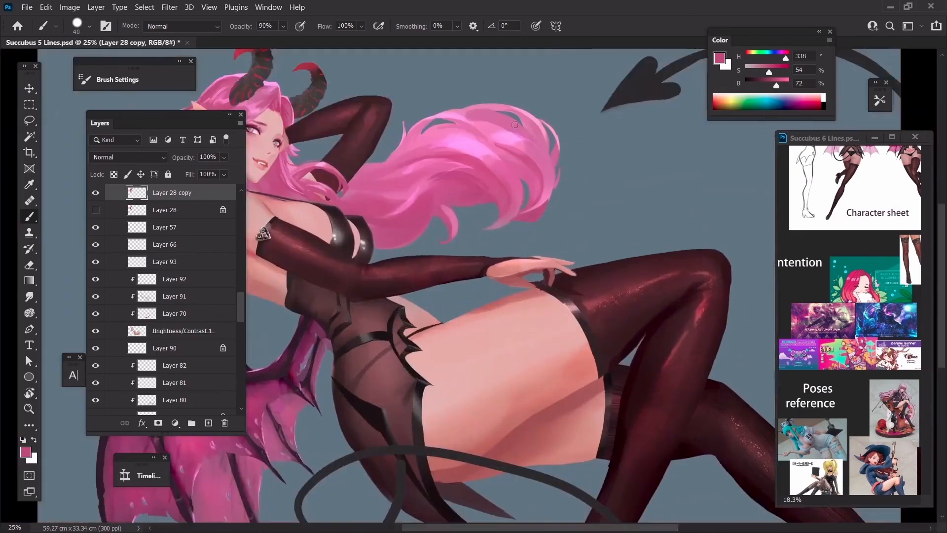
key(ctrl+plus)
key(ctrl+plus)
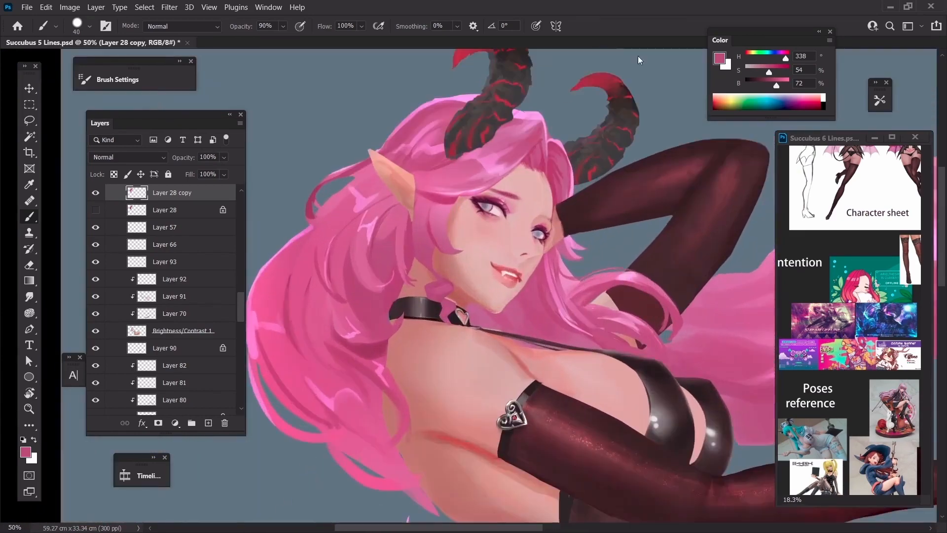
ctrl+click(630, 57)
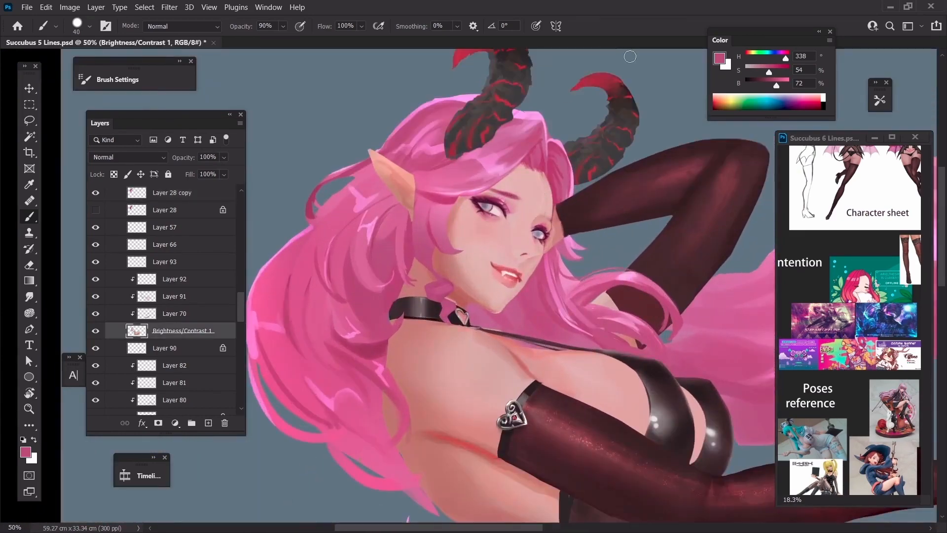
alt+click(535, 211)
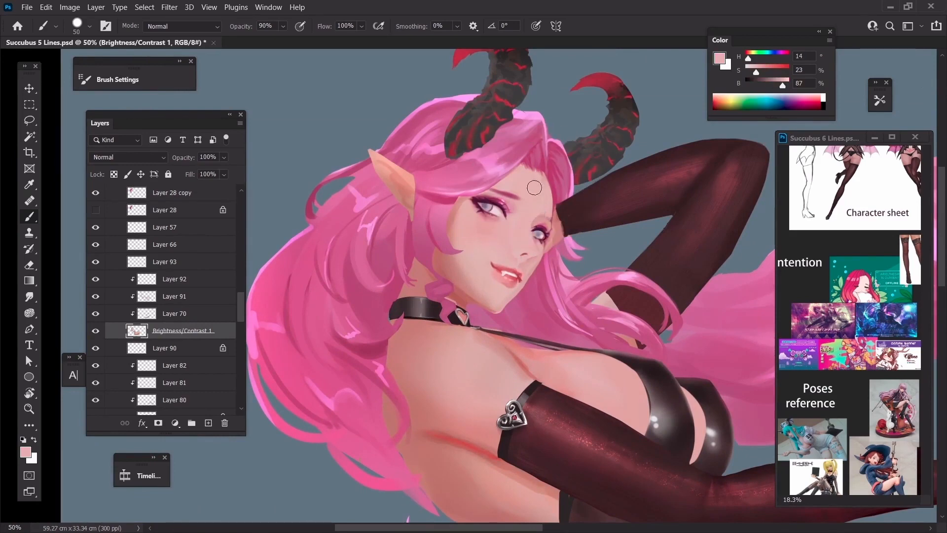
key(bracketright)
Step: Refine the upper bangs beside the parting on Layer 28 copy with H 338, S 51, B 74 and H 322, S 37, B 83 at brush sizes 20 and 25
key(ctrl+minus)
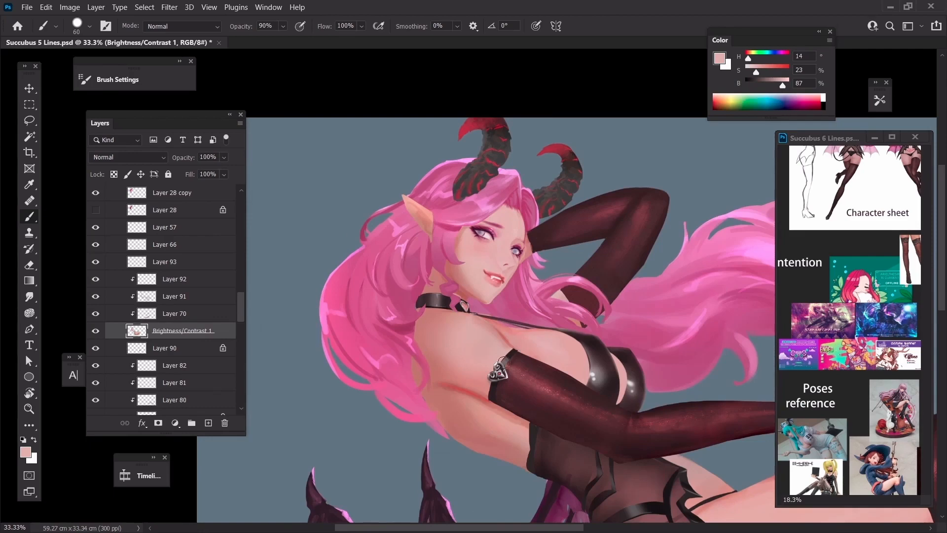
drag(644, 286, 533, 242)
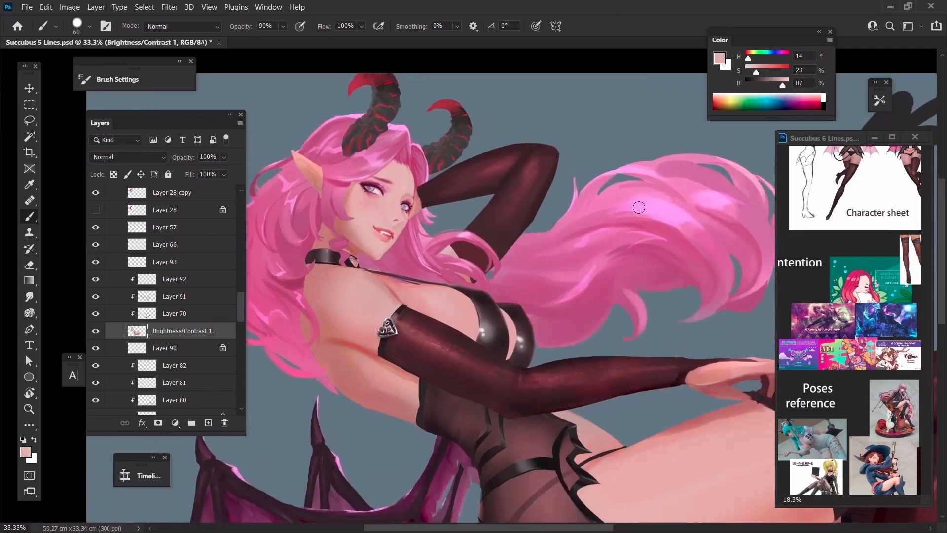
mouse_move(410, 204)
mouse_down()
mouse_move(676, 261)
mouse_move(513, 214)
mouse_up()
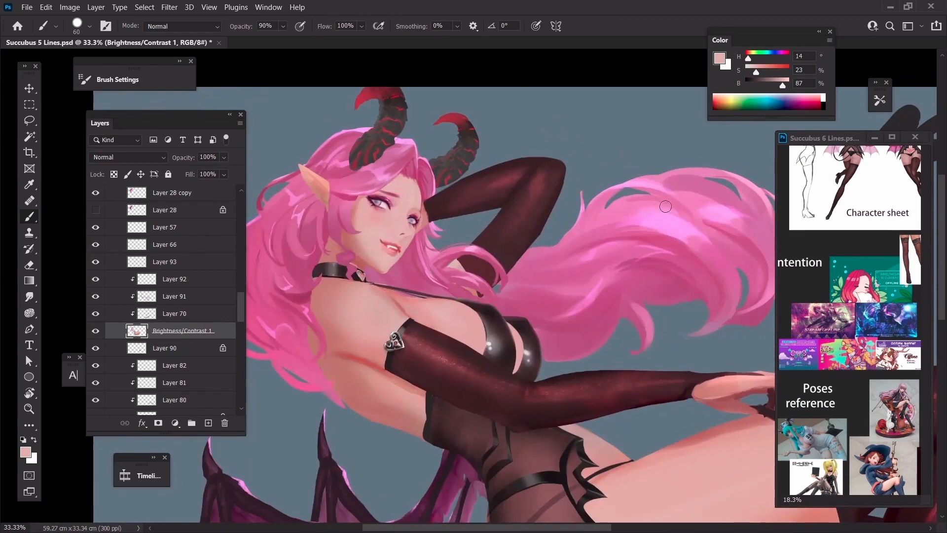
scroll(705, 168, up, 1)
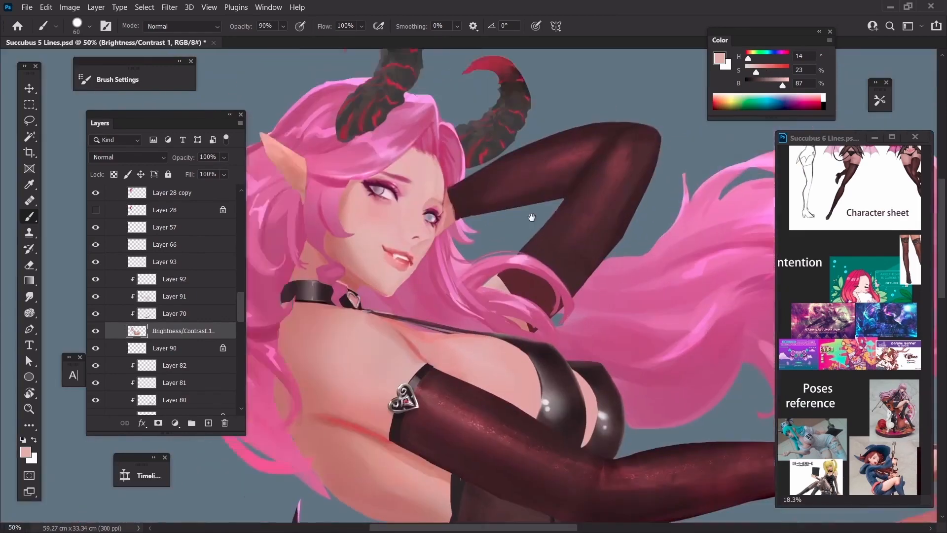
scroll(550, 303, up, 1)
ctrl+click(558, 302)
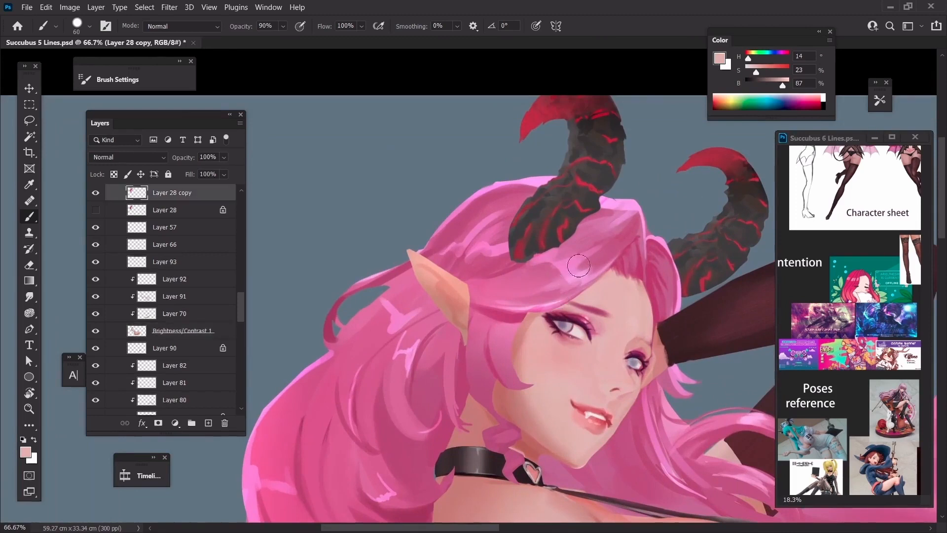
alt+click(481, 232)
key(bracketright)
alt+click(615, 230)
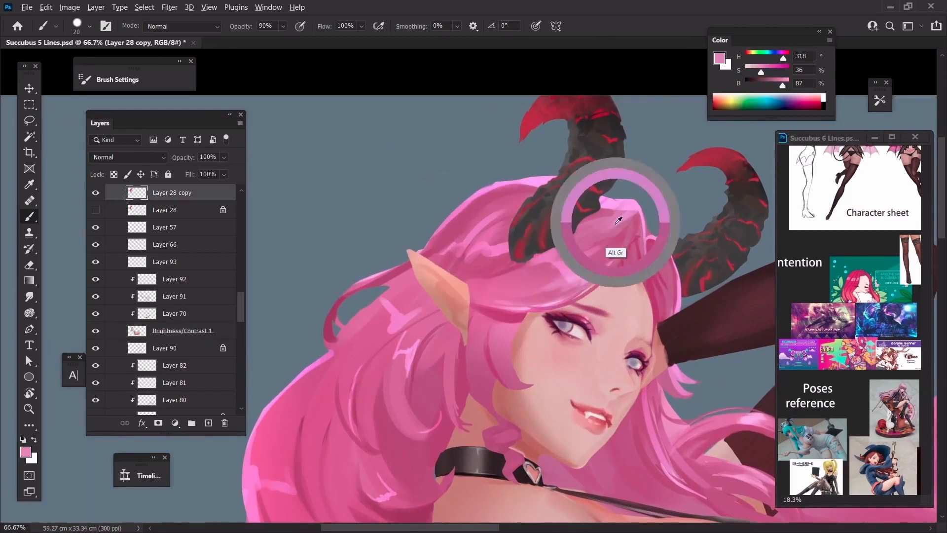
alt+click(627, 229)
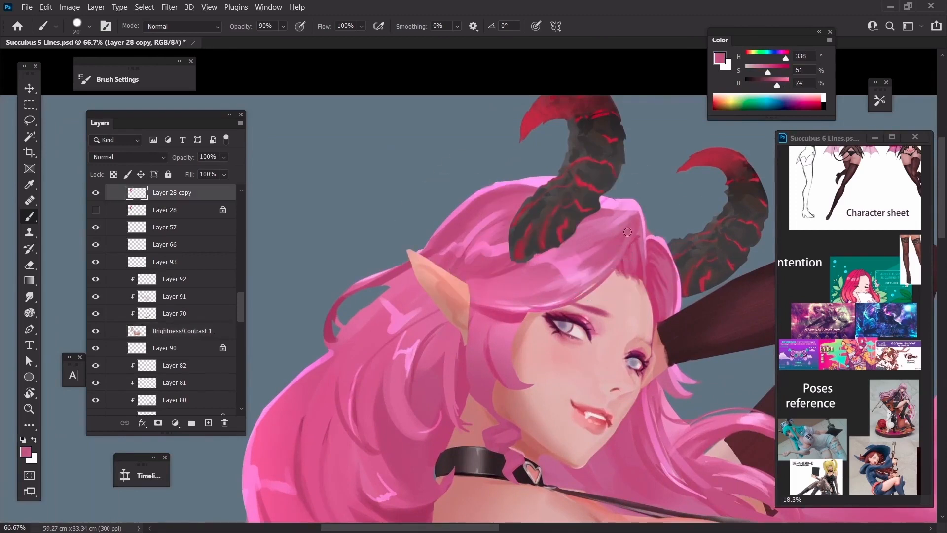
alt+click(621, 205)
key(bracketright)
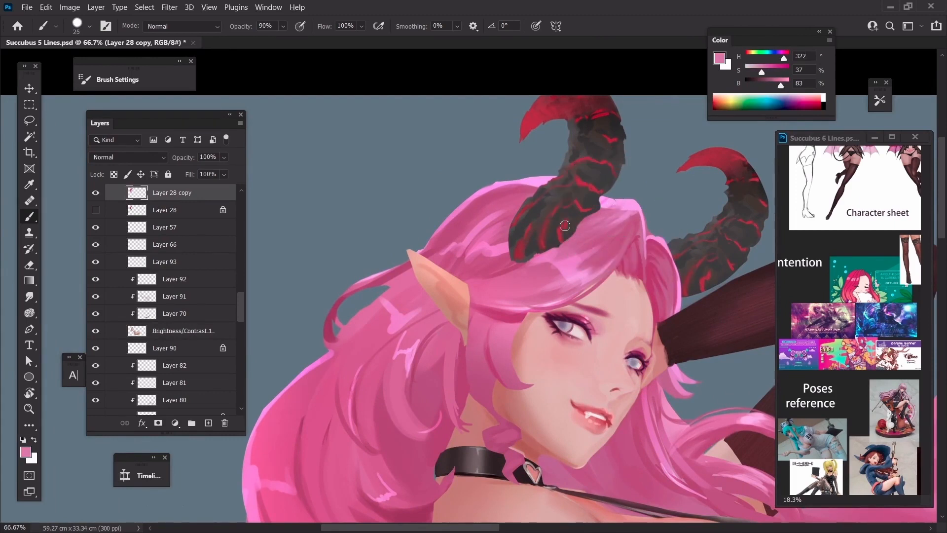
Step: Blend the crown hair behind the near horn toward the ear tip with H 337, S 51, B 74 and H 336, S 50, B 77, reducing the brush to 15
alt+click(513, 217)
key(bracketright)
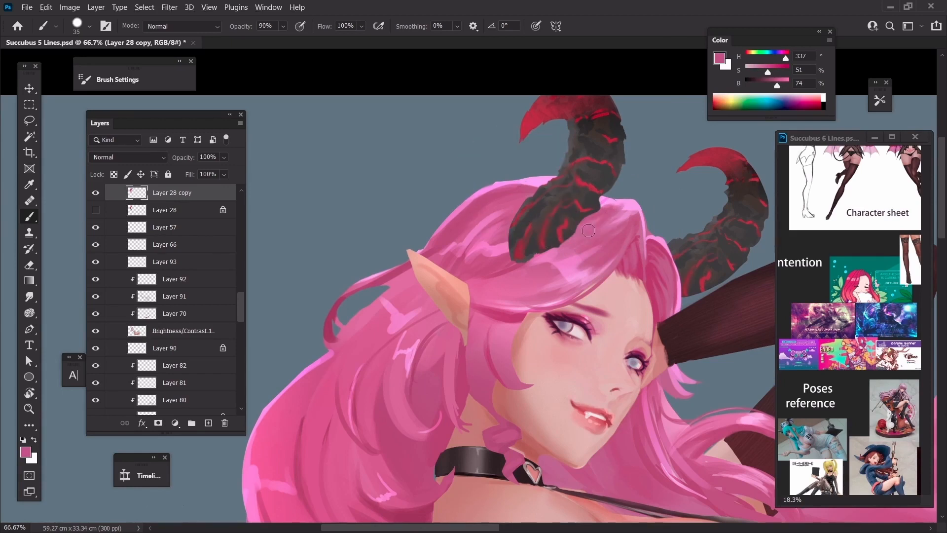
key(bracketleft)
key(bracketleft)
key(bracketleft)
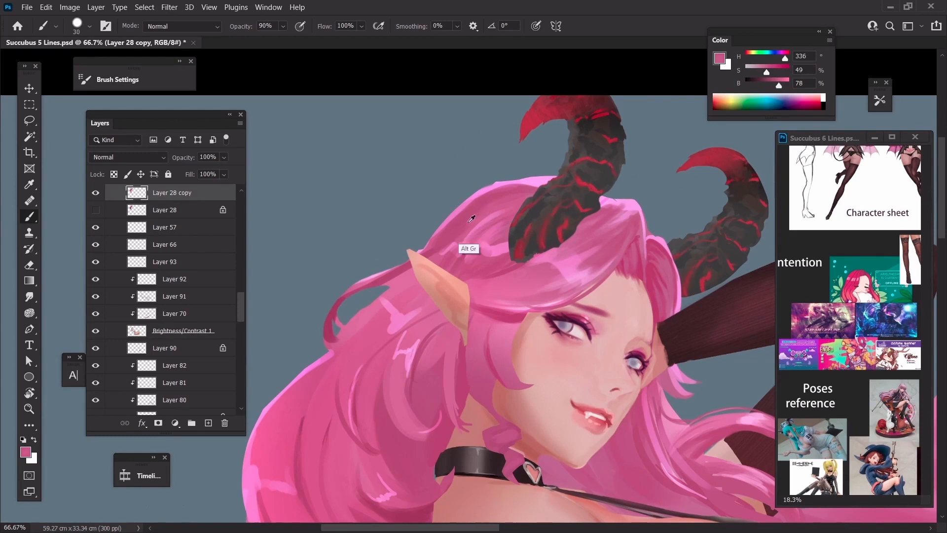
alt+click(503, 202)
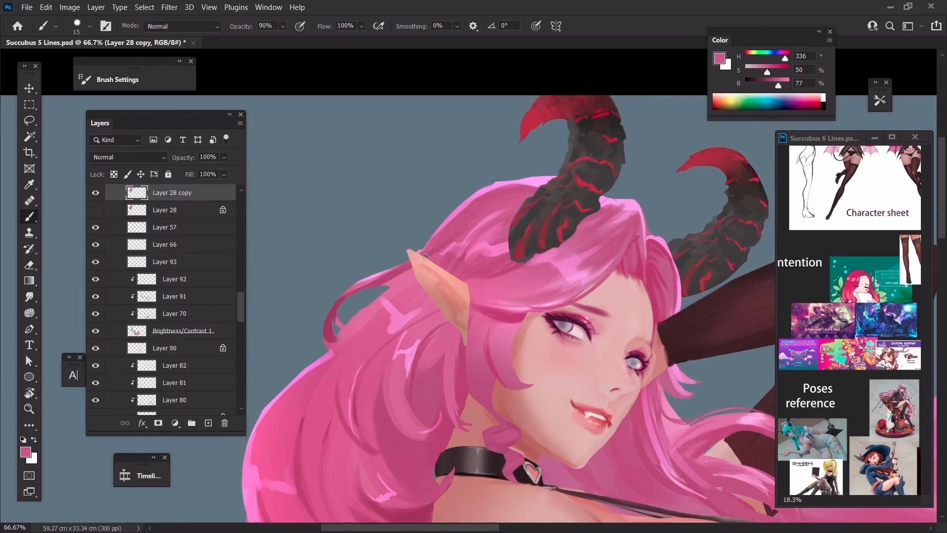
Step: Brush the sampled pink H 335, S 46, B 80 into the lower part of the bangs at brush size 20
key(ctrl+minus)
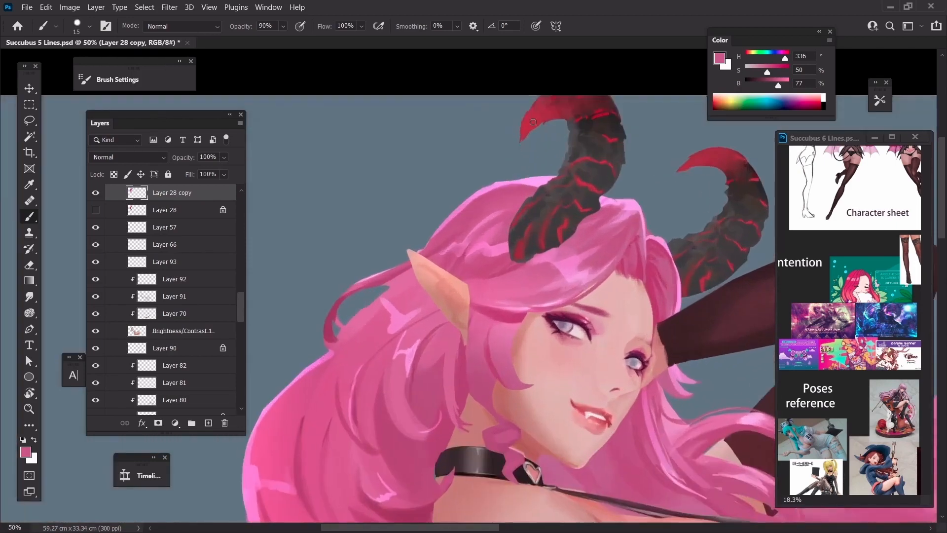
key(ctrl+plus)
alt+click(546, 277)
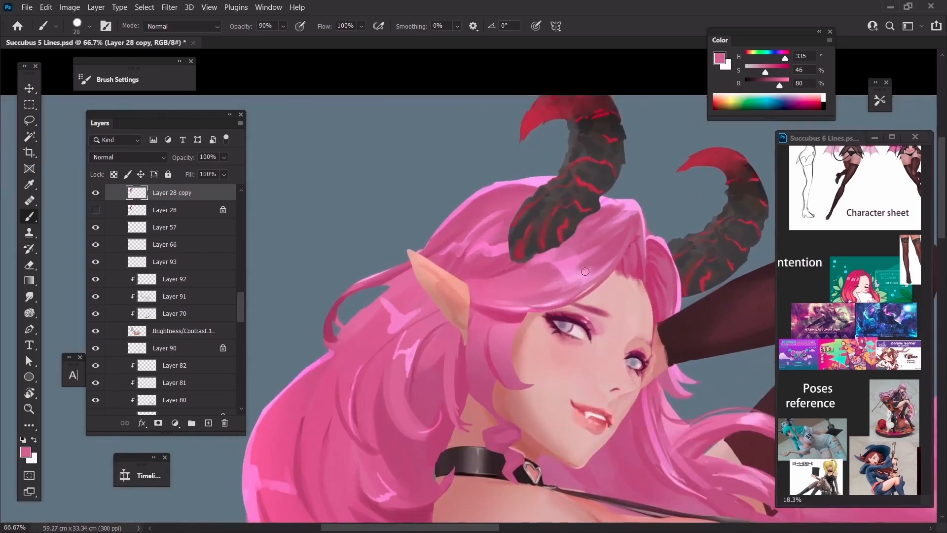
Step: Repaint the pointed ear on Layer 43 with sampled skin tones H 15, S 34, B 77 at brush size 40 and H 18, S 33, B 91 at size 35
key(bracketright)
key(bracketright)
key(bracketright)
ctrl+click(444, 258)
alt+click(445, 258)
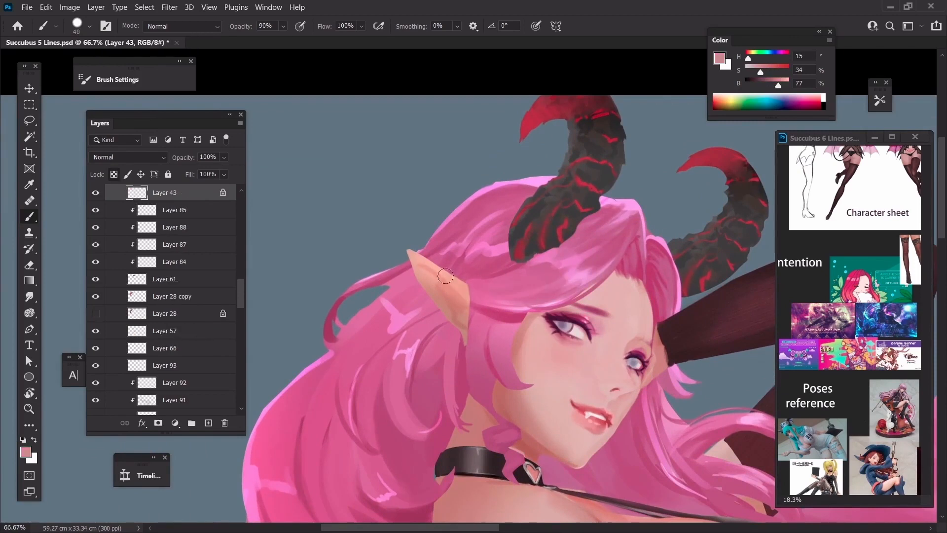
key(bracketleft)
alt+click(423, 258)
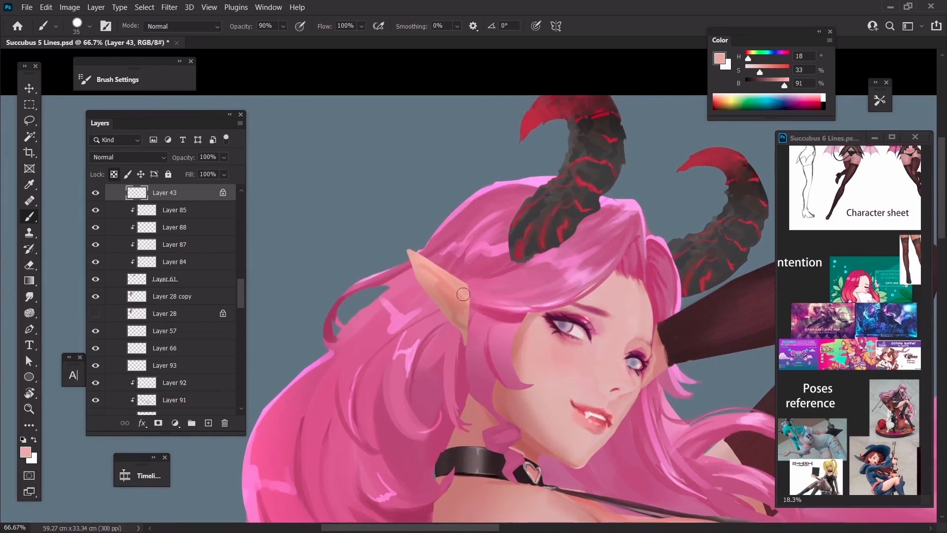
key(bracketright)
Step: Tint the inner ear with the dark pink H 339, S 66, B 61 at brush size 100 and blend it with H 9, S 44, B 80
alt+click(488, 346)
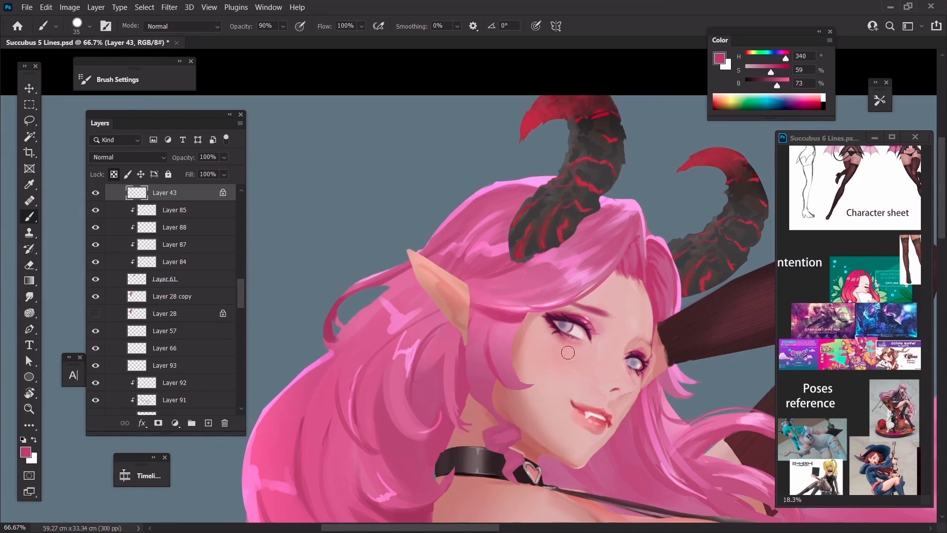
alt+click(579, 315)
key(bracketright)
key(bracketright)
key(bracketright)
key(bracketright)
key(bracketright)
key(bracketright)
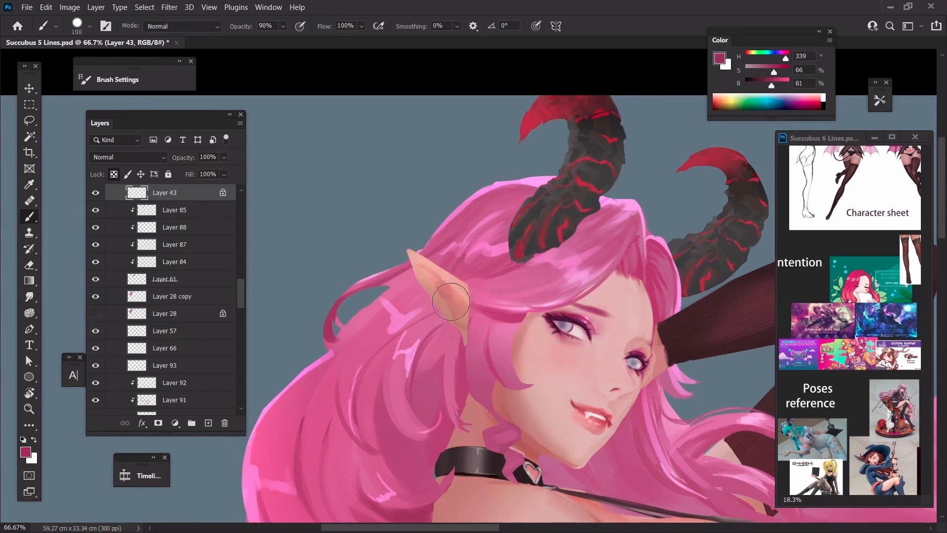
alt+click(443, 314)
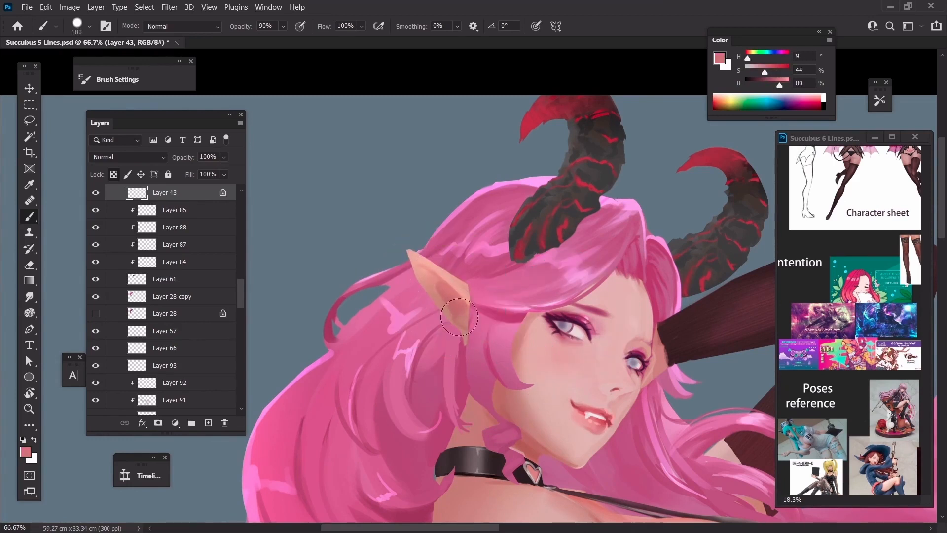
Step: Soften the ear's shading with the sampled light skin tone H 17, S 36, B 90 at brush size 125
alt+click(511, 406)
key(bracketright)
key(bracketright)
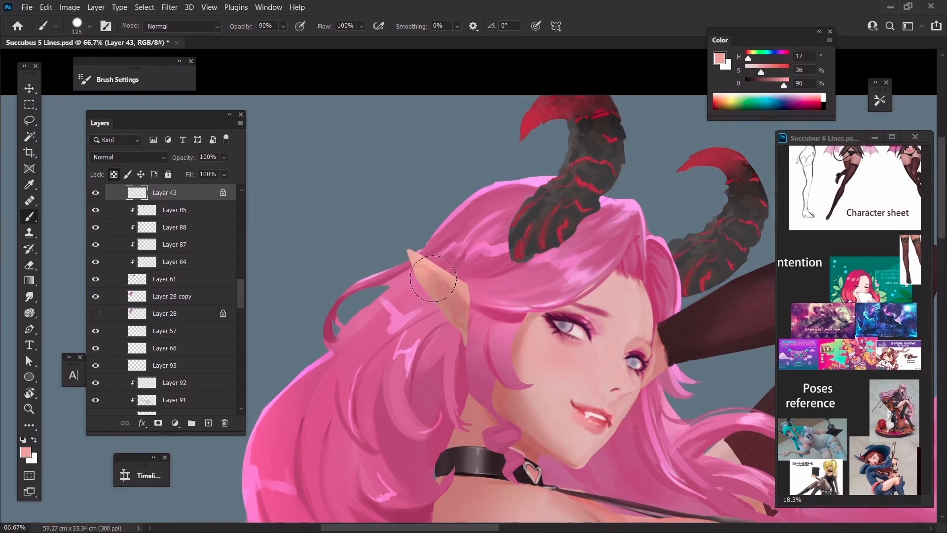
Step: Warm the lower part of the pointed ear on Layer 43 with the sampled lip pink H 5, S 50, B 86
key(bracketleft)
key(bracketleft)
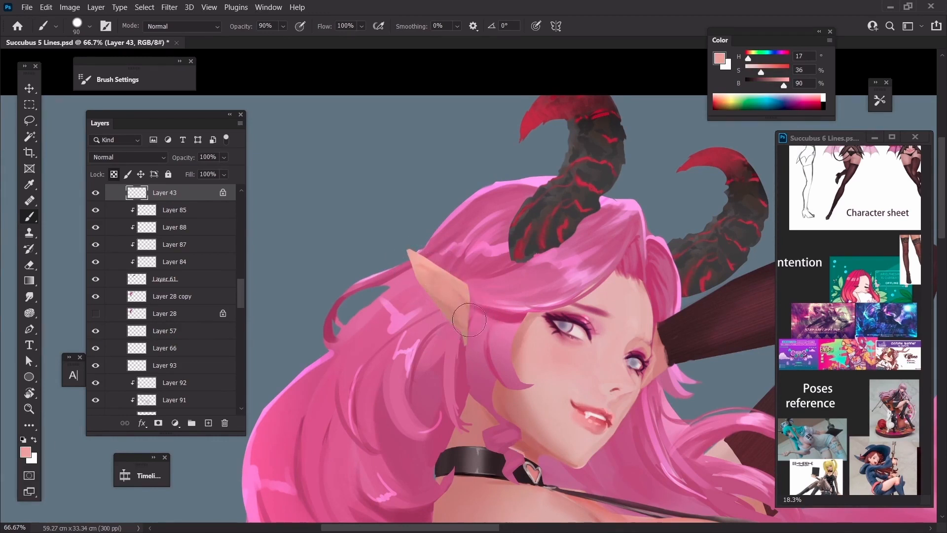
alt+click(573, 417)
key(bracketright)
key(bracketright)
key(bracketright)
mouse_move(460, 307)
mouse_down()
mouse_move(463, 315)
mouse_move(462, 294)
mouse_up()
key(bracketleft)
key(bracketleft)
key(bracketleft)
key(bracketleft)
key(bracketleft)
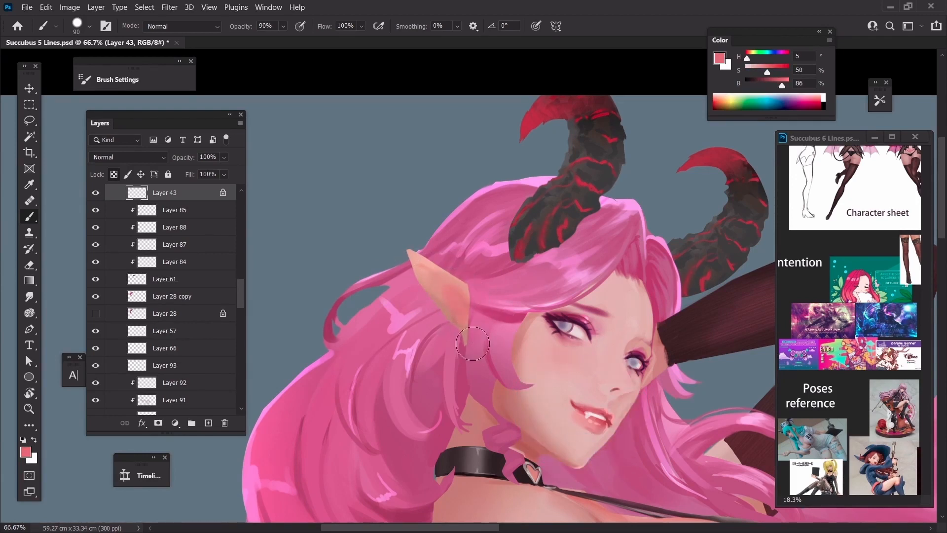
Step: Blend the middle of the ear with sampled tones H 14, S 40, B 85 at brush size 60 and H 8, S 47, B 85 at size 45
alt+click(442, 277)
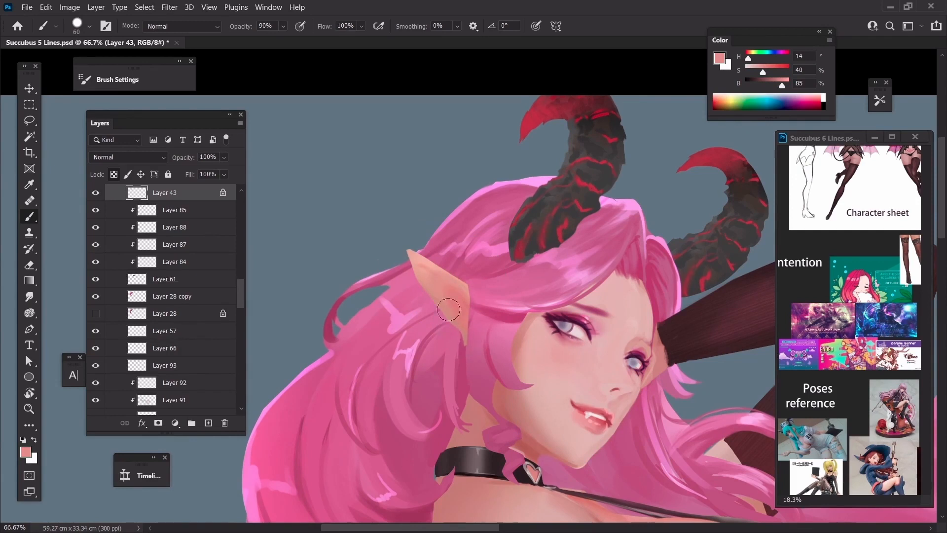
alt+click(463, 299)
key(bracketleft)
key(bracketleft)
mouse_move(445, 292)
mouse_down()
mouse_move(455, 301)
mouse_move(446, 291)
mouse_move(459, 287)
mouse_up()
key(bracketleft)
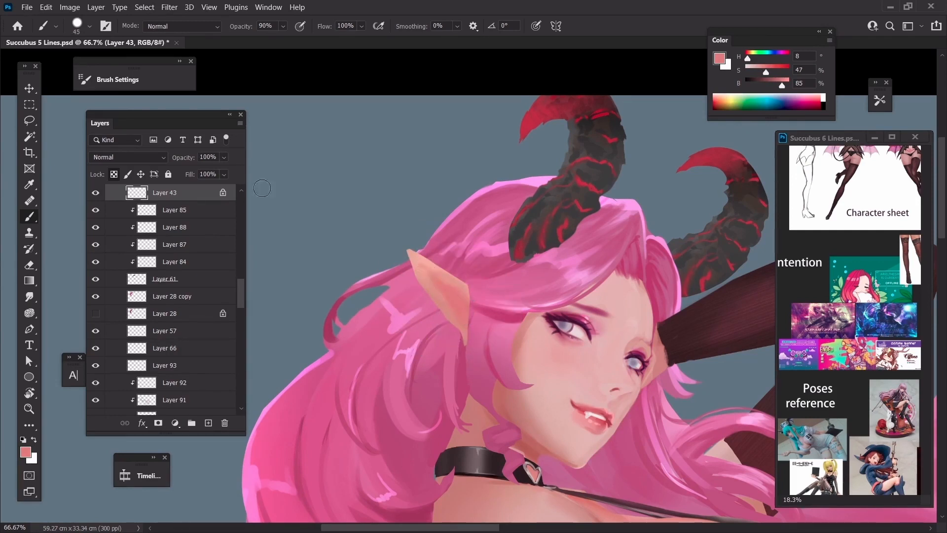
Step: Select Layer 93 and make it a clipping mask above Layer 92
ctrl+click(467, 295)
key(ctrl+minus)
key(o)
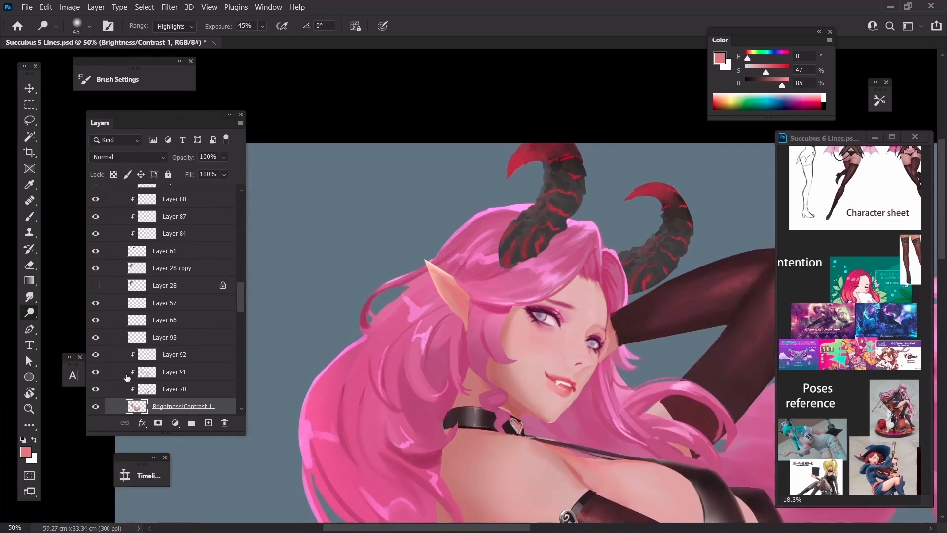
click(96, 338)
click(118, 338)
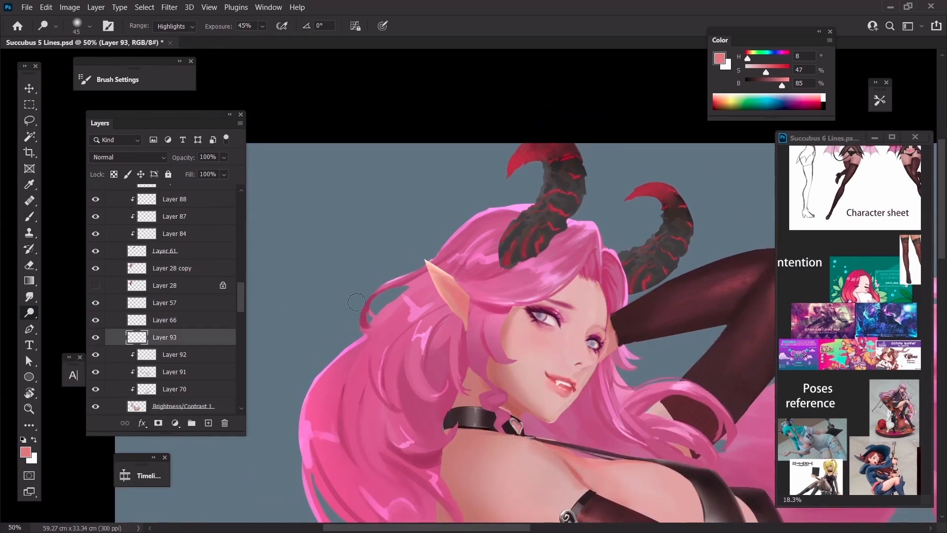
right_click(195, 344)
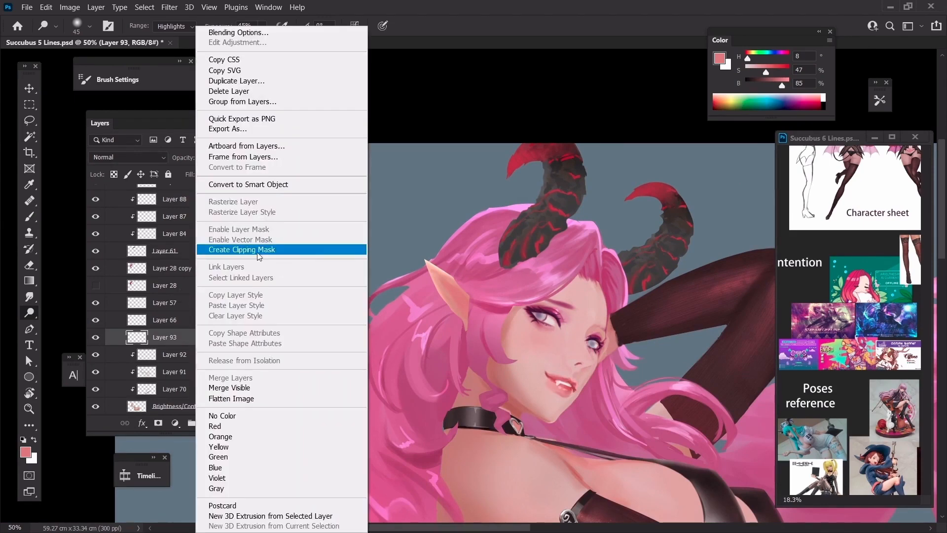
click(237, 248)
Step: Touch up the far eye's brow and lid on Layer 93 with sampled dark pinks H 332, S 64, B 53 and H 344, S 66, B 58
key(ctrl+minus)
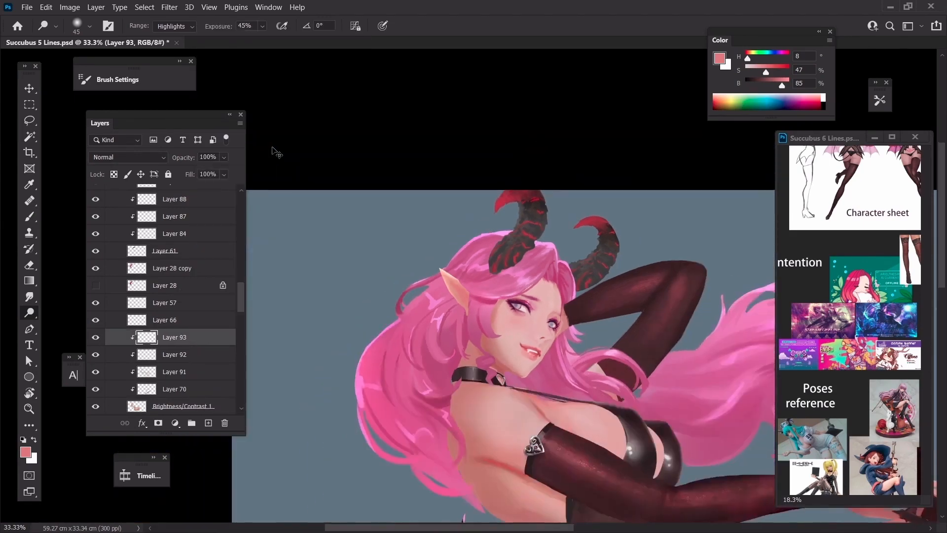
key(ctrl+plus)
key(ctrl+plus)
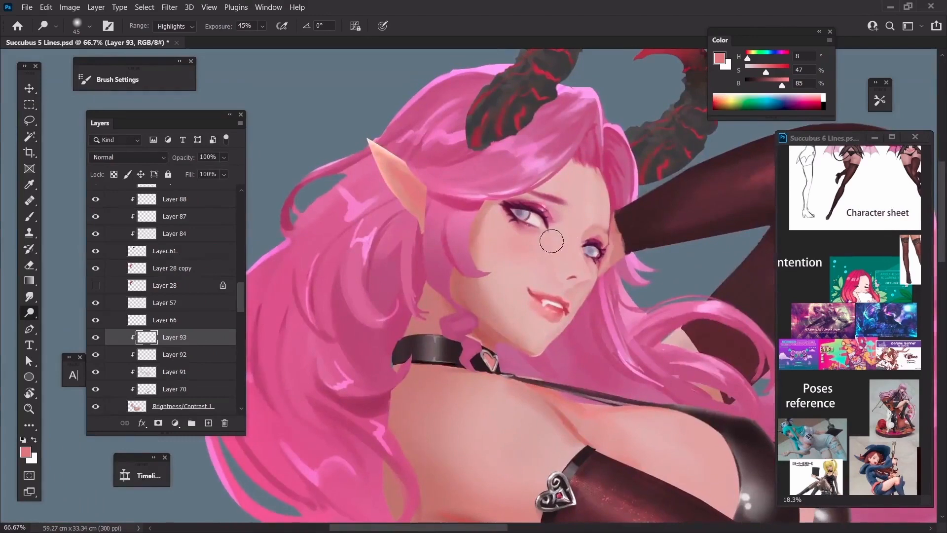
key(ctrl+minus)
key(ctrl+plus)
key(b)
alt+click(596, 237)
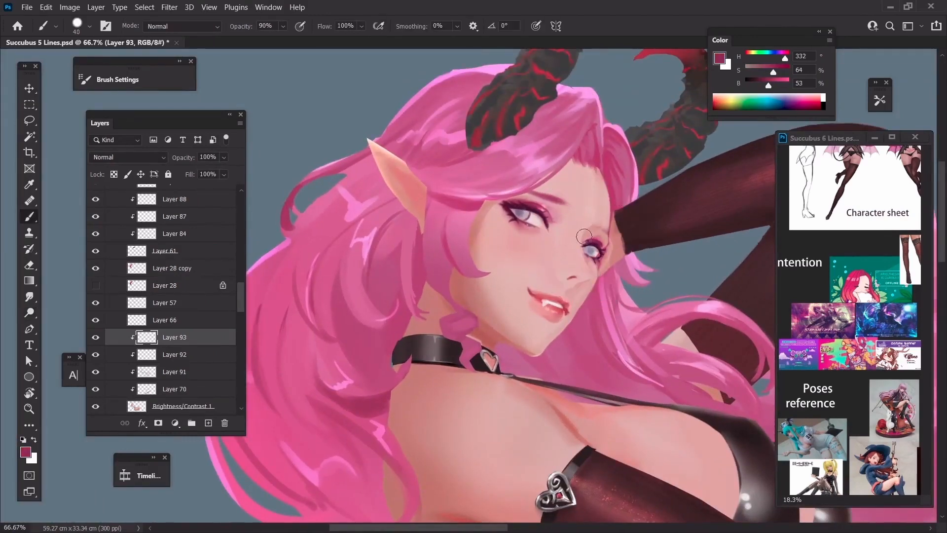
key(ctrl+minus)
key(ctrl+minus)
key(ctrl+minus)
key(ctrl+plus)
key(ctrl+plus)
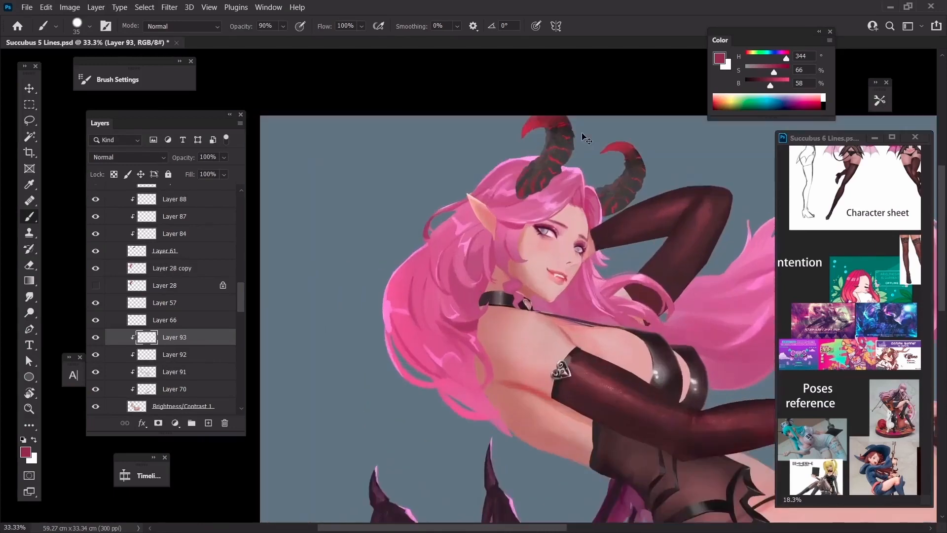
Step: Touch up the skin under the far eye with the sampled light skin tone H 10, S 21, B 87 at brush size 35
drag(602, 283, 502, 282)
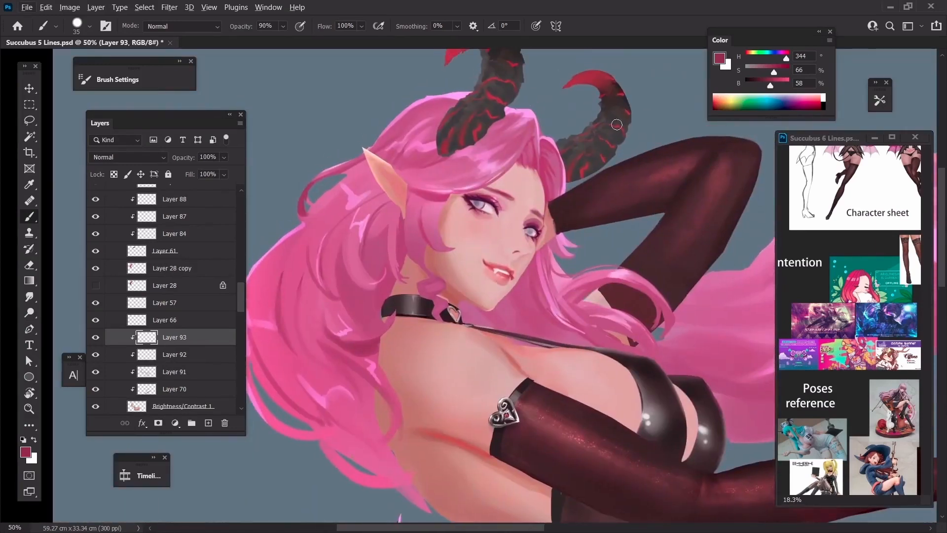
key(ctrl+plus)
alt+click(547, 238)
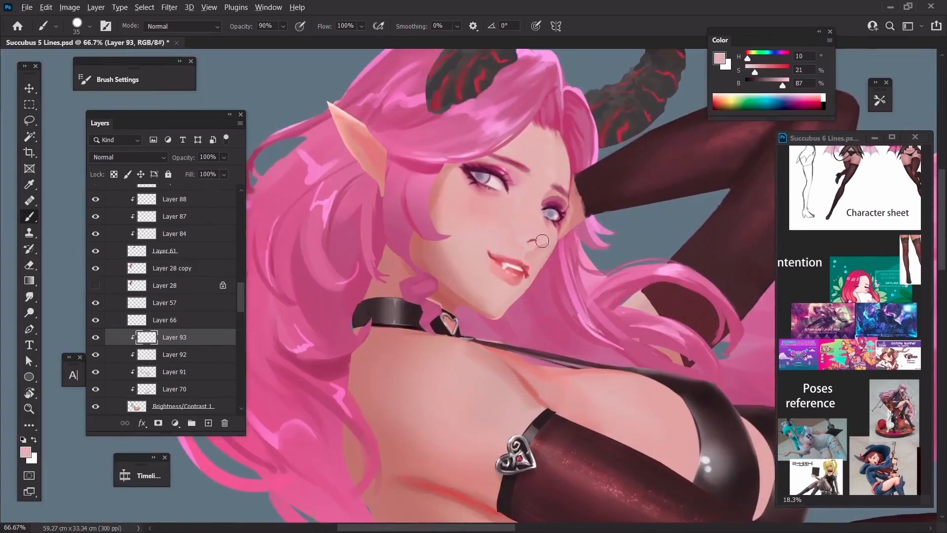
Step: Check the illustration's values in a grayscale proof and return to the colour view
key(ctrl+minus)
key(ctrl+y)
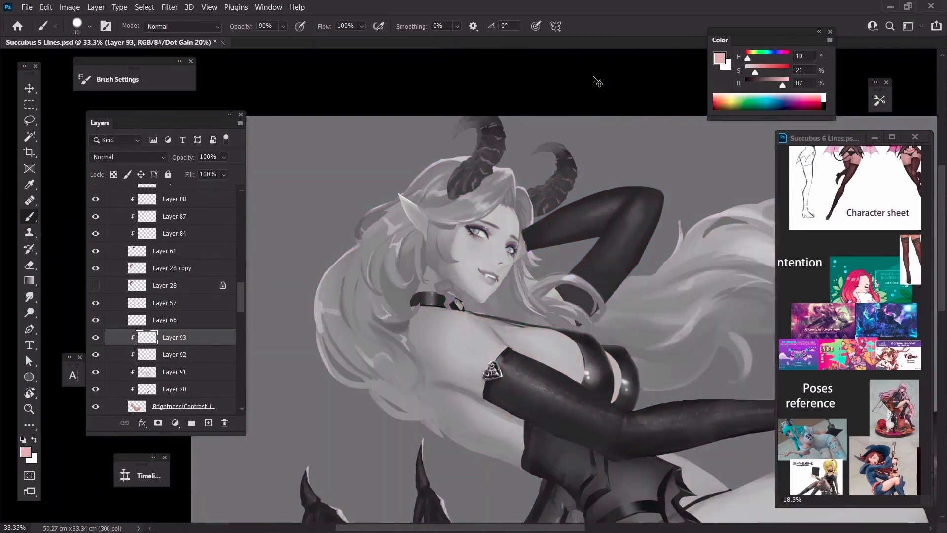
key(ctrl+y)
key(ctrl+plus)
key(ctrl+plus)
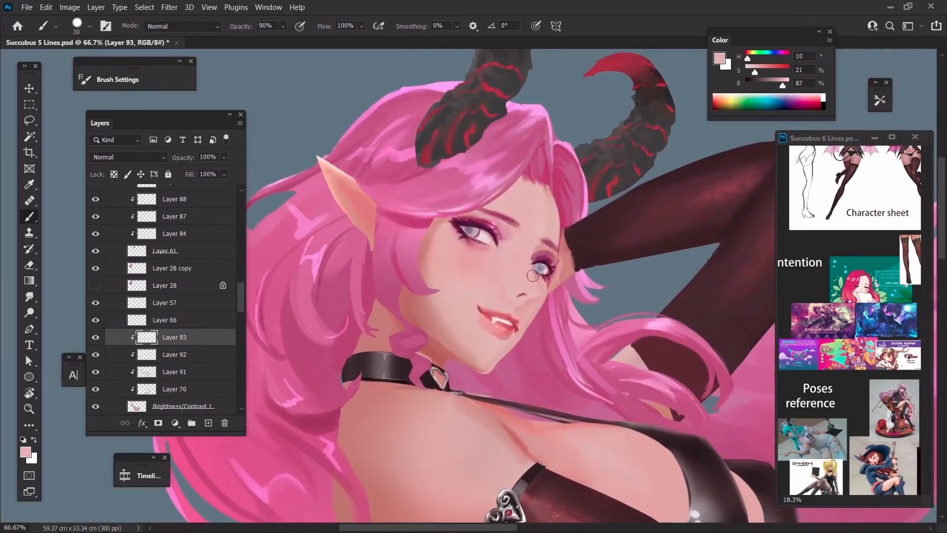
Step: Dab highlights on the nose and the near cheek with the near-white H 0, S 1, B 93, using a brush of about size 30
alt+click(498, 316)
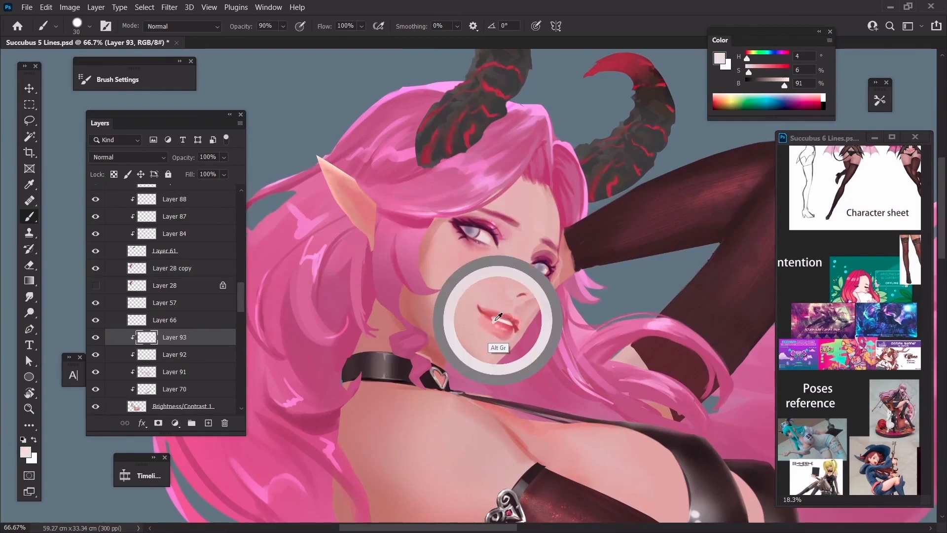
key(ctrl+plus)
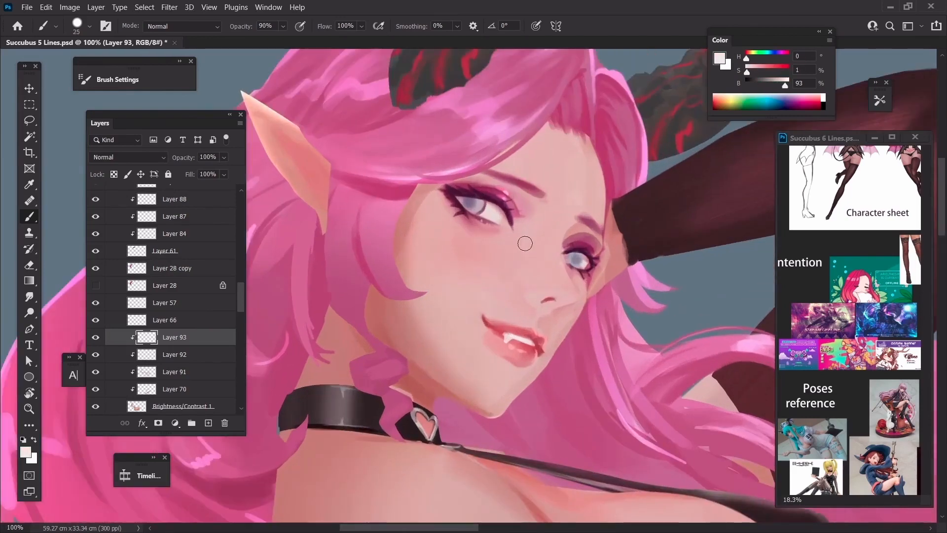
key(bracketleft)
key(bracketleft)
key(bracketleft)
key(bracketleft)
key(bracketleft)
key(bracketright)
key(bracketright)
key(bracketright)
key(bracketright)
key(bracketright)
key(bracketright)
key(bracketleft)
key(bracketleft)
key(bracketleft)
key(bracketleft)
key(bracketleft)
key(bracketright)
key(bracketright)
key(bracketright)
key(bracketright)
key(bracketright)
drag(437, 220, 444, 229)
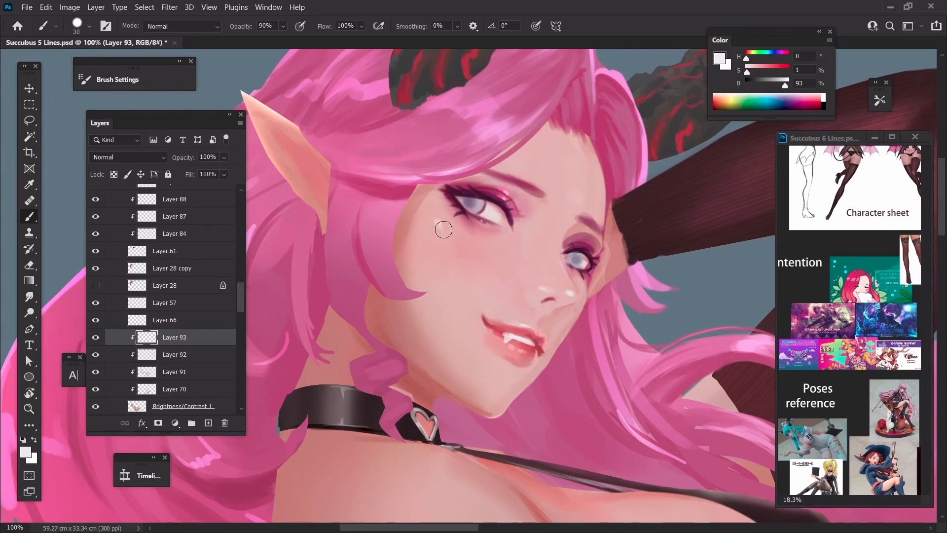
Step: Soften the nose highlights with the Smudge tool at 10% strength
key(bracketright)
key(bracketleft)
key(bracketright)
key(r)
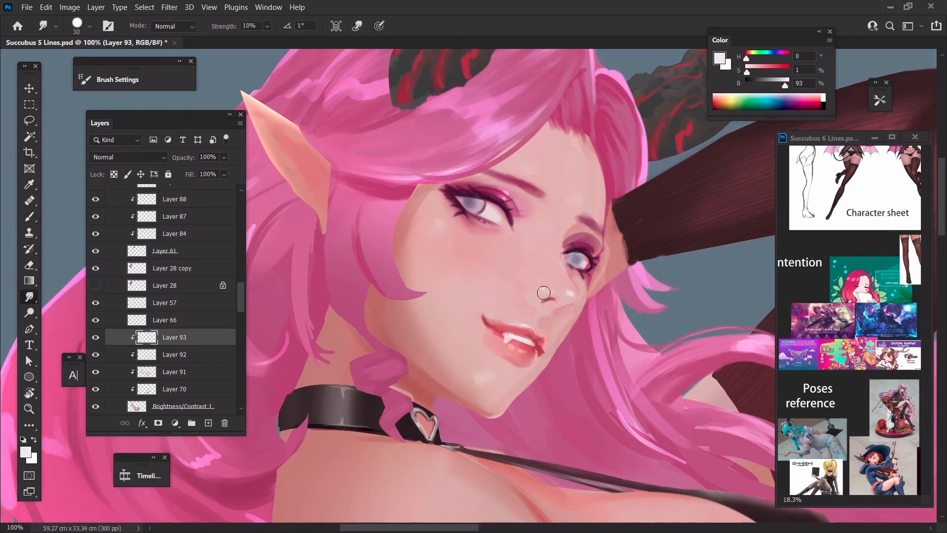
key(bracketleft)
key(bracketleft)
key(bracketleft)
key(bracketright)
key(bracketright)
key(bracketleft)
Step: Refine the skin between the far eye and nose with small strokes of sampled tones H 8, S 32, B 82 and H 5, S 31, B 82
key(b)
alt+click(579, 280)
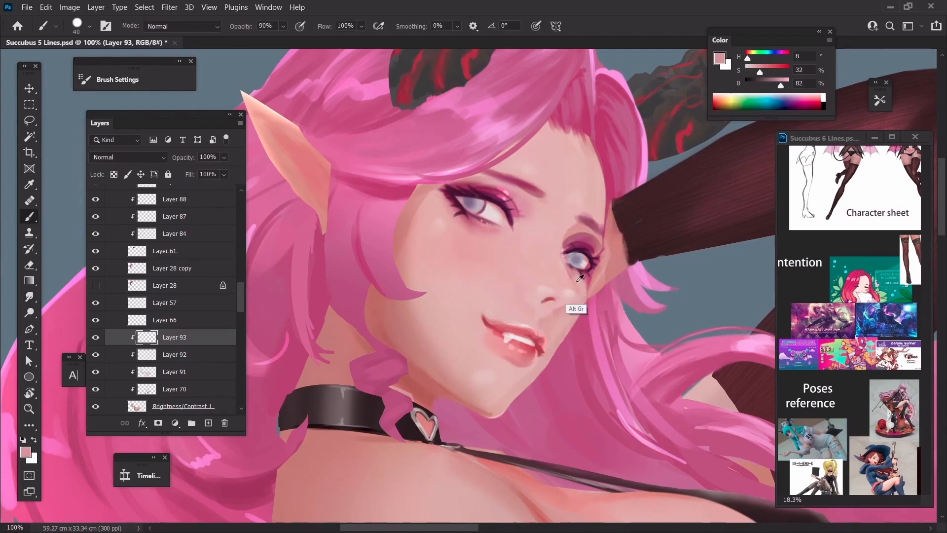
alt+click(581, 285)
key(bracketleft)
key(bracketleft)
key(bracketleft)
key(bracketleft)
key(bracketleft)
key(bracketleft)
key(bracketleft)
key(bracketleft)
key(bracketleft)
key(bracketleft)
alt+click(558, 311)
alt+click(575, 275)
alt+click(574, 270)
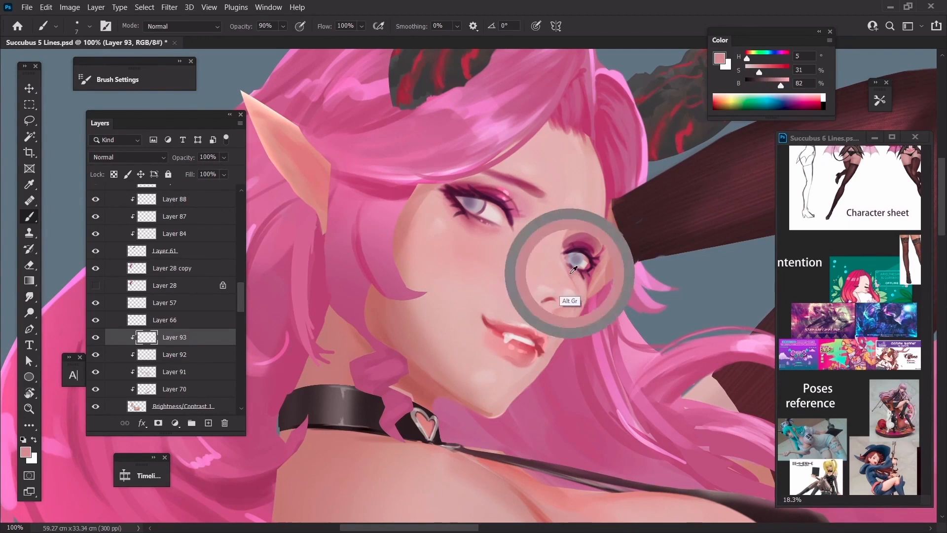
drag(570, 275, 579, 295)
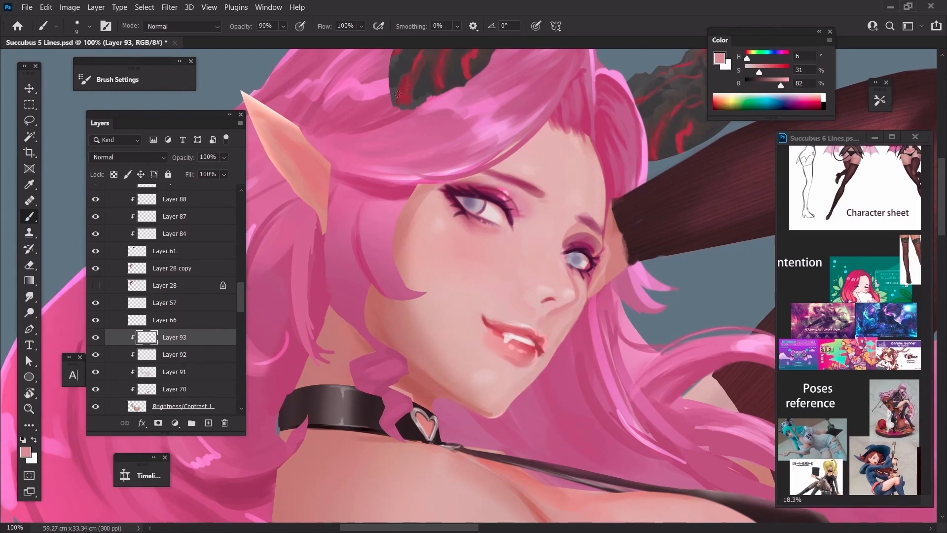
Step: Smooth the skin between the nose and the far mouth corner with the sampled tone H 12, S 23, B 85 at brush size 45
alt+click(552, 324)
alt+click(554, 344)
key(])
key(])
key(])
key(])
key(])
key(])
key(])
key(])
drag(554, 330, 549, 335)
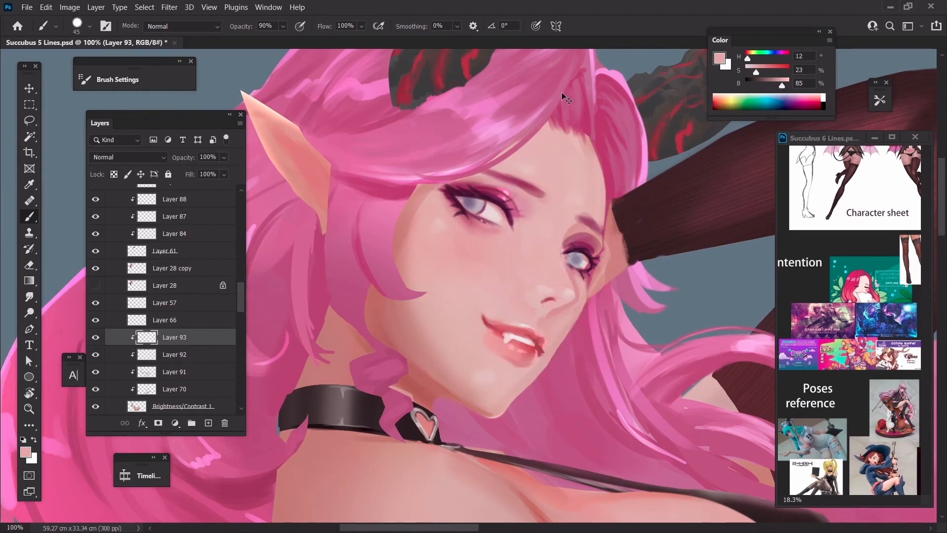
key([)
key(e)
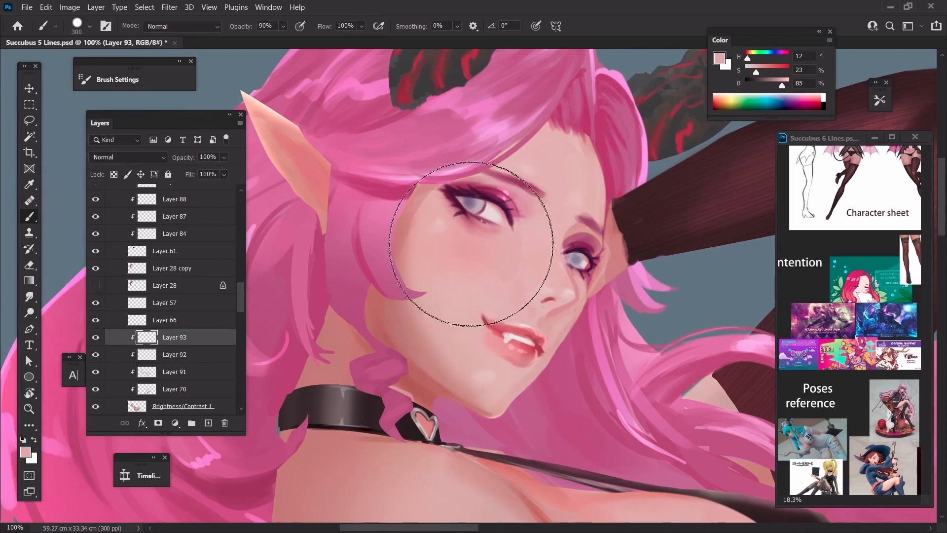
key(b)
key(])
key(])
key(])
key(])
key(])
key(])
key(])
key(])
key(])
key(])
key(])
key(])
key(])
key(])
key(])
key(])
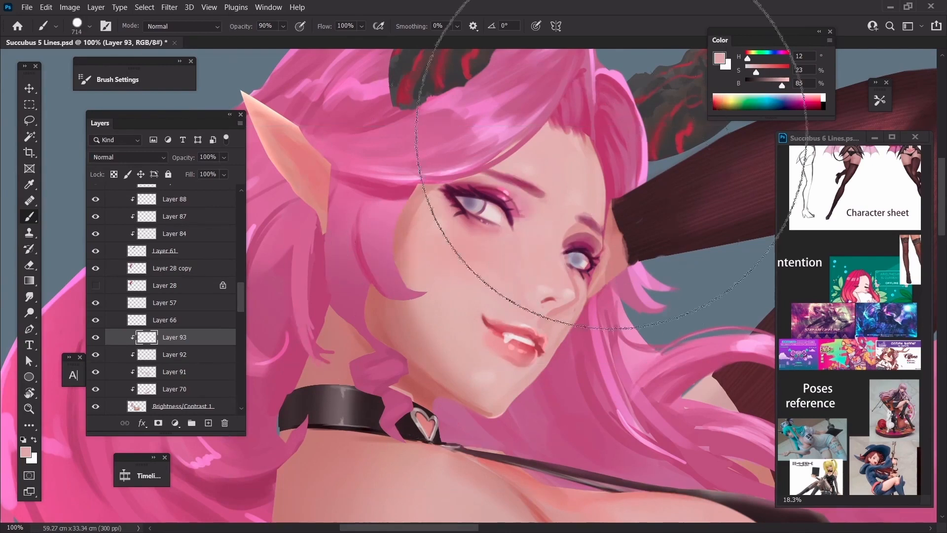
key([)
key([)
key([)
key([)
key([)
key([)
key([)
key([)
key([)
key([)
key([)
key([)
key([)
key([)
key([)
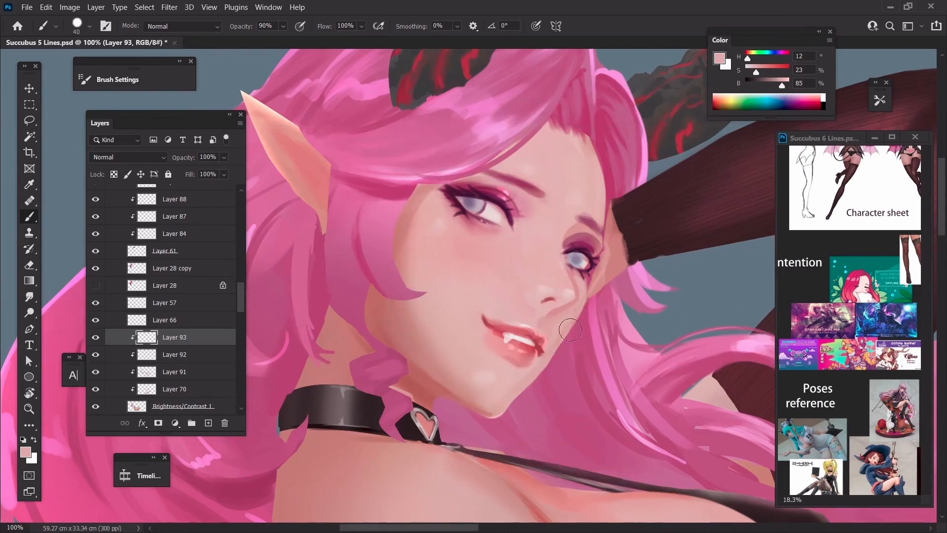
Step: Even out the skin beside the far mouth corner with the sampled tone H 12, S 24, B 85 at brush size 45
alt+click(560, 335)
key(])
drag(559, 332, 553, 324)
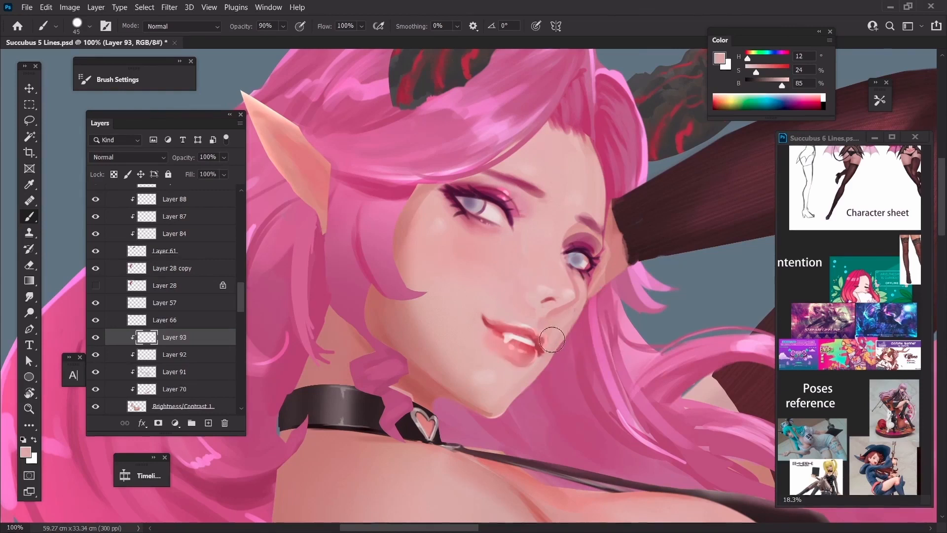
key([)
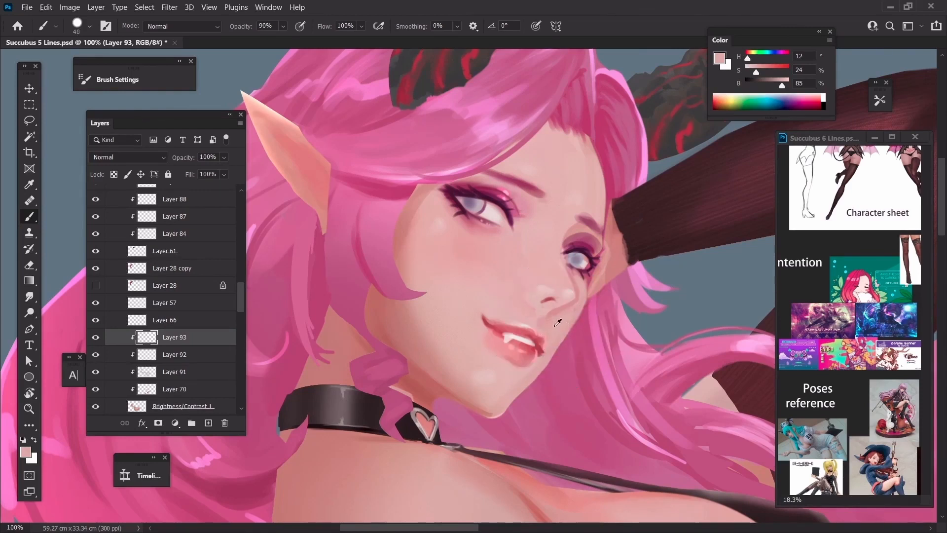
Step: Shade the skin just beneath the lower lip with the sampled tone H 7, S 30, B 82 at brush size 15
key([)
alt+click(519, 376)
key([)
alt+click(556, 312)
alt+click(547, 298)
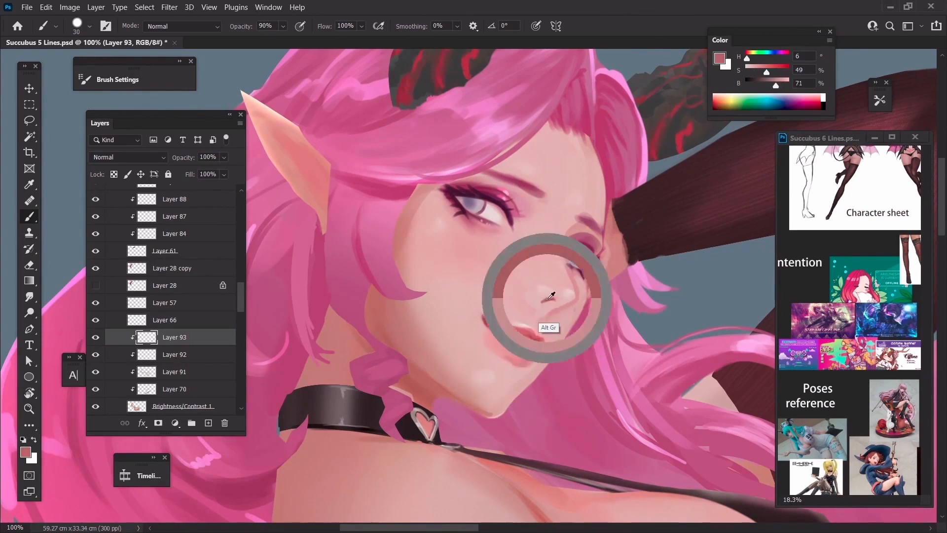
alt+click(556, 312)
drag(500, 367, 512, 370)
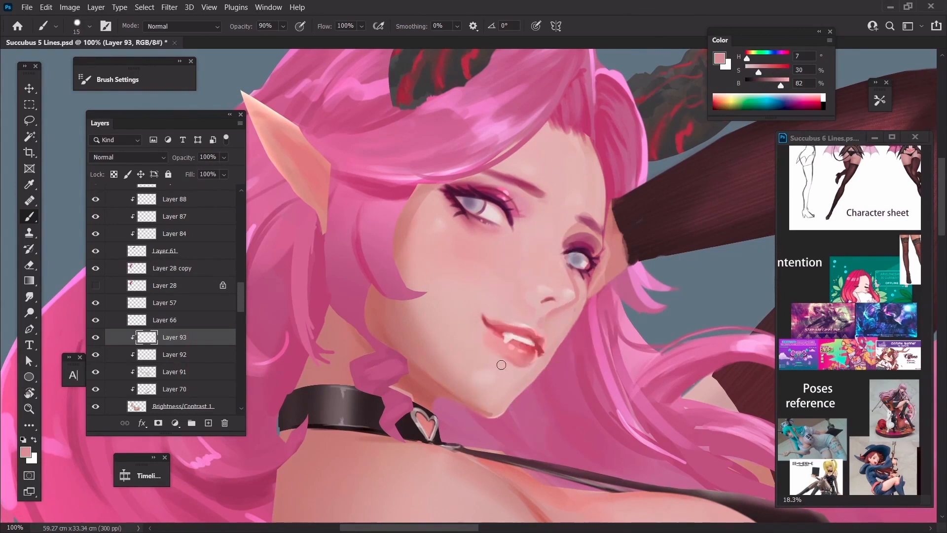
Step: Compare the character's skin with and without Layers 93, 92, 91 and 70, checking the whole figure
scroll(496, 229, down, 4)
key(ctrl+plus)
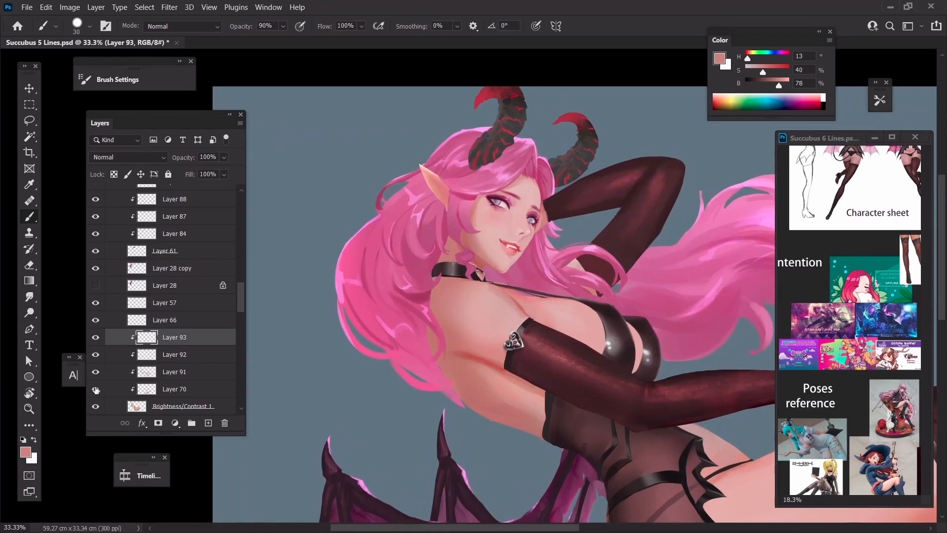
drag(96, 390, 96, 337)
key(ctrl+minus)
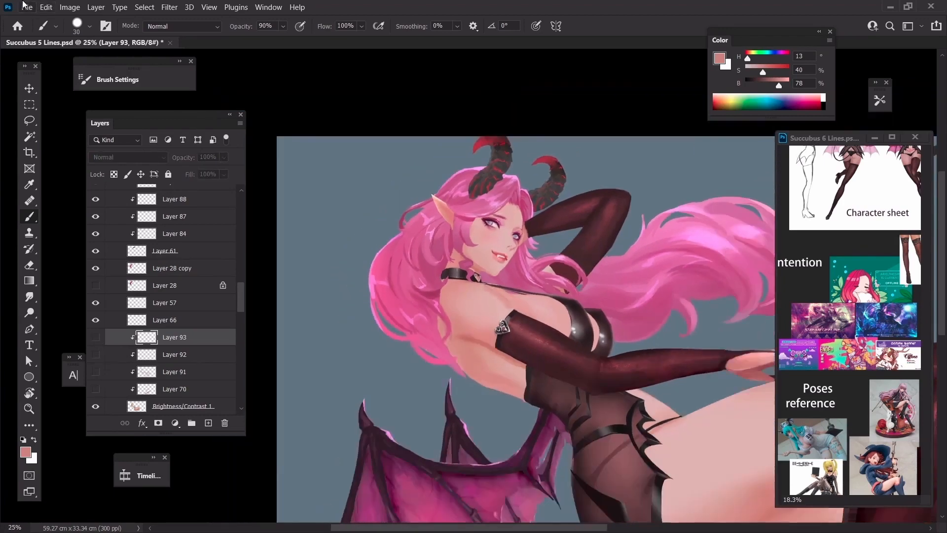
key(ctrl+minus)
drag(96, 389, 96, 341)
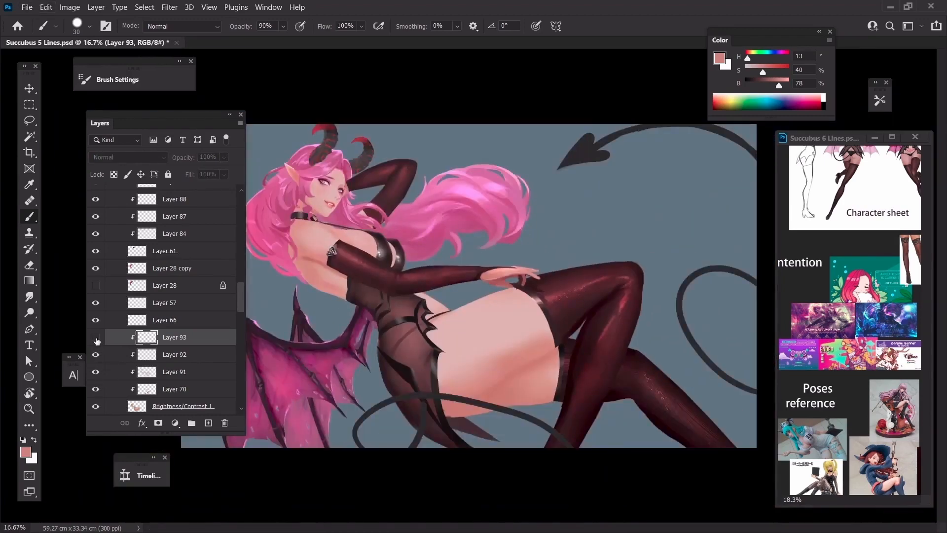
click(96, 337)
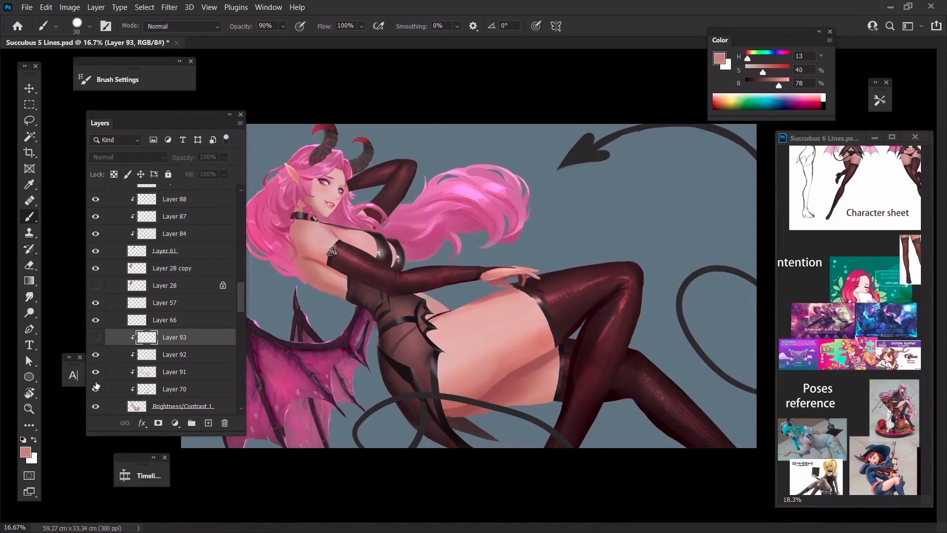
click(97, 341)
key(ctrl+minus)
key(ctrl+plus)
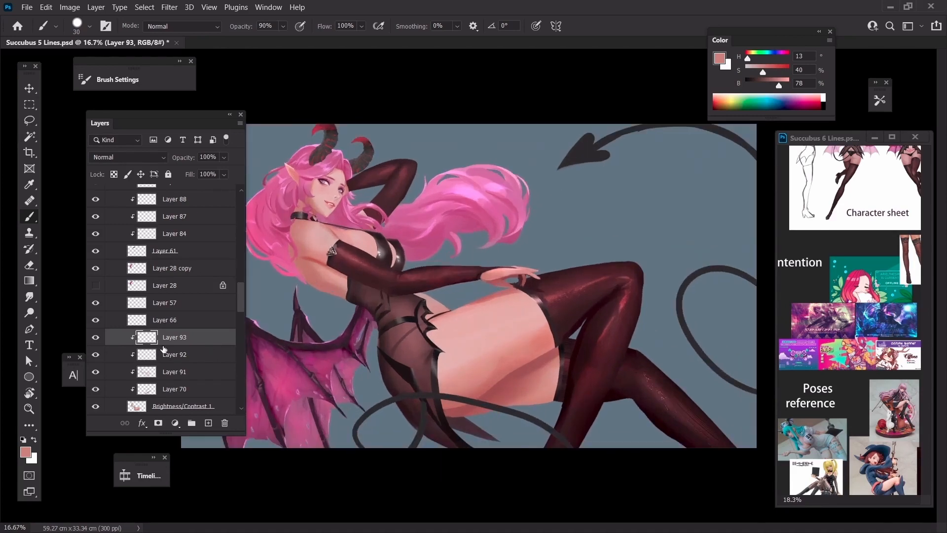
Step: Check the effect of Layers 70 and 91 on the skin and set Layer 91's opacity to 56%
click(95, 389)
click(96, 372)
click(96, 378)
click(98, 379)
click(146, 377)
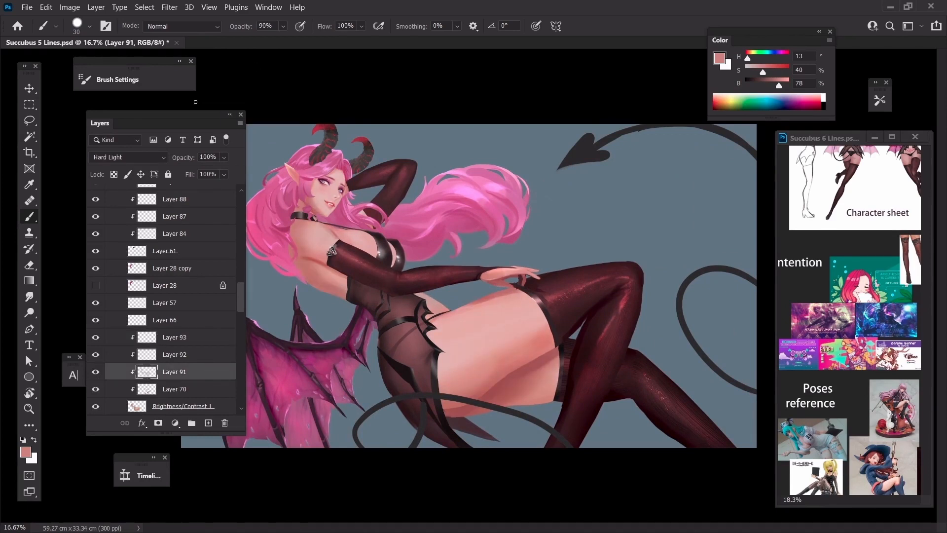
drag(180, 158, 170, 162)
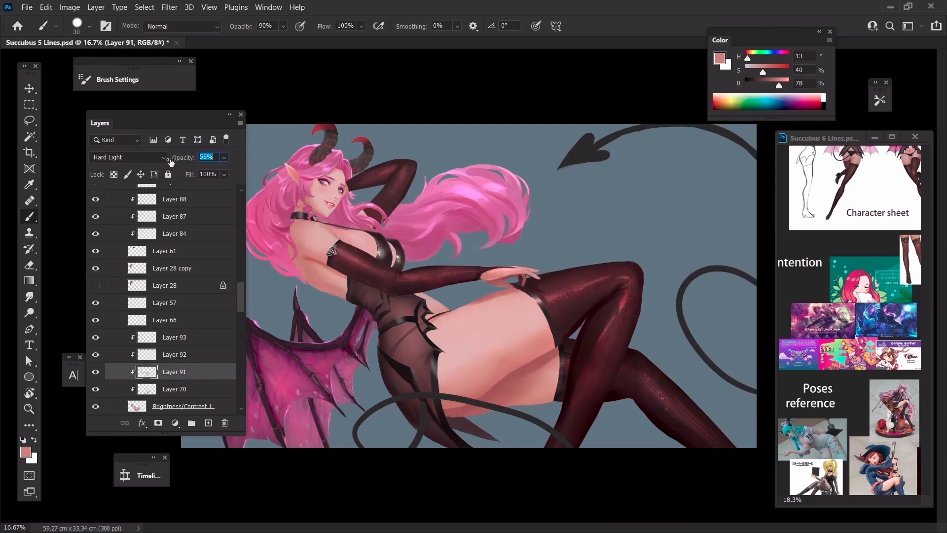
click(95, 373)
click(96, 377)
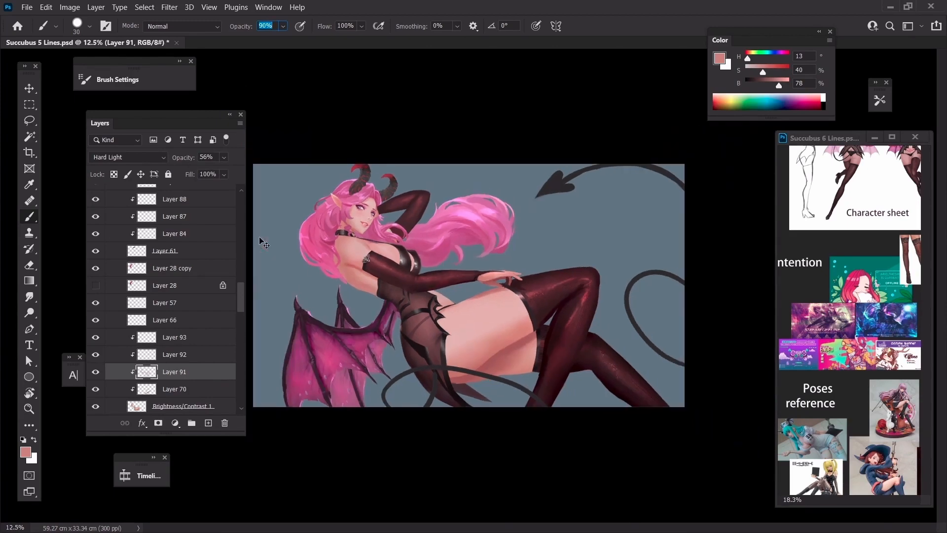
Step: Group the skin layers from Layer 93 down to Brightness/Contrast 1
key(space)
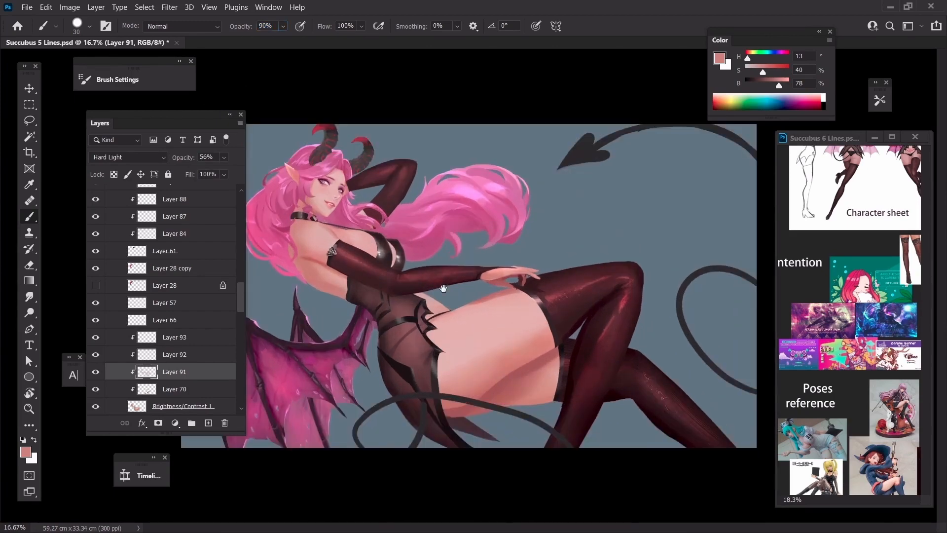
key(ctrl+plus)
mouse_move(339, 200)
mouse_down()
mouse_move(627, 306)
mouse_move(672, 306)
mouse_up()
key(ctrl+plus)
key(ctrl+plus)
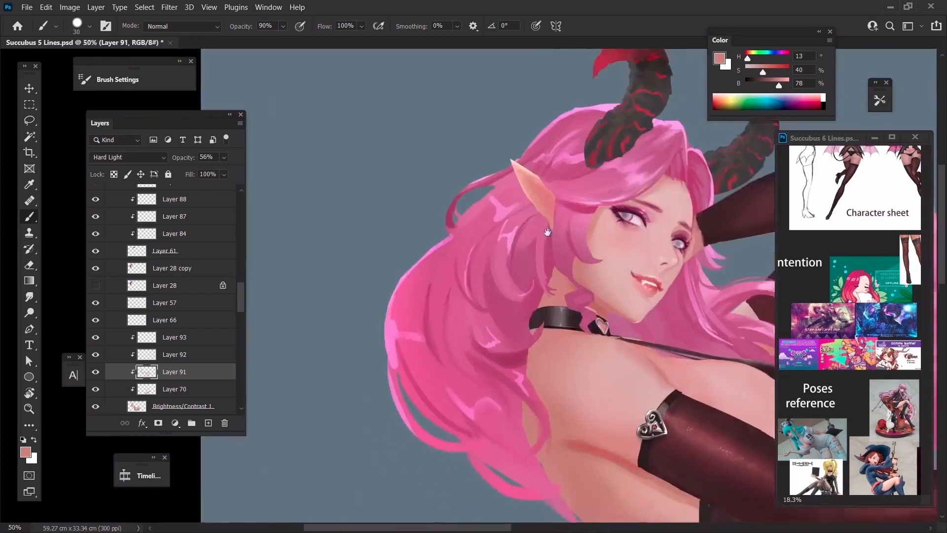
click(166, 336)
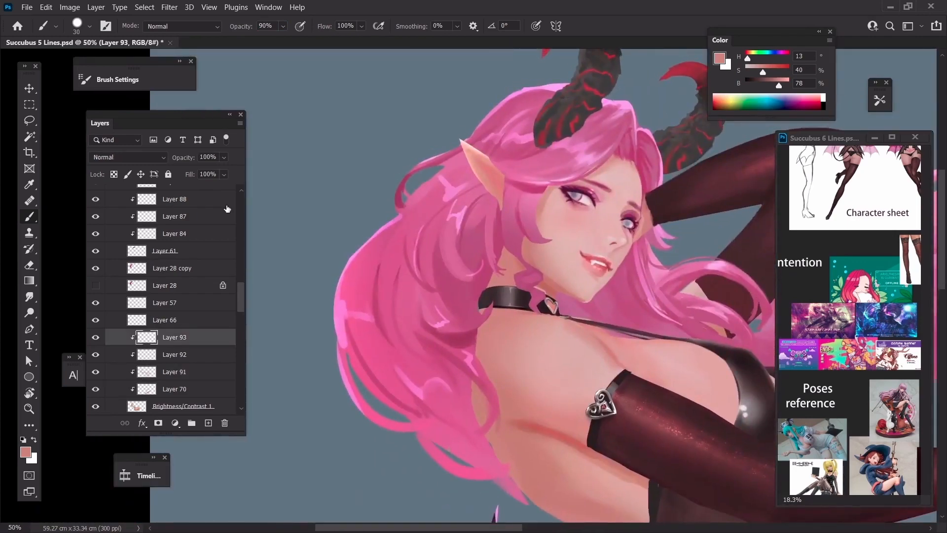
key(ctrl+minus)
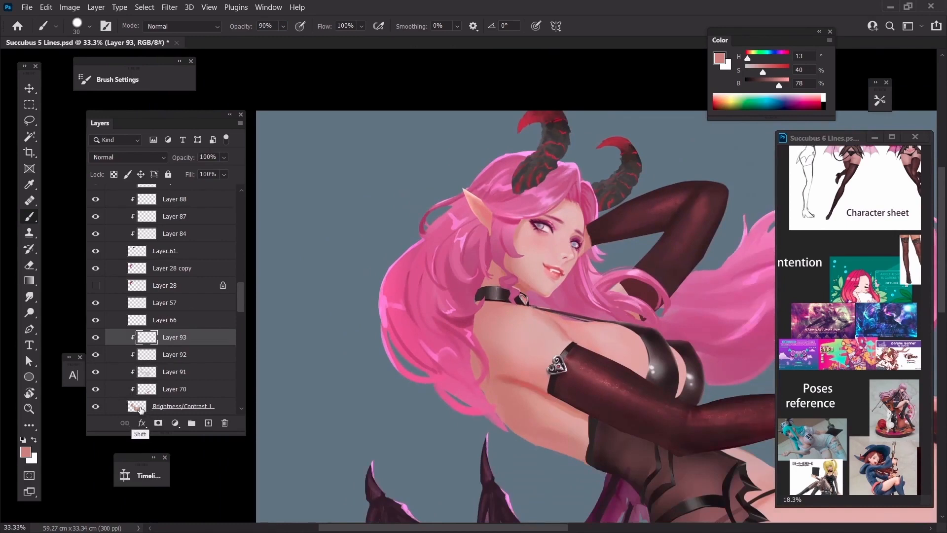
shift+click(140, 390)
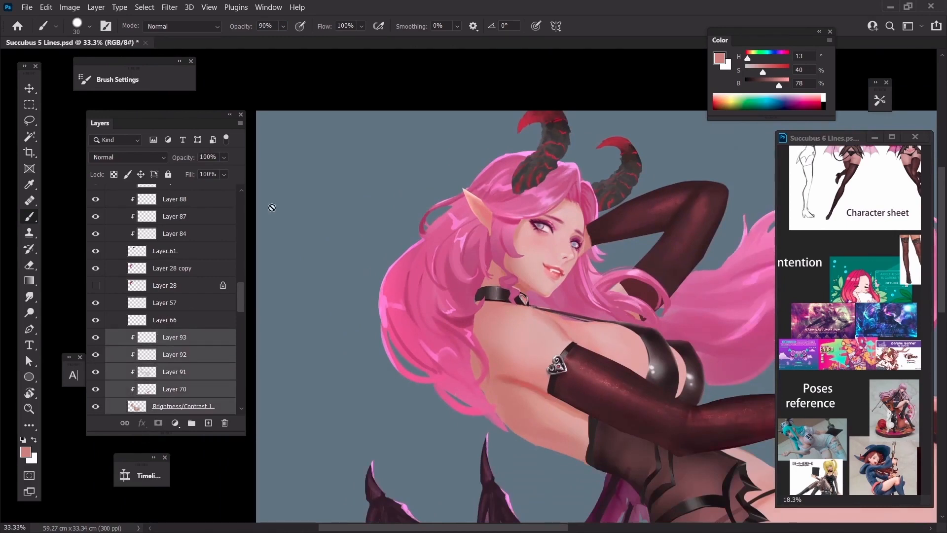
key(ctrl+g)
Step: Duplicate the grouped skin layers and merge the duplicate into a single layer
key(ctrl+j)
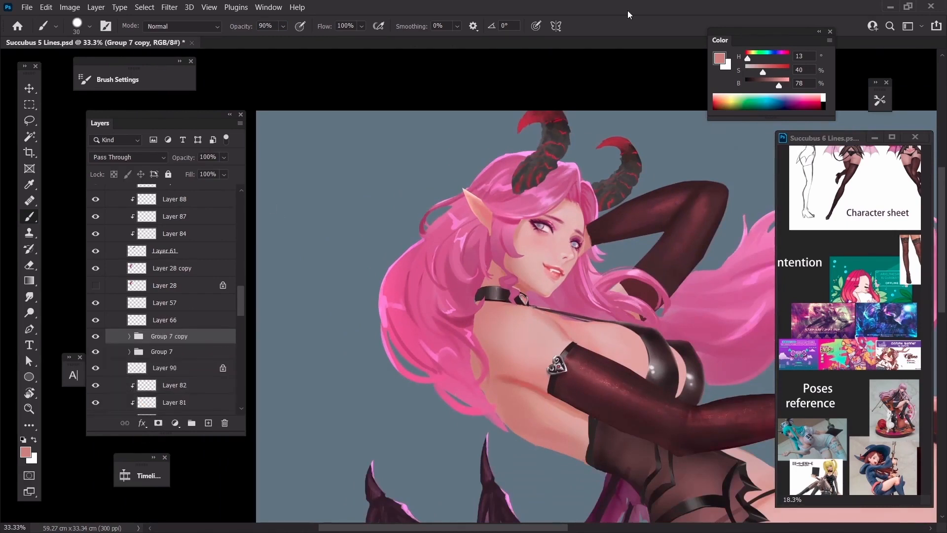
right_click(179, 342)
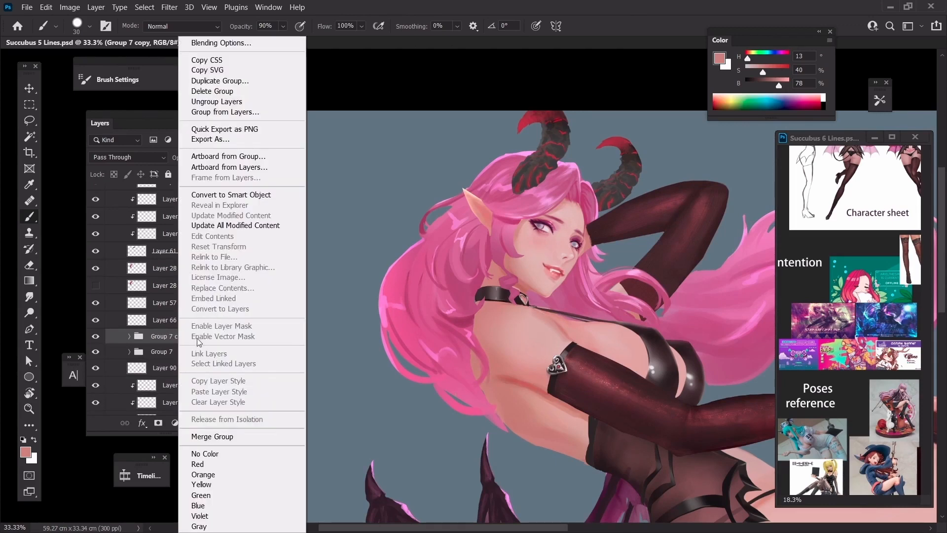
click(198, 440)
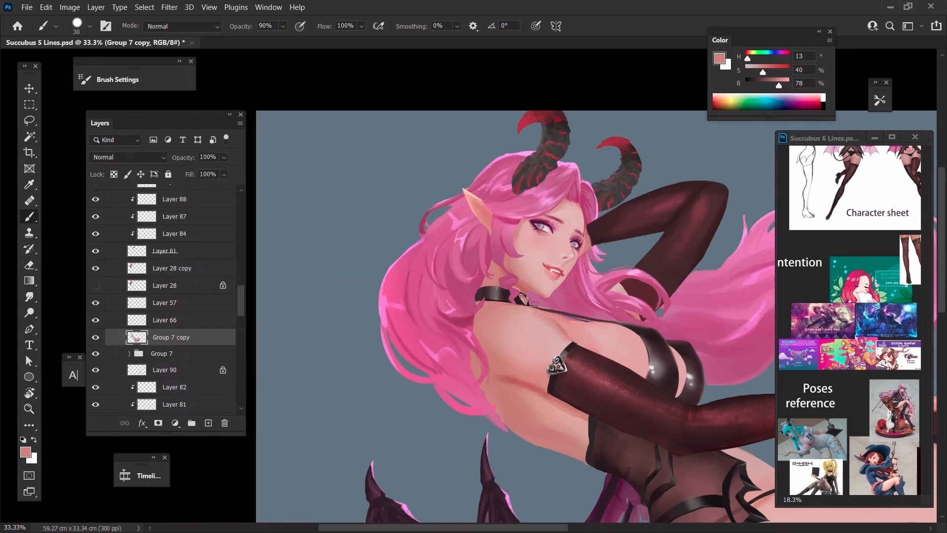
Step: Lasso the face on the merged skin layer and hide the original Group 7
key(ctrl+plus)
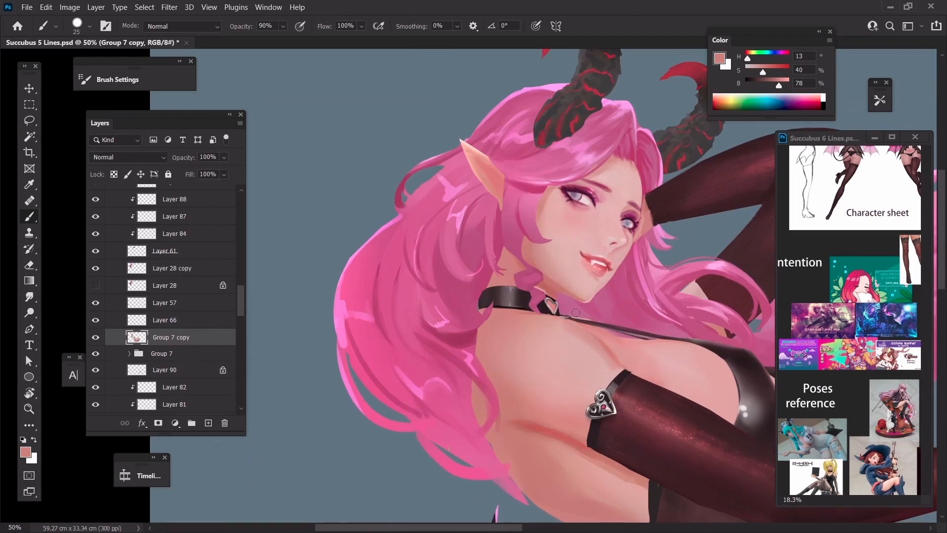
click(29, 120)
drag(540, 203, 496, 260)
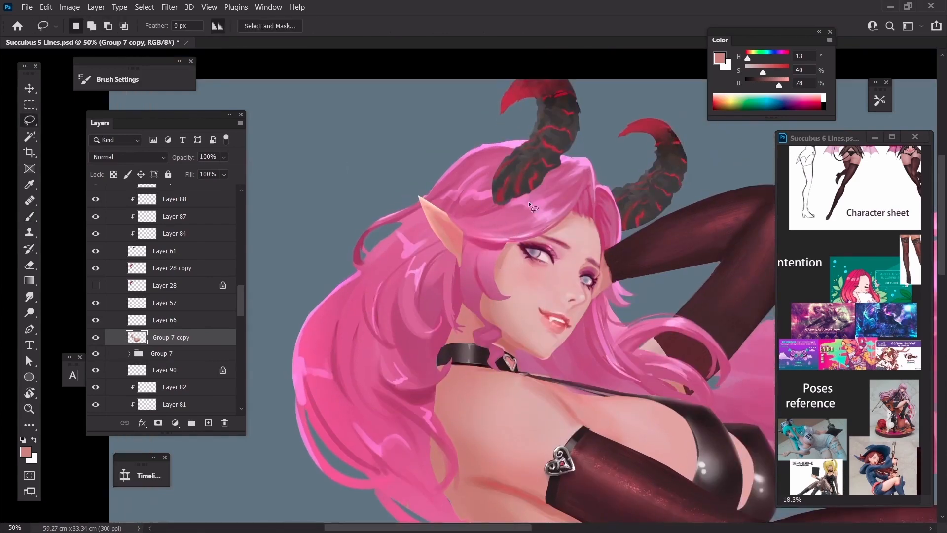
mouse_move(528, 201)
mouse_down()
mouse_move(489, 281)
mouse_move(493, 326)
mouse_up()
mouse_move(598, 349)
mouse_down()
mouse_move(637, 277)
mouse_move(562, 156)
mouse_up()
click(95, 353)
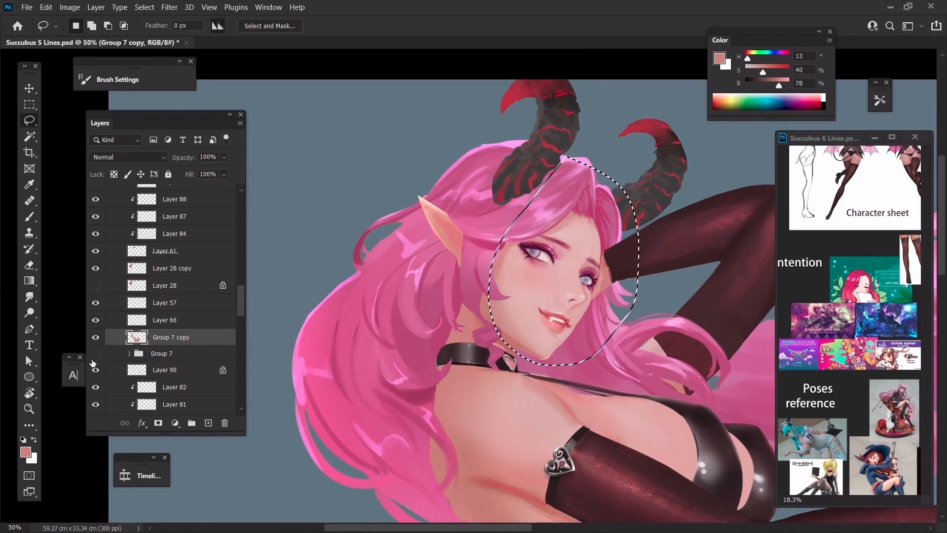
Step: Nudge the selected face 10 px left and 4 px up with Free Transform, and clear the selection
key(ctrl+t)
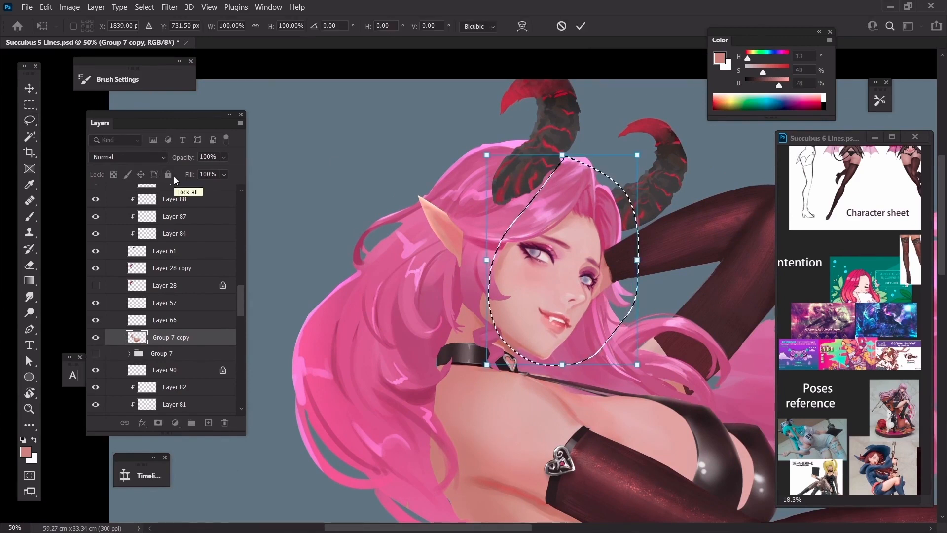
key(Left)
key(Left)
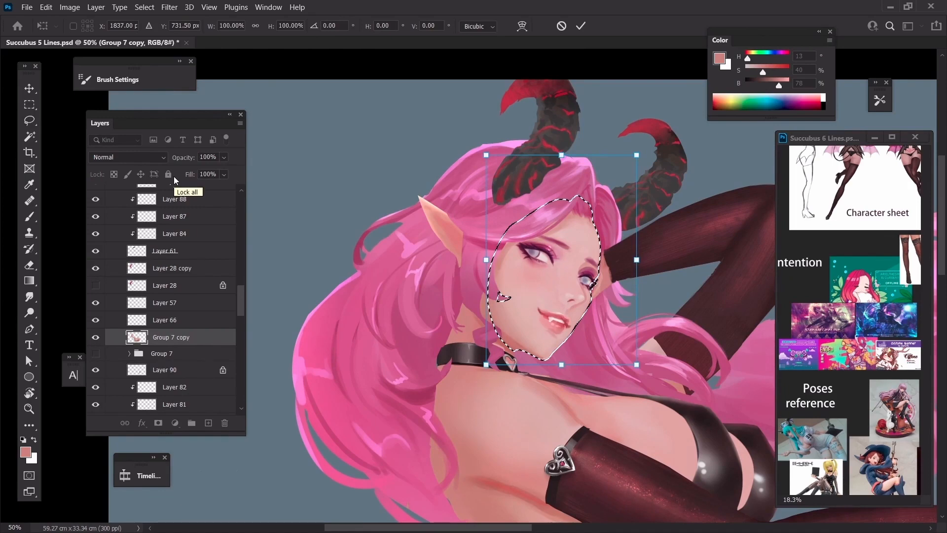
key(Left)
key(Left)
key(Left)
key(Left)
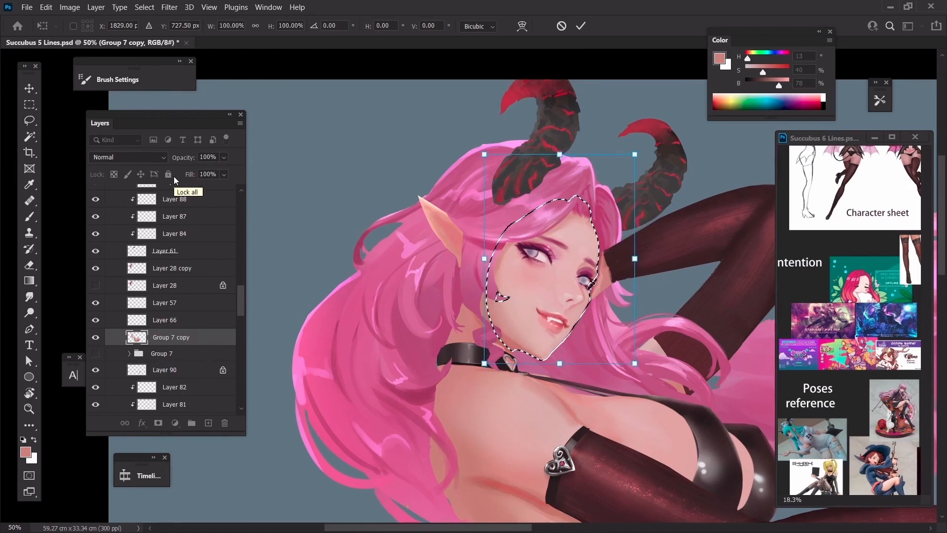
key(Return)
key(ctrl+d)
key(ctrl+minus)
key(ctrl+plus)
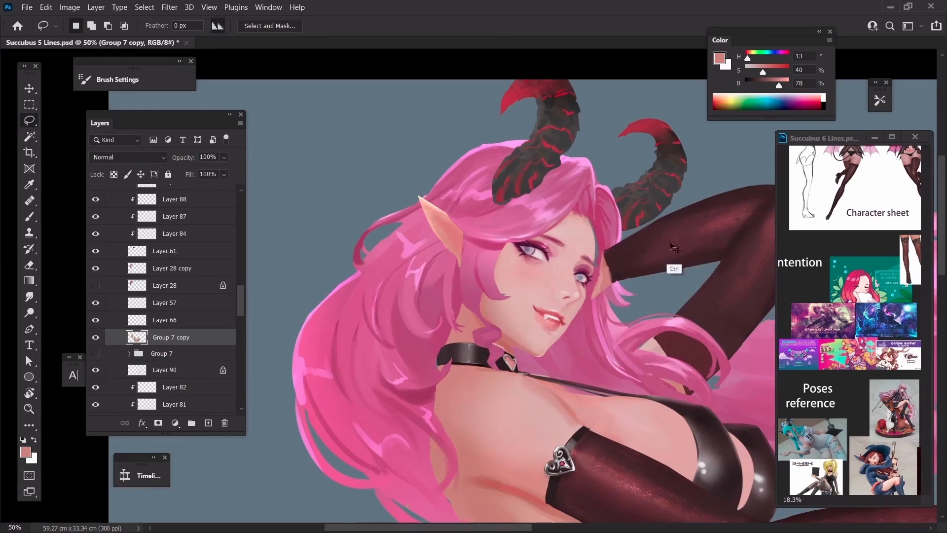
Step: Fill the gap between the forehead's far edge and the hair on Layer 35 with the sampled tone H 341, S 64, B 72
ctrl+click(600, 233)
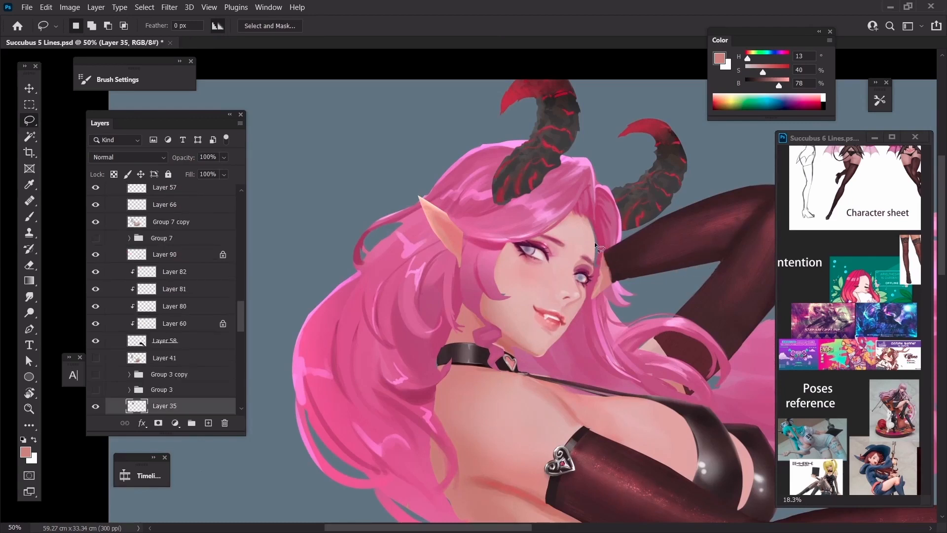
key(b)
alt+click(595, 227)
drag(594, 226, 592, 270)
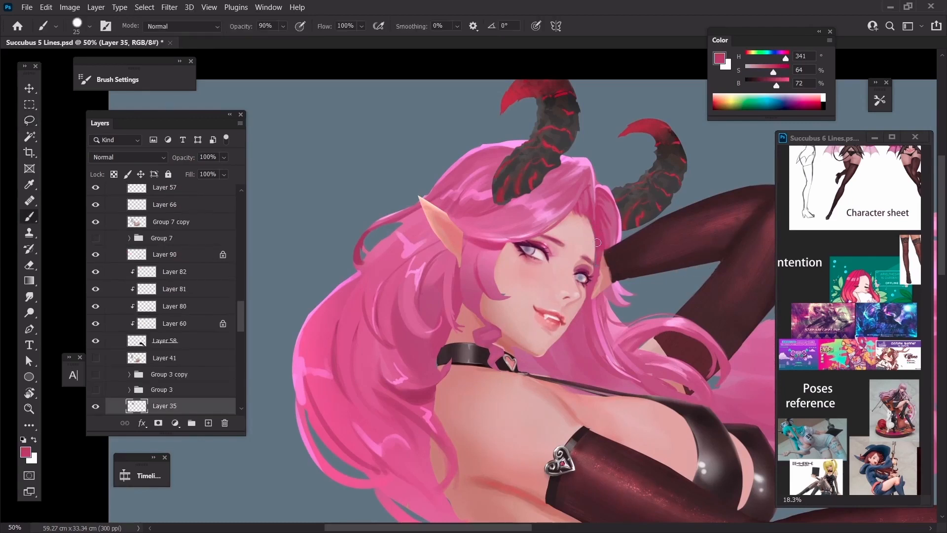
key(bracketleft)
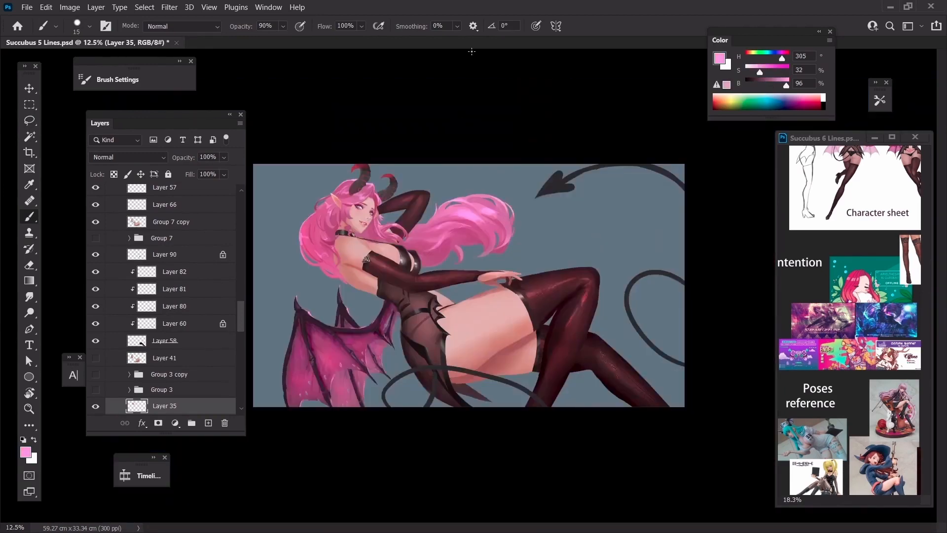
Step: Examine the overall figure and the upper body with the flowing hair at several magnifications
key(ctrl+plus)
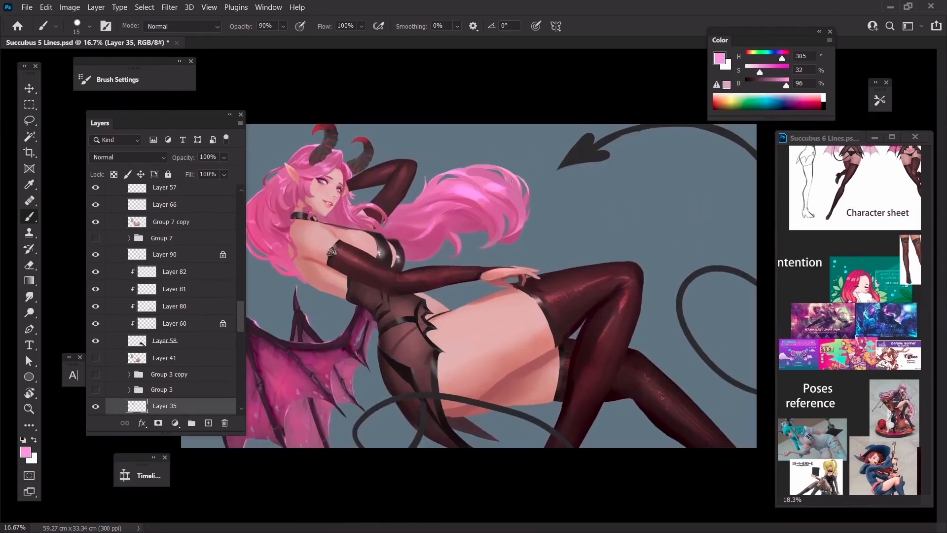
key(ctrl+plus)
key(ctrl+plus)
drag(491, 217, 642, 260)
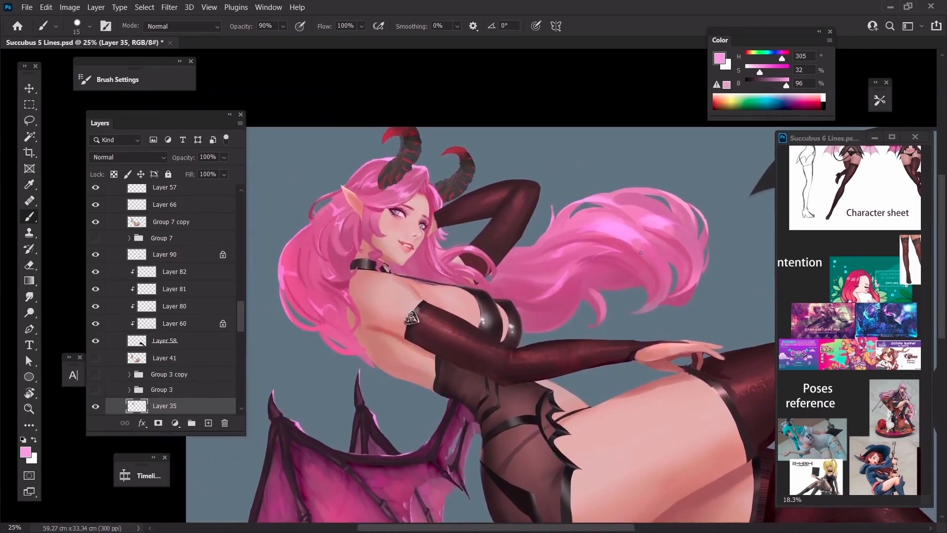
key(ctrl+minus)
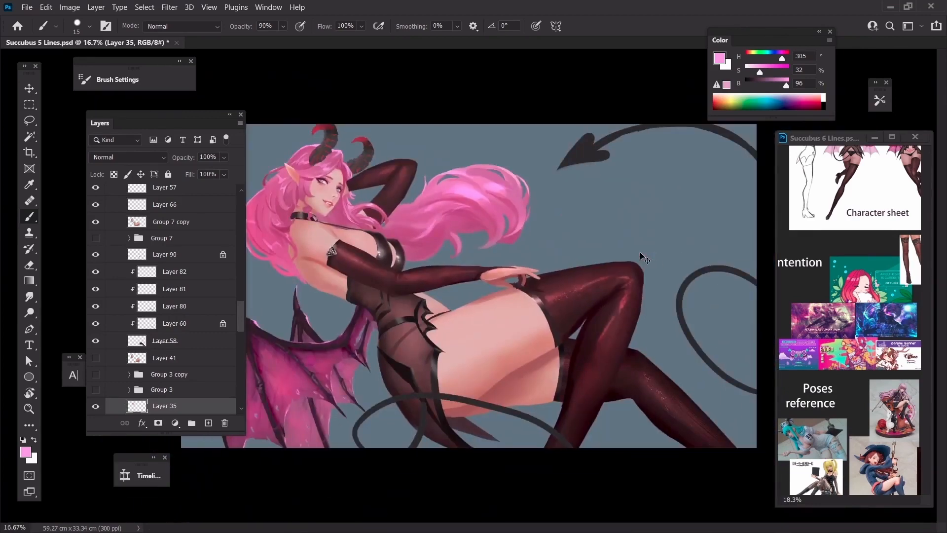
key(ctrl+plus)
drag(482, 65, 630, 137)
mouse_move(594, 206)
mouse_down()
mouse_move(565, 204)
mouse_move(573, 209)
mouse_up()
Step: Try thin strokes of light pink H 305, S 32, B 96 at brush size 10 around the wing, thigh and background, and undo them
key(bracketleft)
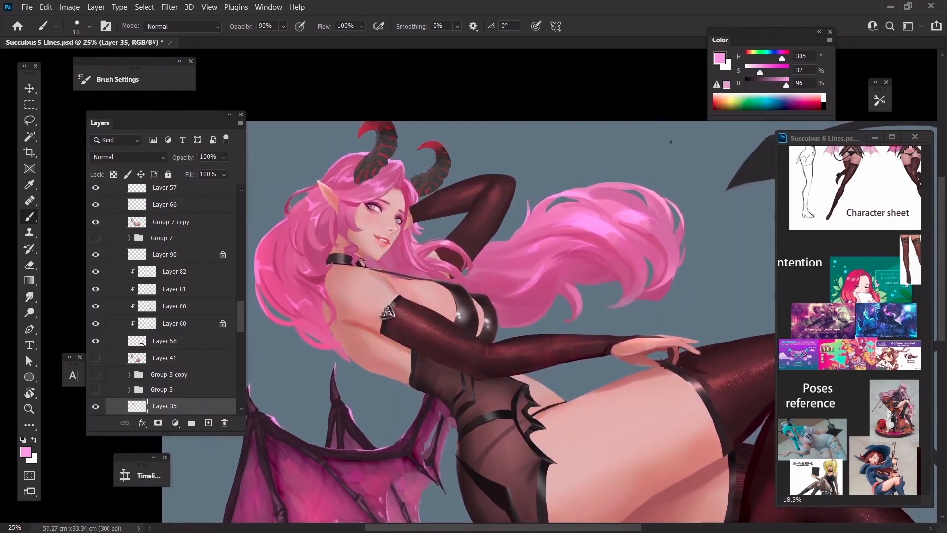
drag(678, 131, 634, 160)
key(ctrl+minus)
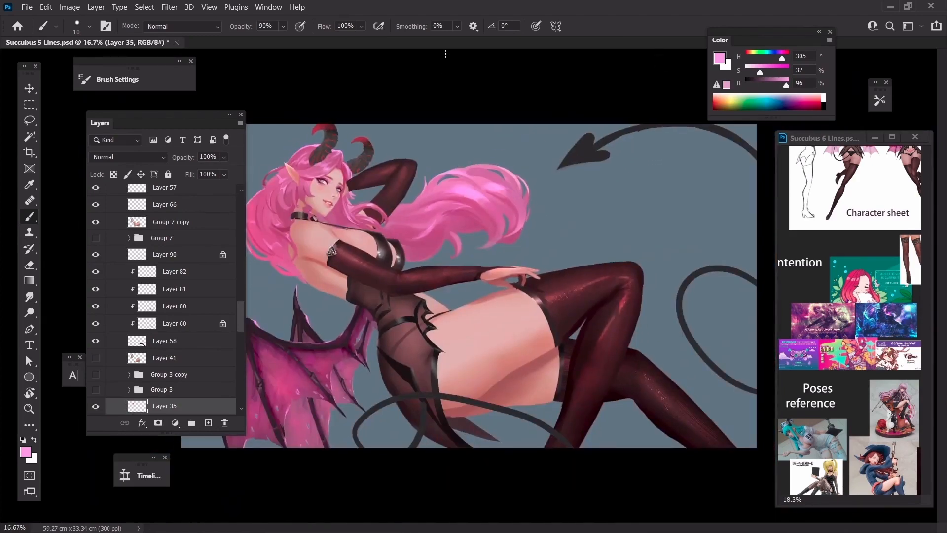
key(ctrl+plus)
mouse_move(457, 247)
mouse_down()
mouse_move(617, 321)
mouse_move(609, 320)
mouse_up()
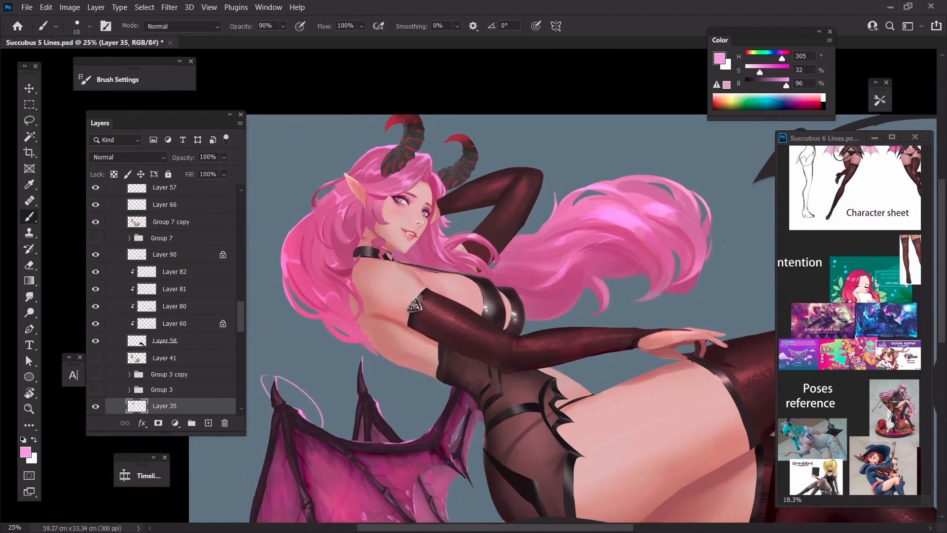
drag(641, 366, 483, 393)
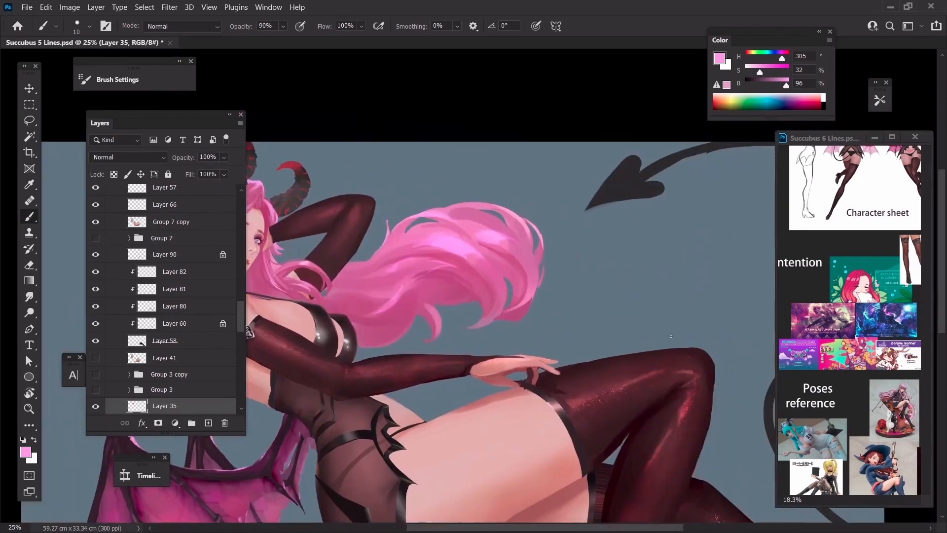
mouse_move(616, 349)
mouse_down()
mouse_move(671, 340)
mouse_move(631, 359)
mouse_up()
key(ctrl+z)
drag(439, 244, 653, 234)
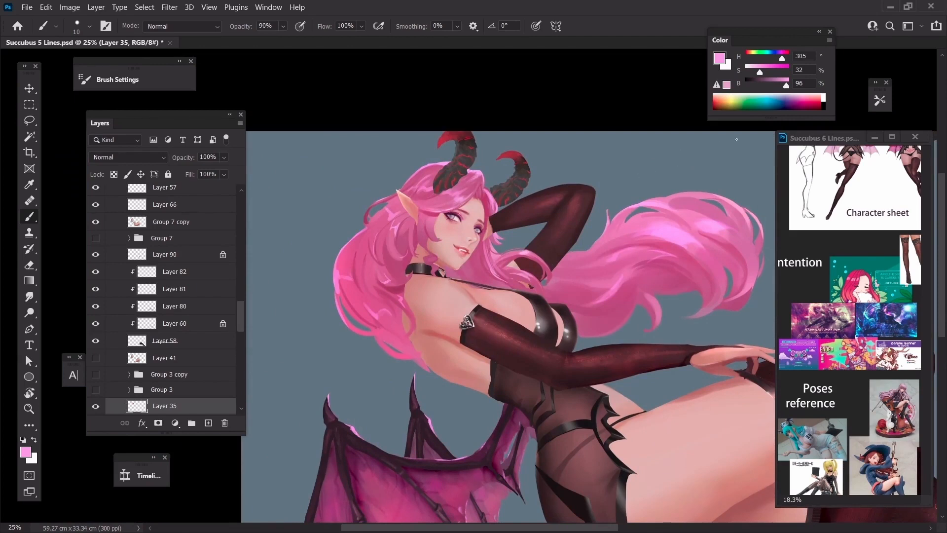
mouse_move(737, 139)
mouse_down()
mouse_move(694, 170)
mouse_move(715, 163)
mouse_up()
key(ctrl+z)
key(ctrl+minus)
key(ctrl+minus)
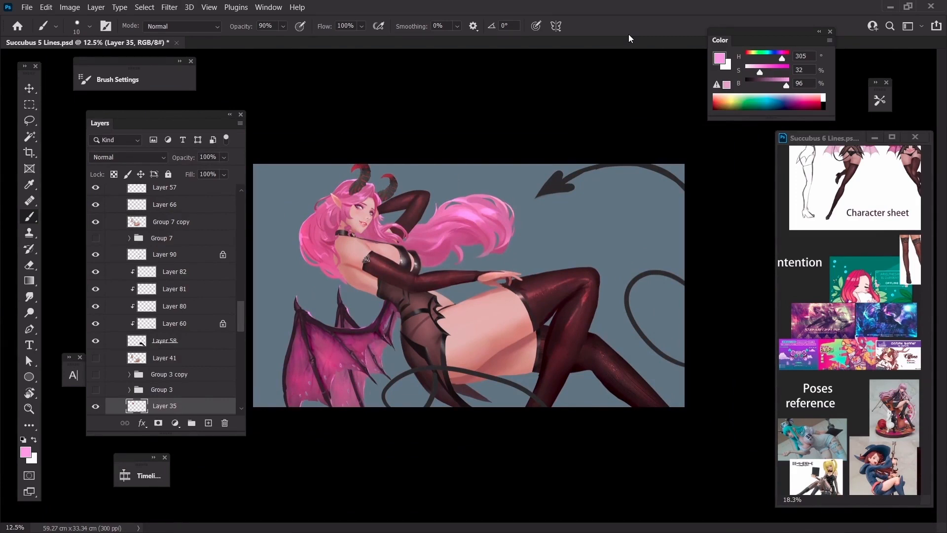
key(ctrl+minus)
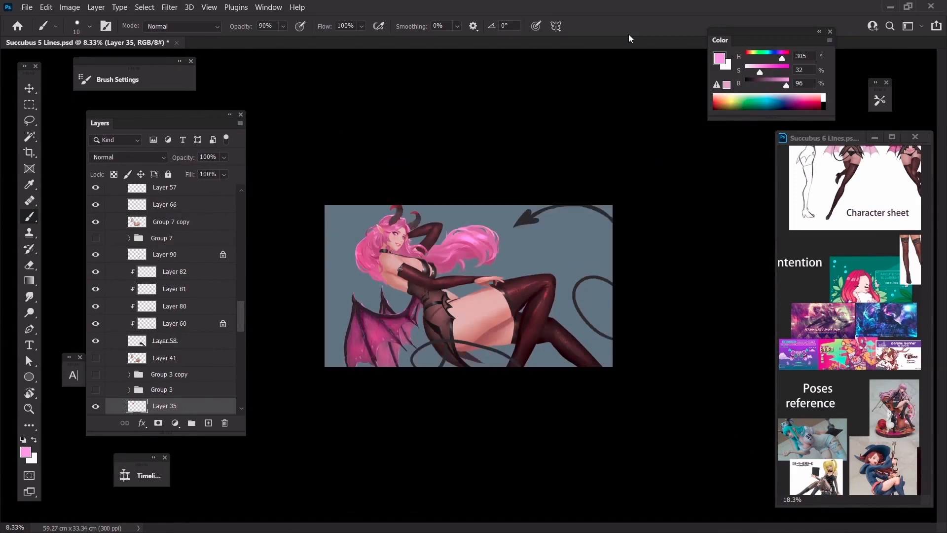
key(ctrl+plus)
key(ctrl+plus)
key(ctrl+plus)
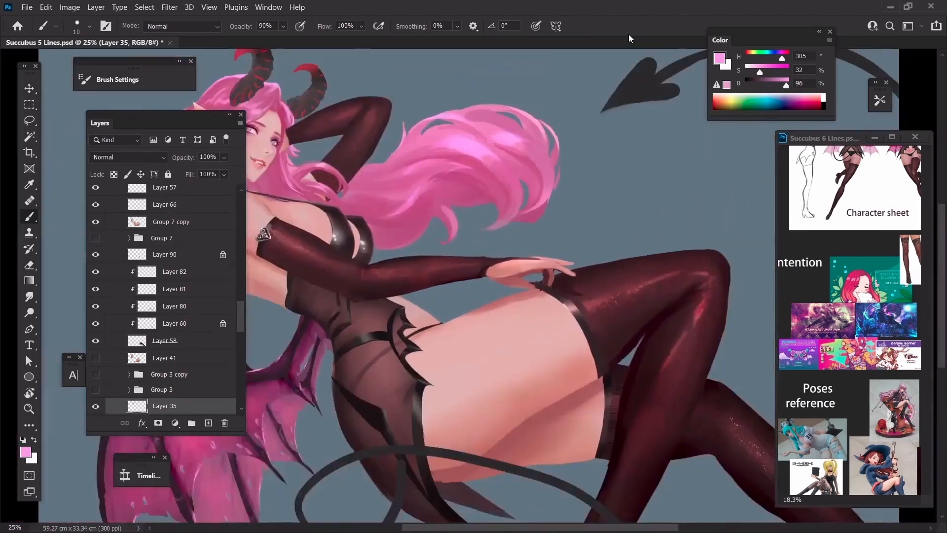
key(ctrl+minus)
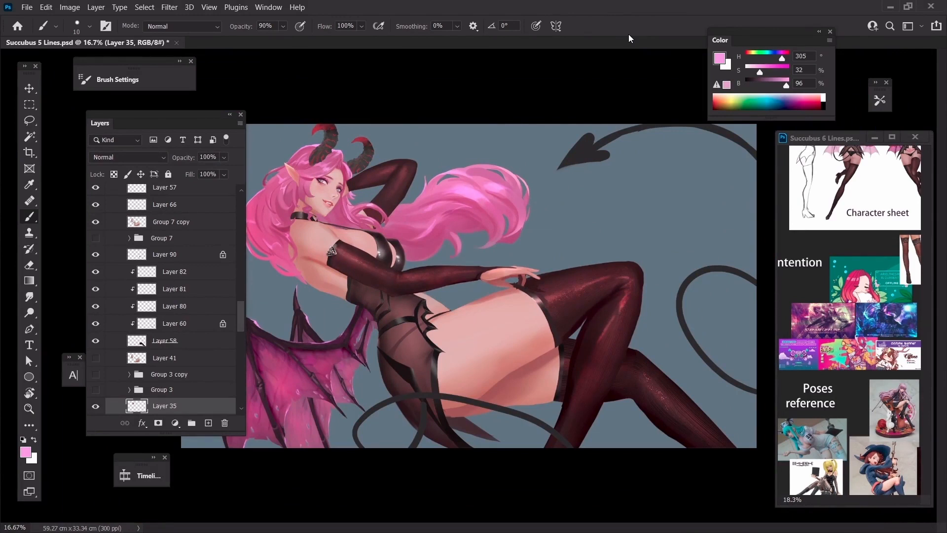
ctrl+click(327, 301)
click(29, 121)
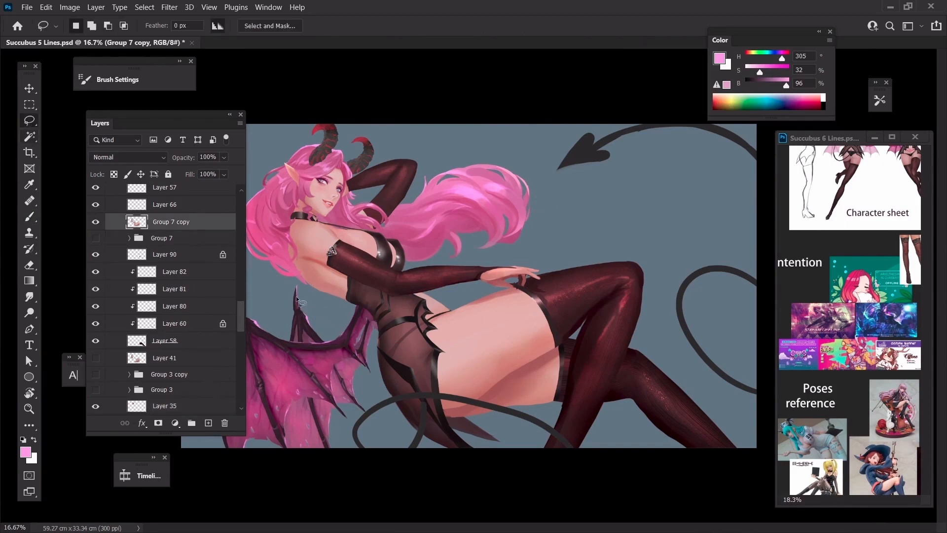
mouse_move(291, 223)
mouse_down()
mouse_move(294, 258)
mouse_move(346, 301)
mouse_move(278, 284)
mouse_move(252, 257)
mouse_up()
mouse_move(336, 304)
mouse_down()
mouse_move(354, 302)
mouse_move(329, 295)
mouse_up()
key(alt)
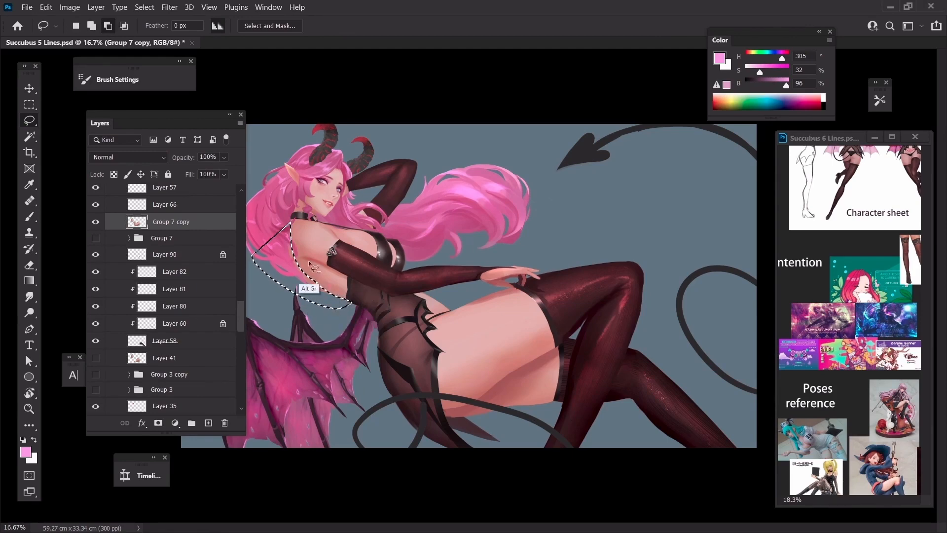
key(ctrl+d)
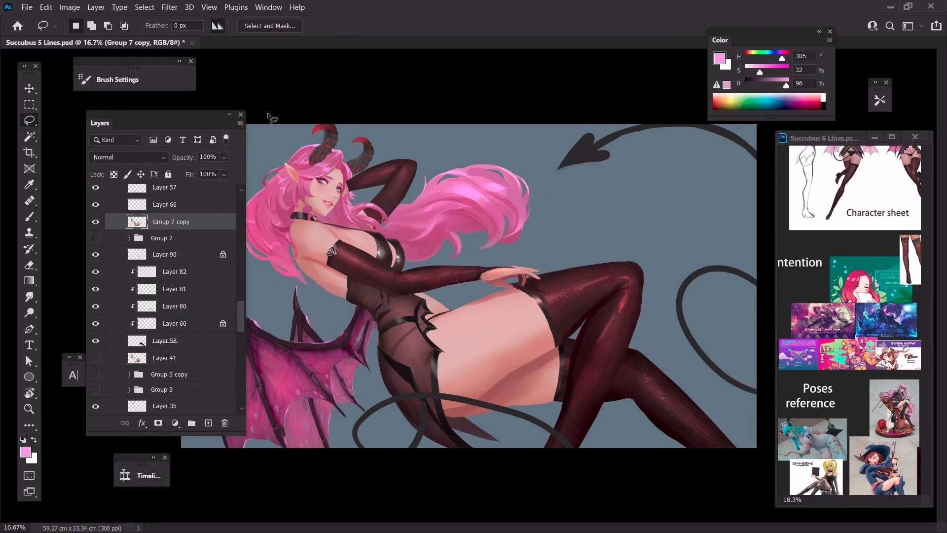
Step: Adjust the edge of the back just beneath the hair tips on Group 7 copy
scroll(273, 119, up, 2)
scroll(375, 227, down, 2)
scroll(444, 296, up, 4)
scroll(479, 334, left, 2)
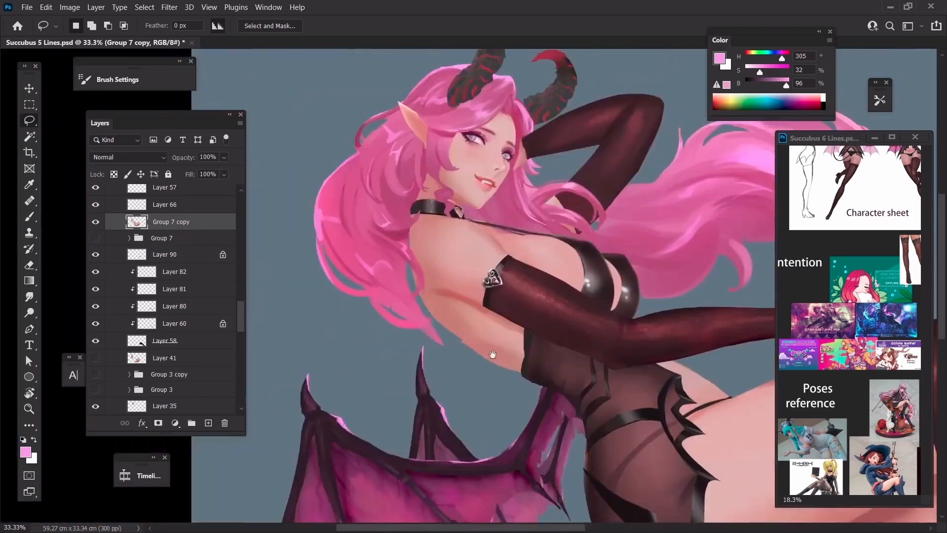
mouse_move(451, 334)
mouse_down()
mouse_move(518, 377)
mouse_move(450, 341)
mouse_up()
key(Return)
key(ctrl+x)
Step: Touch up the hair ends behind the shoulder on Layer 28 copy with sampled pink H 325, S 48, B 94 at brush size 30
ctrl+click(399, 307)
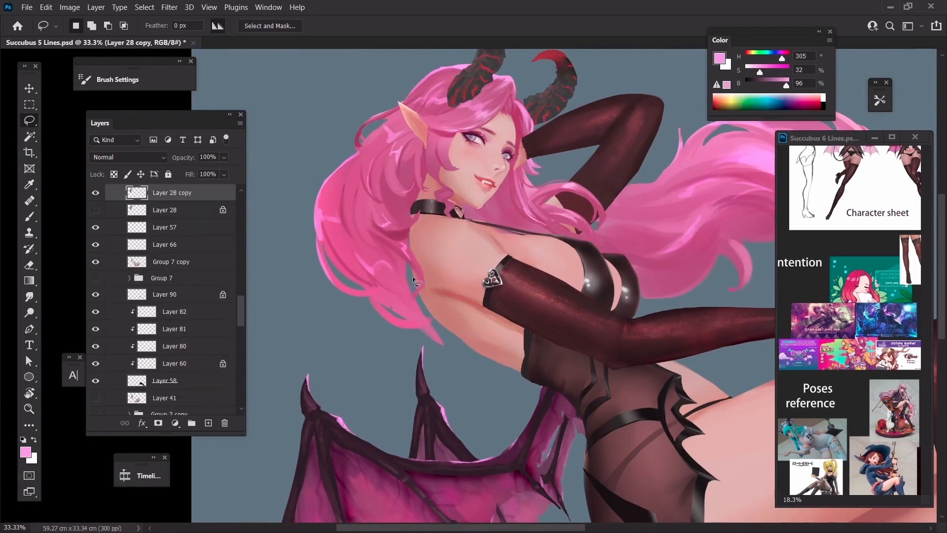
key(b)
alt+click(402, 285)
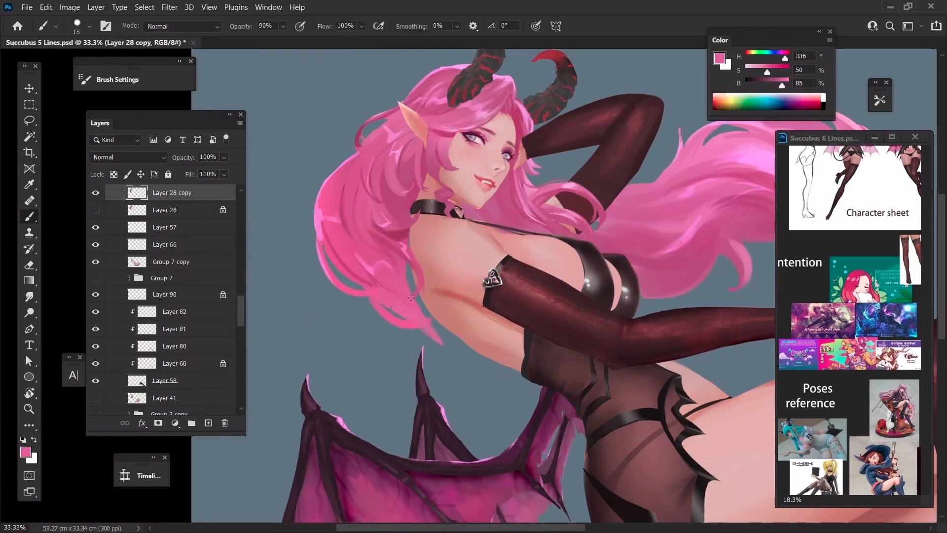
key(bracketright)
key(bracketright)
key(bracketright)
key(bracketright)
key(bracketright)
key(bracketright)
key(bracketright)
alt+click(411, 277)
key(bracketleft)
key(bracketleft)
key(bracketleft)
key(bracketleft)
key(ctrl+minus)
key(ctrl+minus)
key(ctrl+minus)
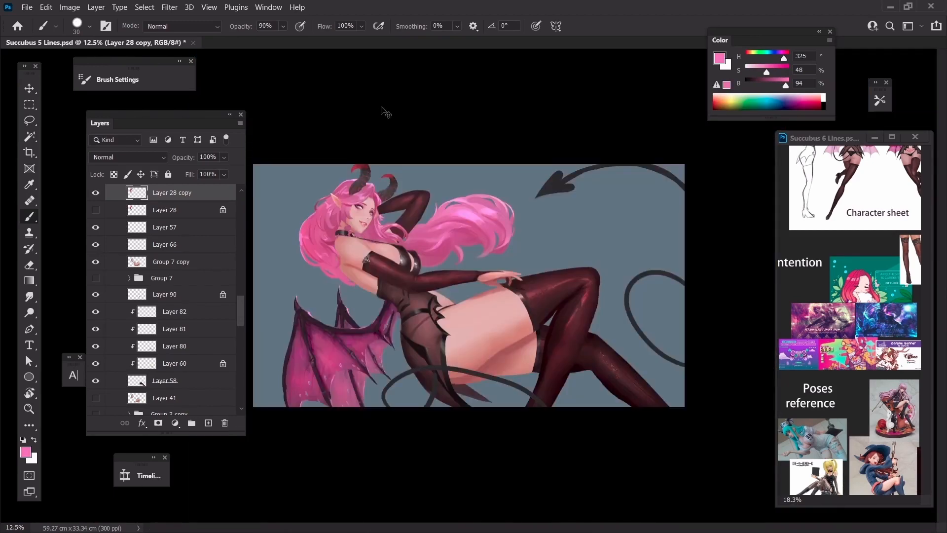
Step: Burn the midtones of the flowing hair on Layer 46 at 18% exposure, working with progressively smaller brushes from size 1200 down
key(ctrl+plus)
key(ctrl+plus)
drag(449, 208, 637, 293)
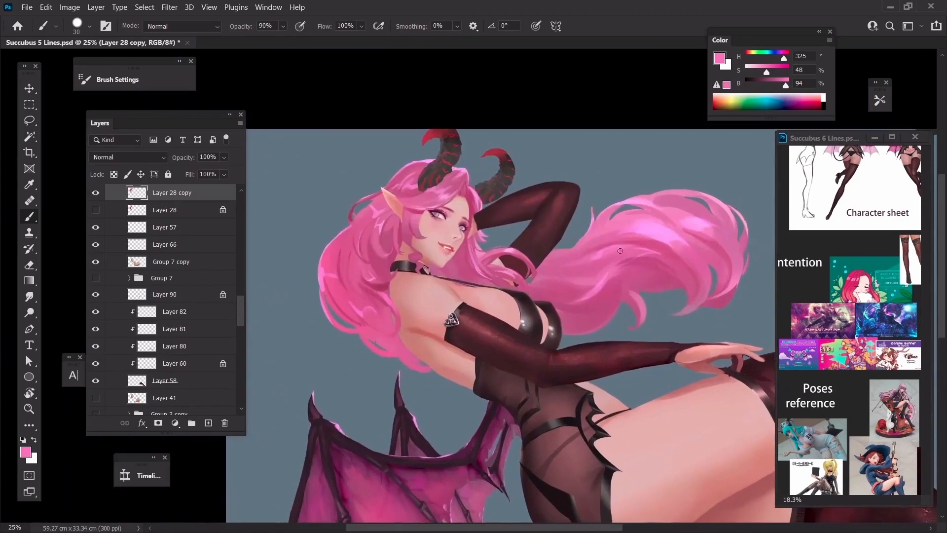
ctrl+click(626, 279)
drag(29, 312, 78, 328)
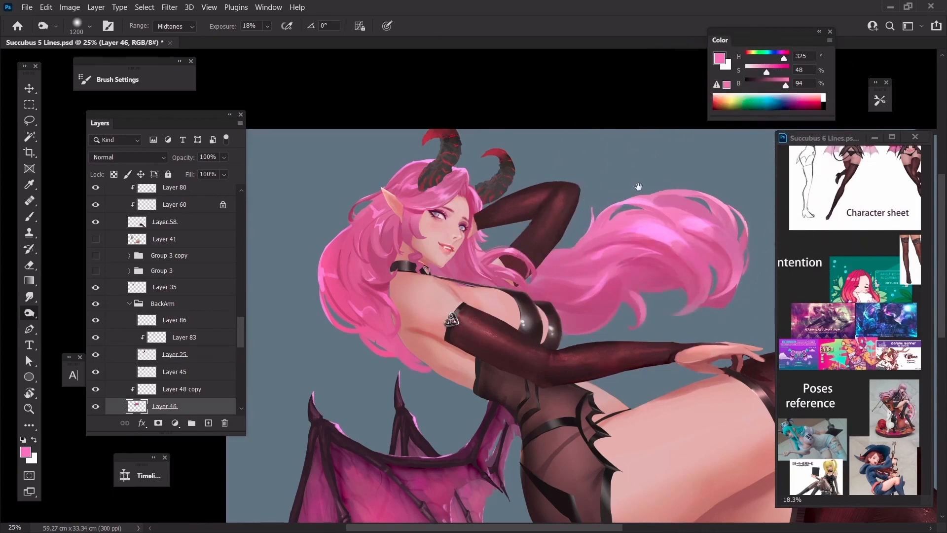
drag(636, 186, 513, 214)
drag(508, 249, 582, 221)
key(bracketleft)
key(bracketleft)
key(bracketleft)
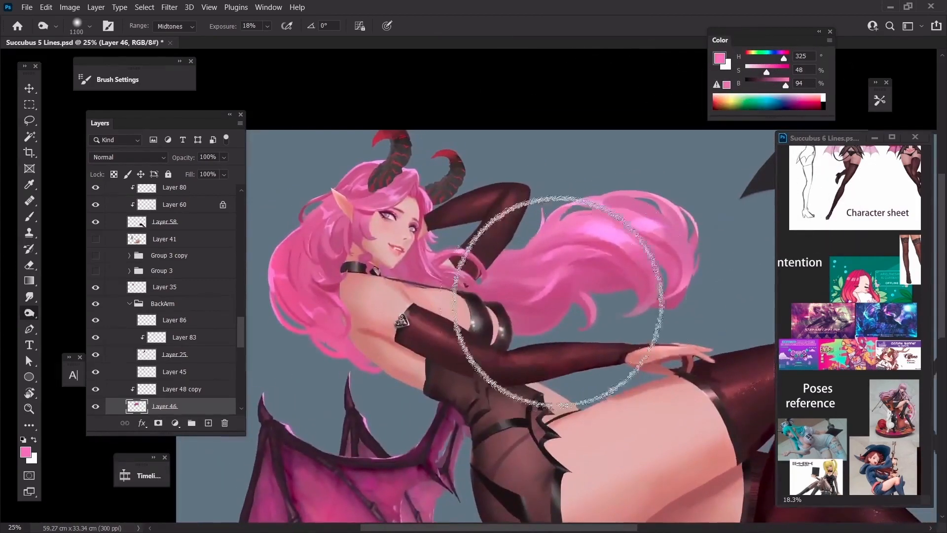
key(bracketleft)
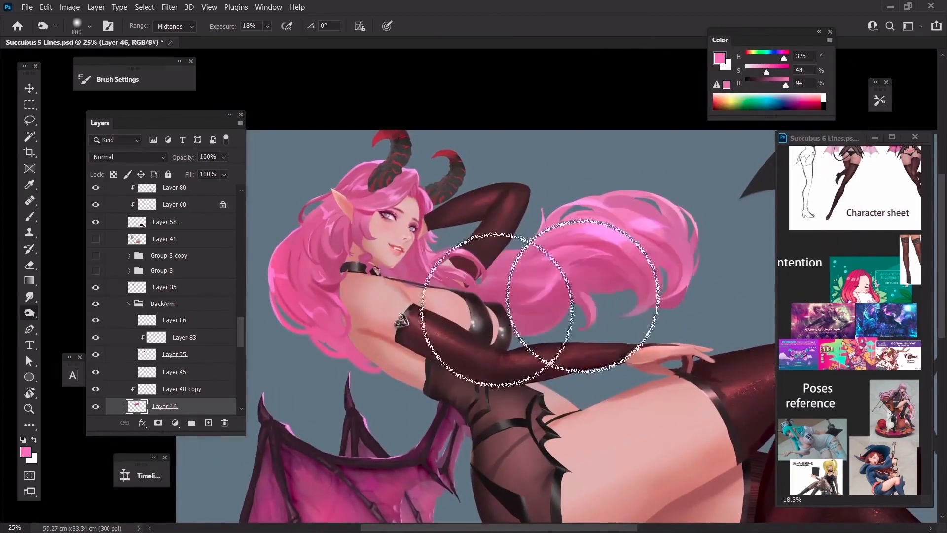
key(bracketleft)
key(bracketleft)
key(bracketleft)
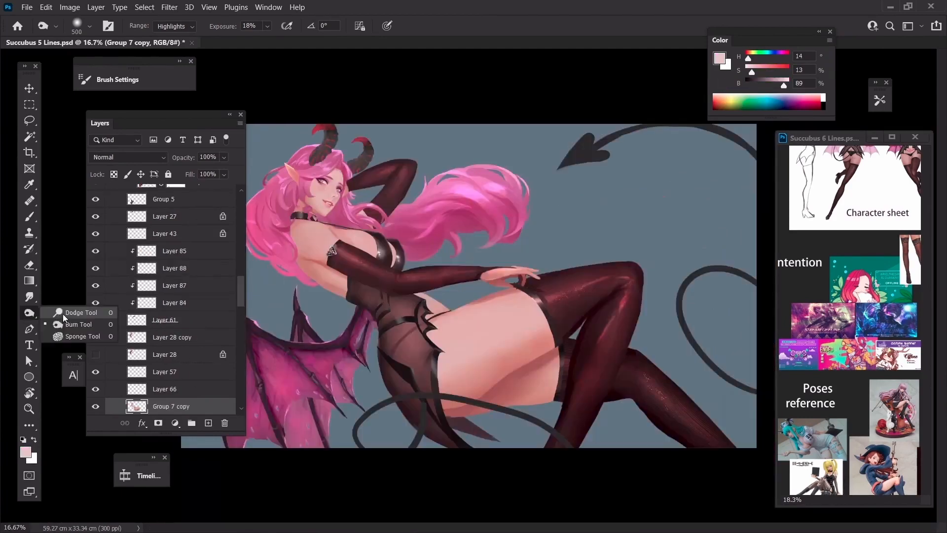
Step: Dodge the skin around the shoulder on Group 7 copy with range Highlights and 45% exposure, enlarging the brush from size 60
click(64, 314)
key(bracketright)
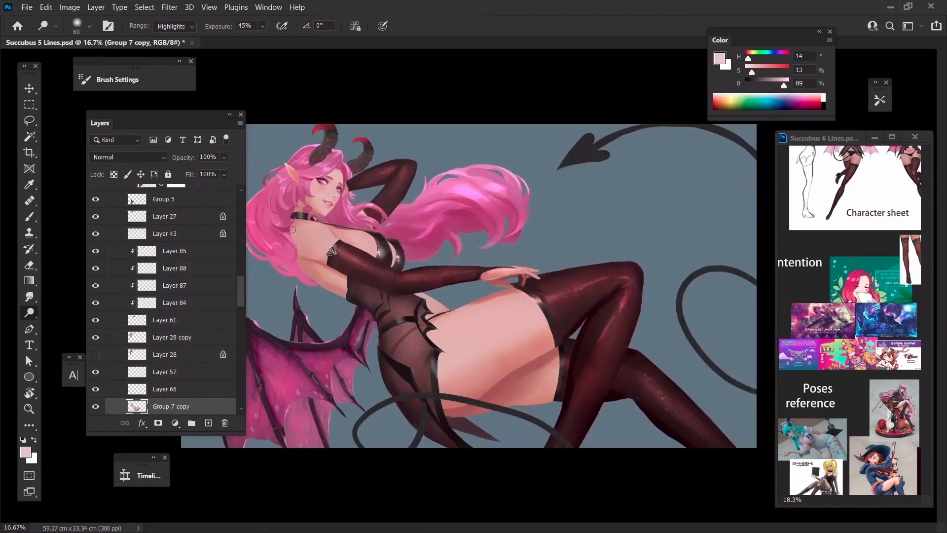
key(ctrl)
key(bracketright)
key(bracketright)
key(bracketright)
key(bracketright)
key(bracketright)
key(bracketright)
key(bracketleft)
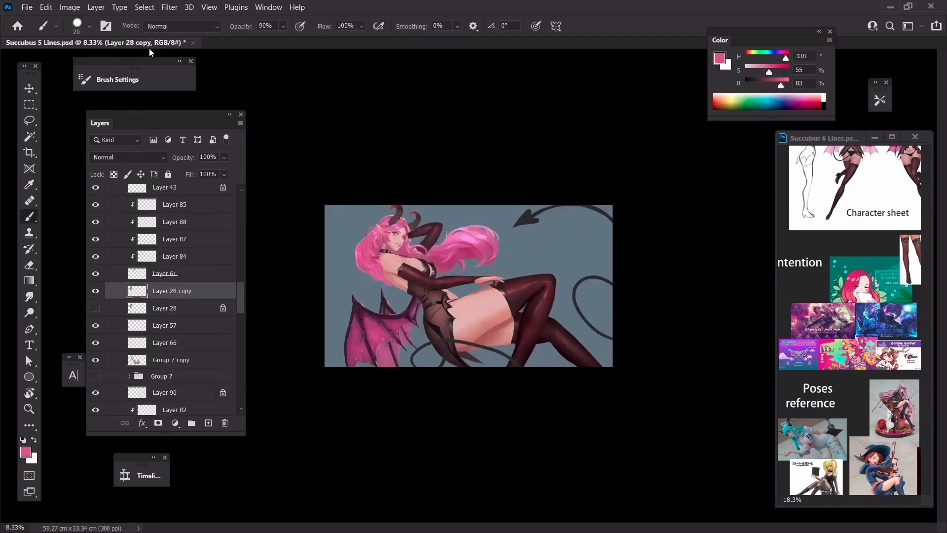
Step: Examine the whole figure, the flowing hair and the upper body at several magnifications
key(ctrl+plus)
key(ctrl+plus)
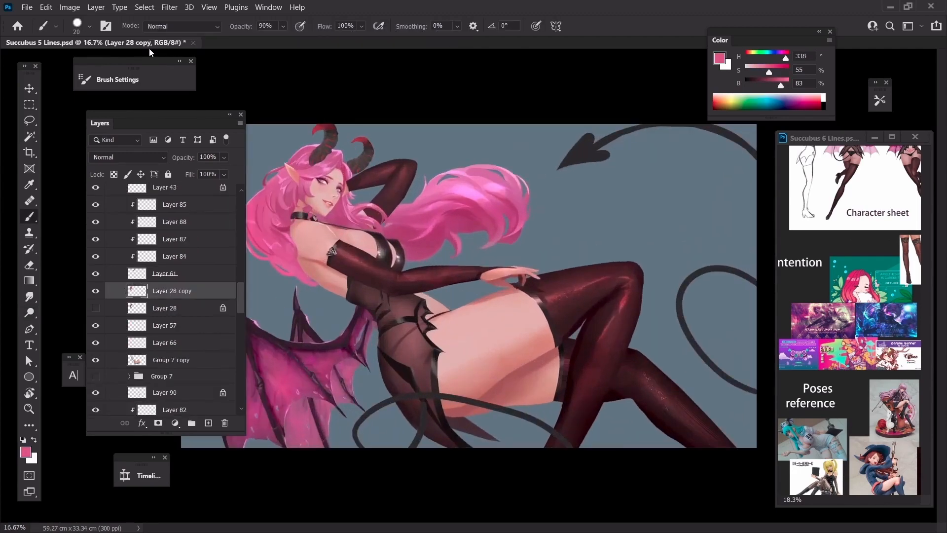
key(ctrl+minus)
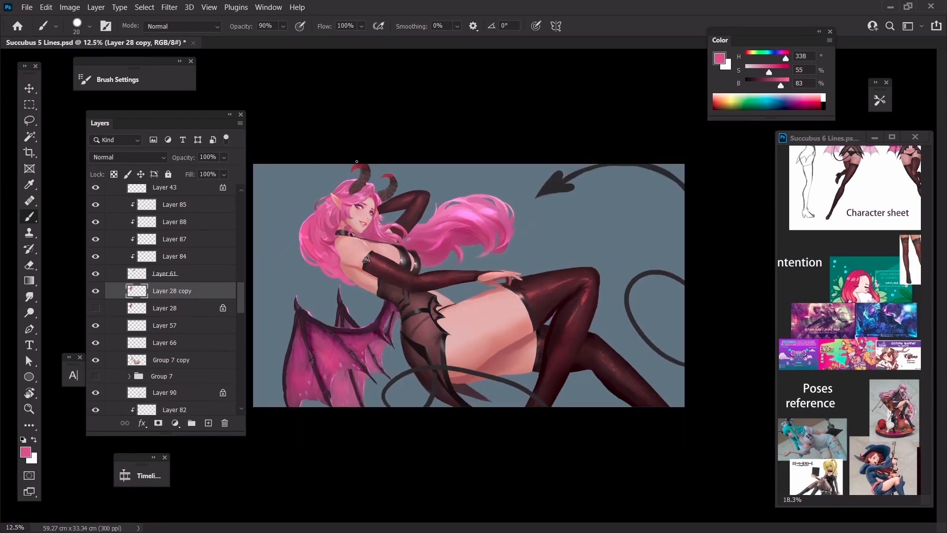
key(ctrl+plus)
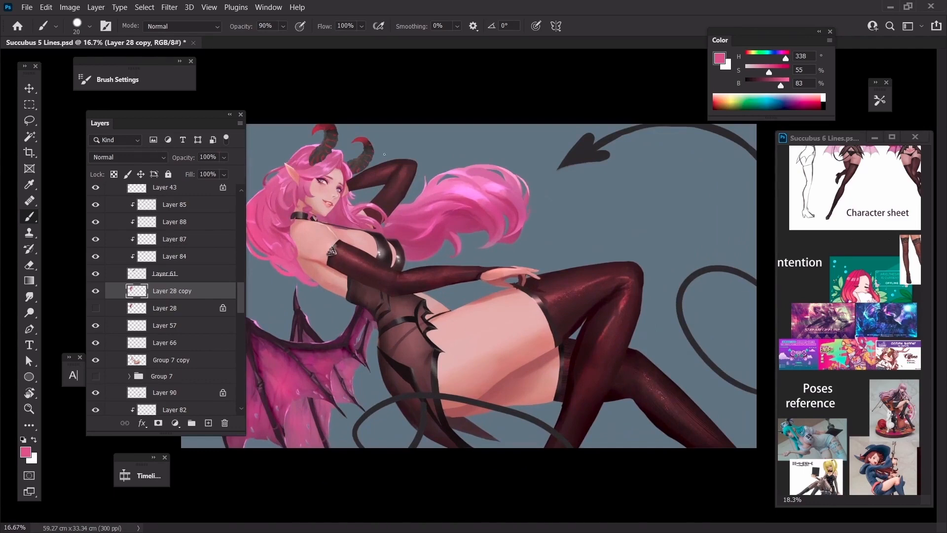
key(ctrl+plus)
key(ctrl+plus)
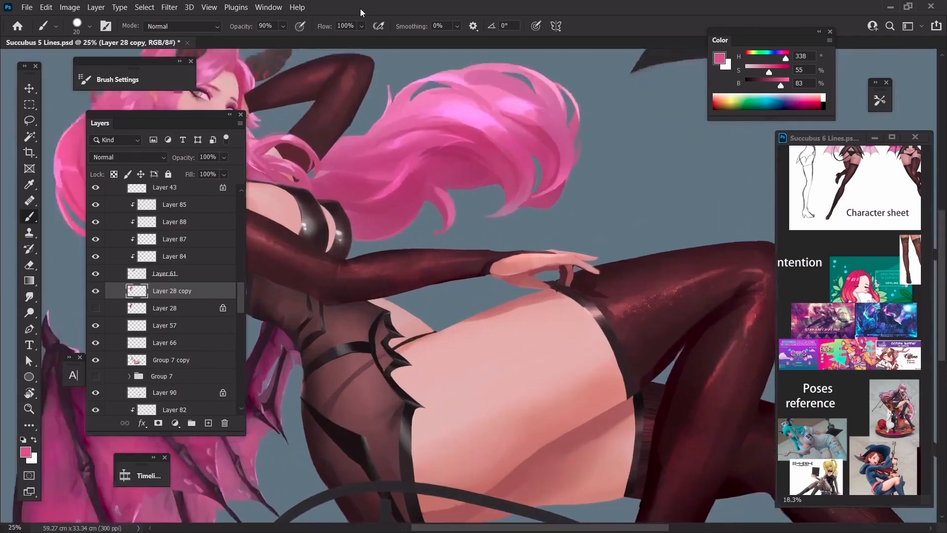
key(ctrl+minus)
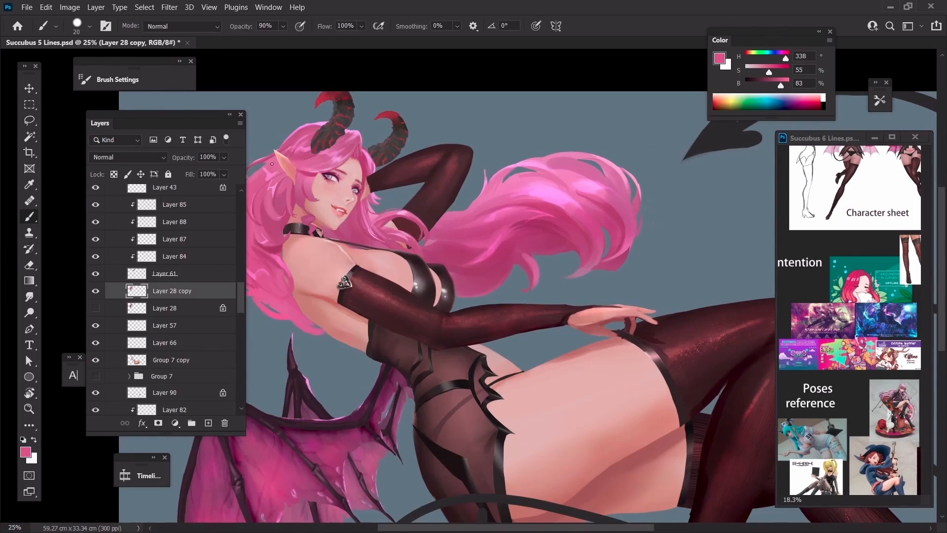
key(ctrl+minus)
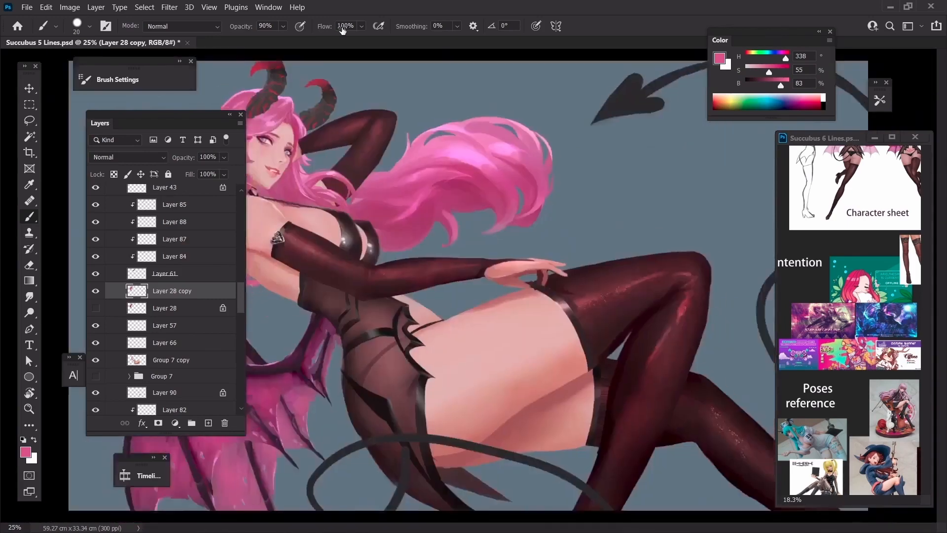